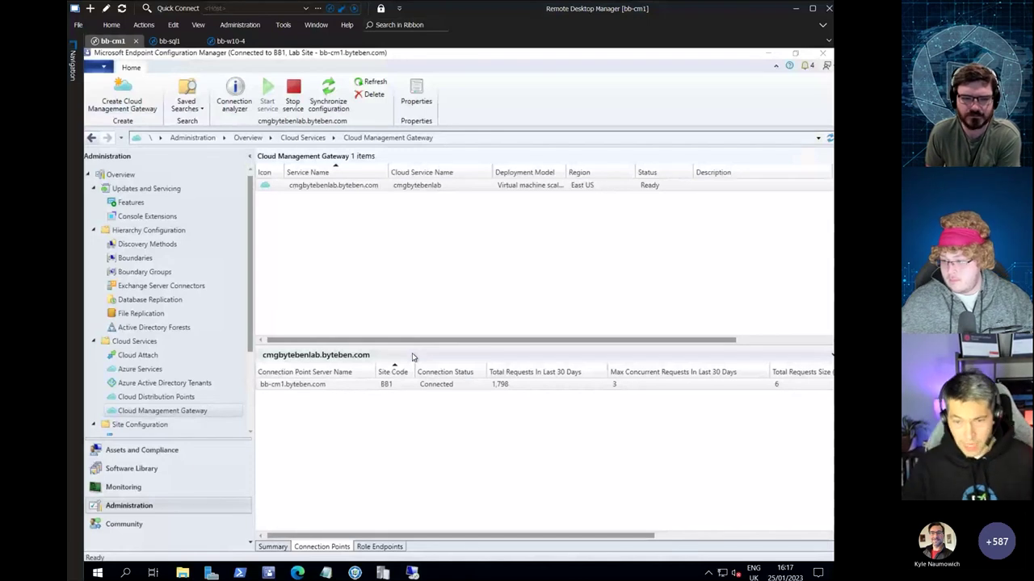
Collapse the Updates and Servicing and Hierarchy Configuration nodes, then open and point out Cloud Management Gateway under Cloud Services
click(103, 342)
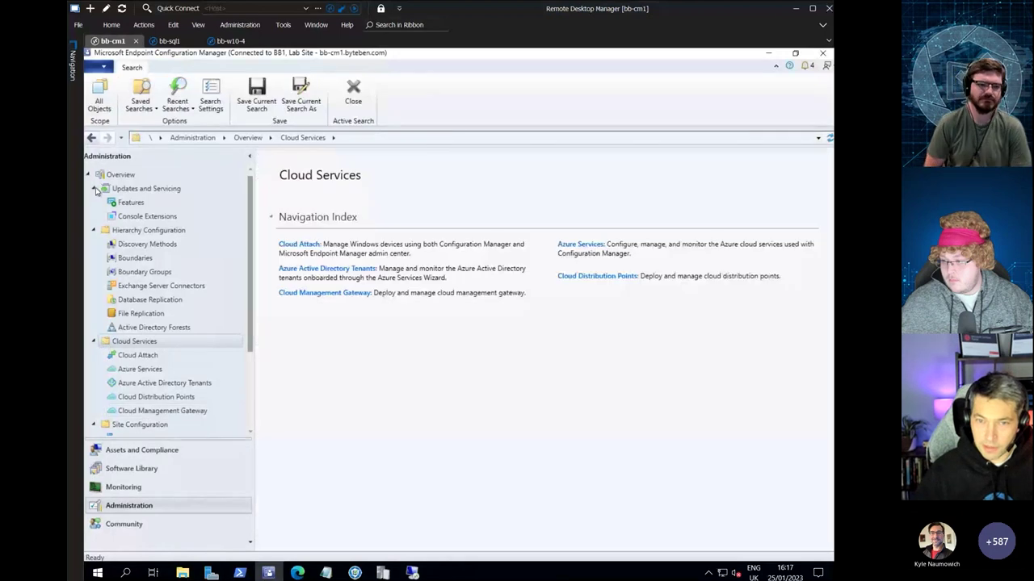
click(94, 189)
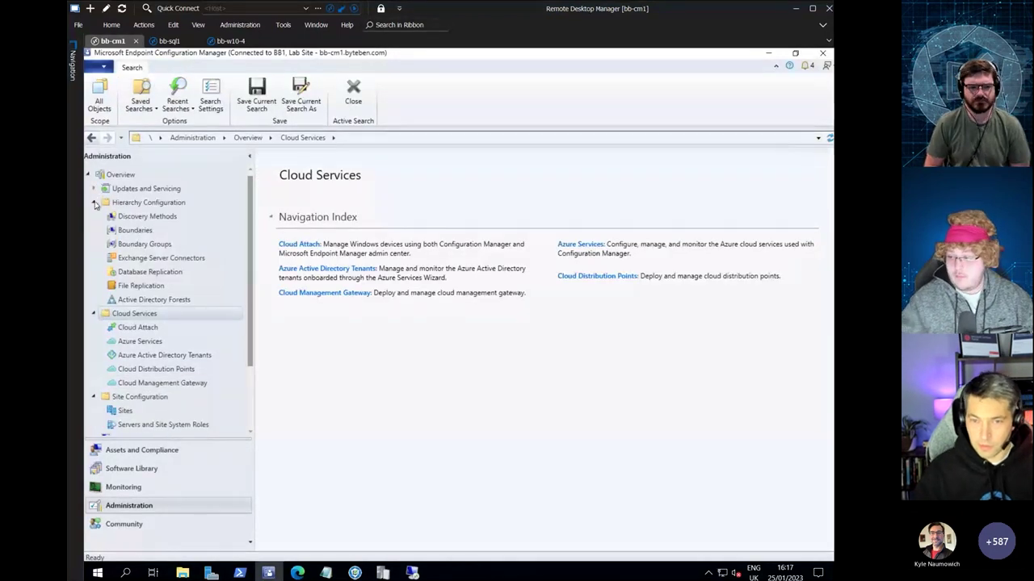
click(94, 202)
click(160, 286)
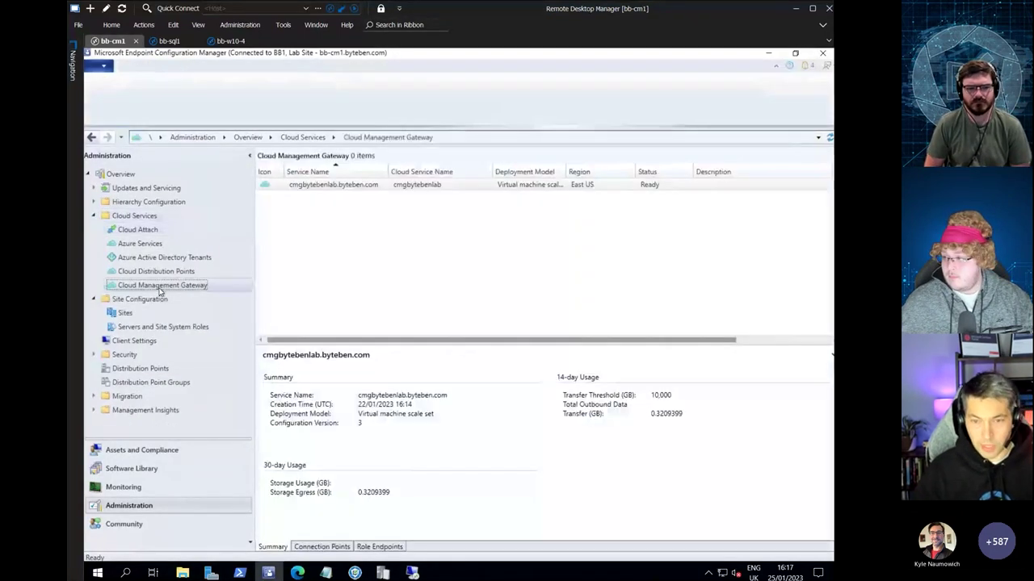
key(ctrl+1)
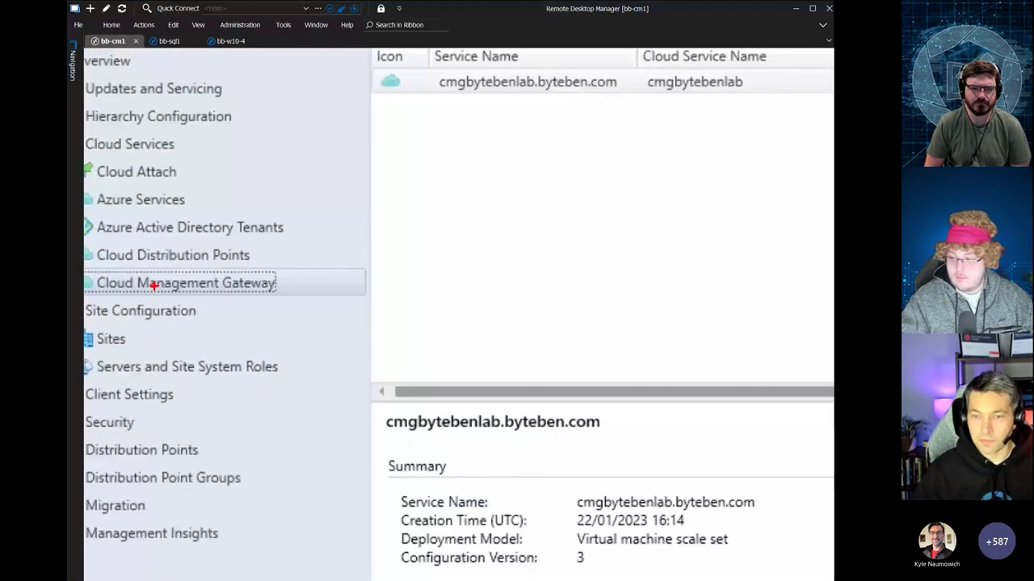
drag(180, 278, 341, 304)
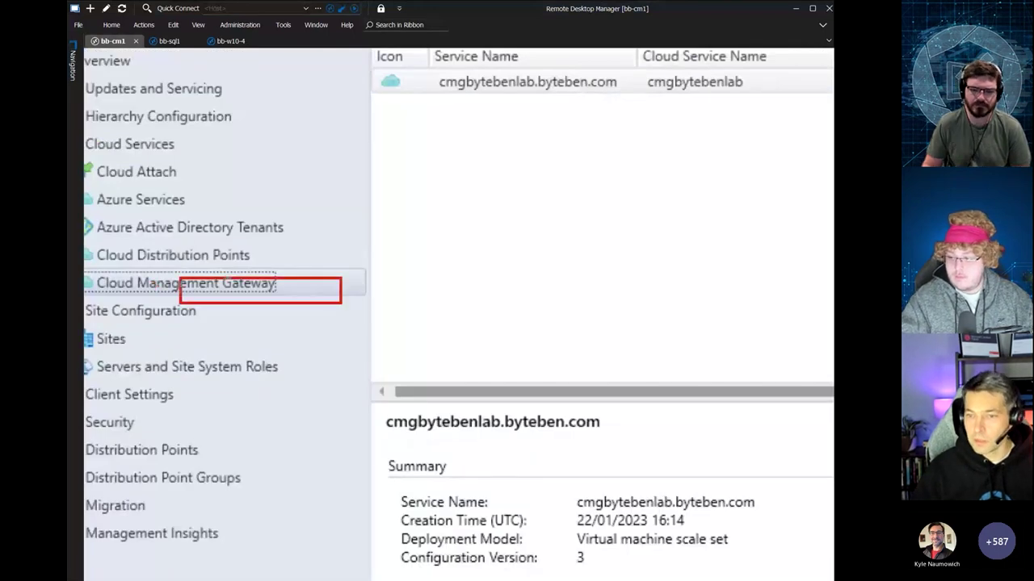
key(Escape)
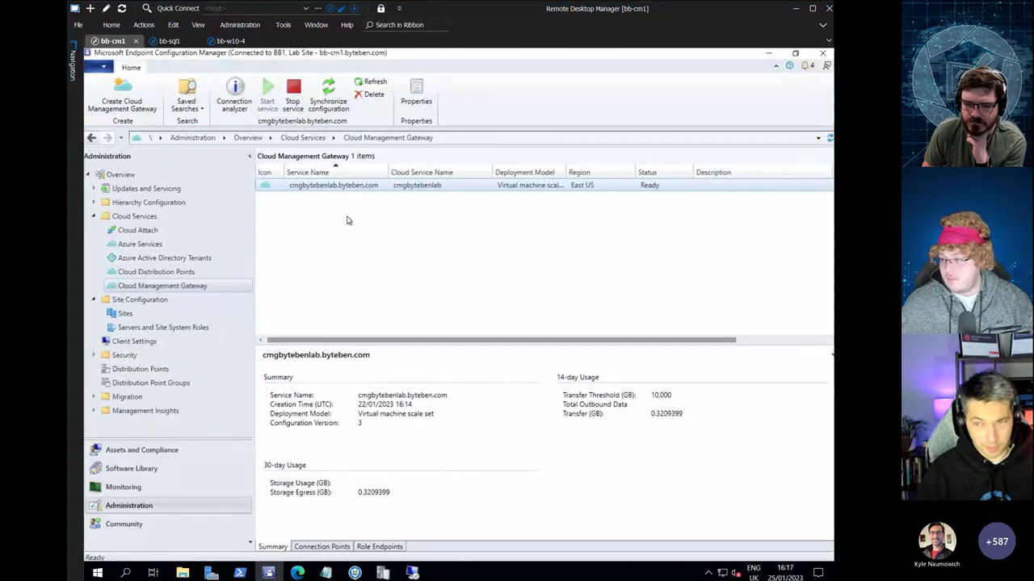
Start the Create Cloud Management Gateway wizard and sign in with the existing subscription admin account
right_click(329, 220)
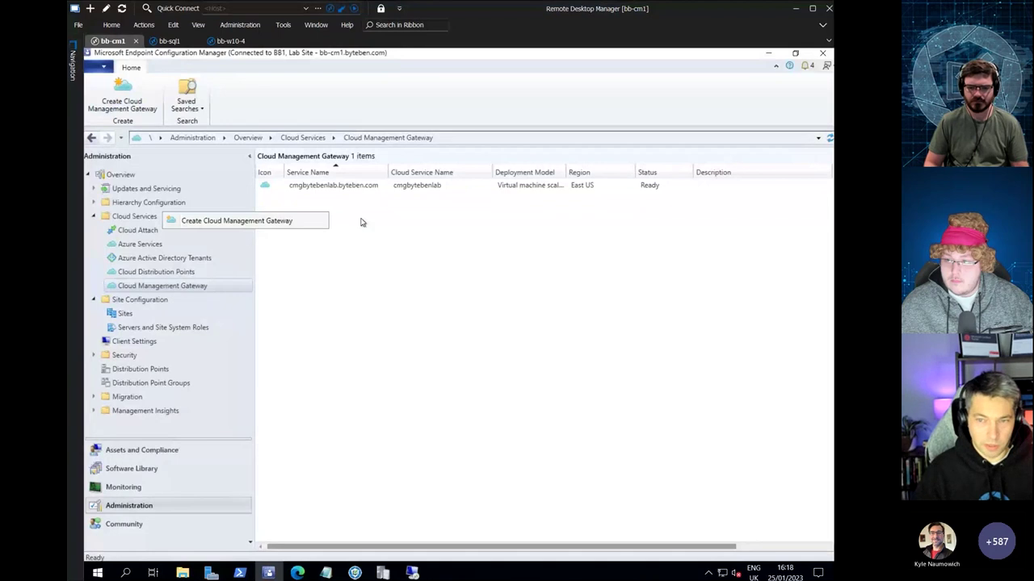
click(362, 222)
right_click(363, 222)
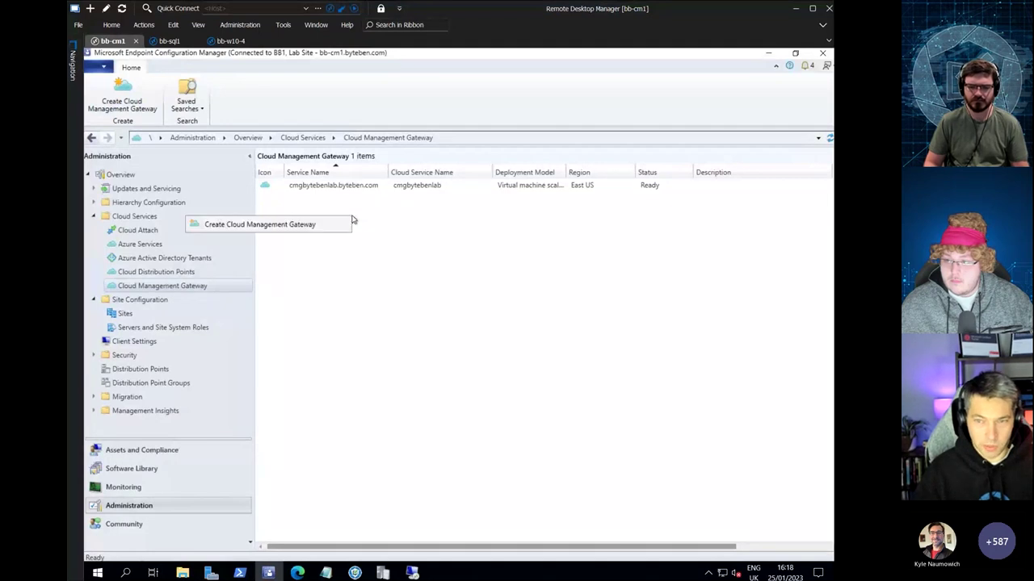
click(300, 226)
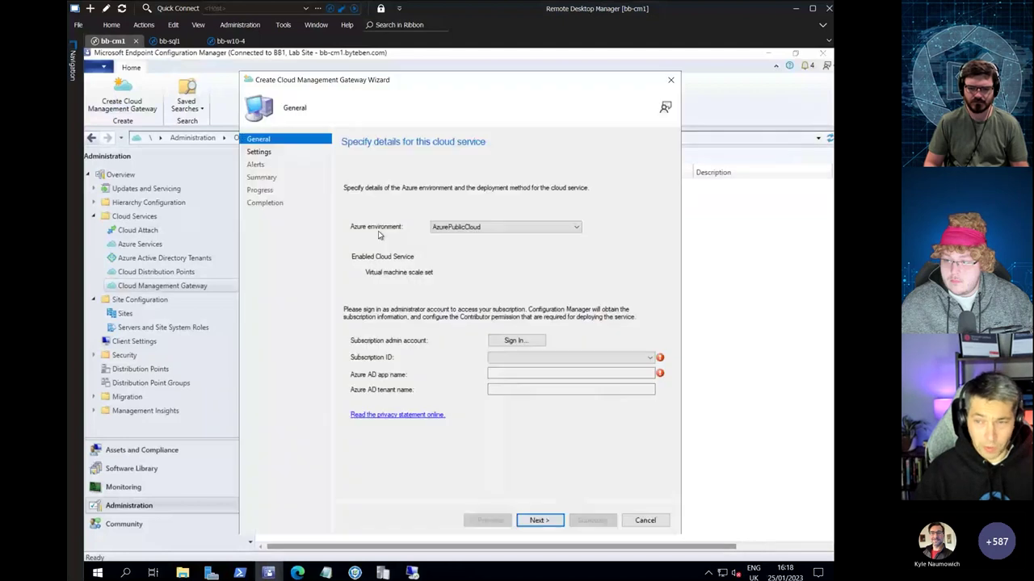
click(516, 340)
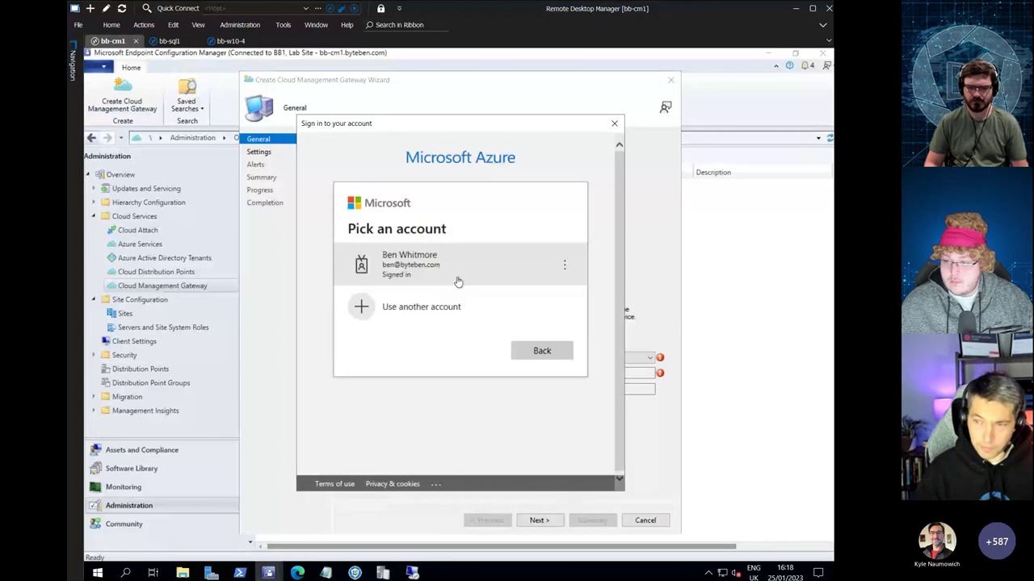
click(457, 281)
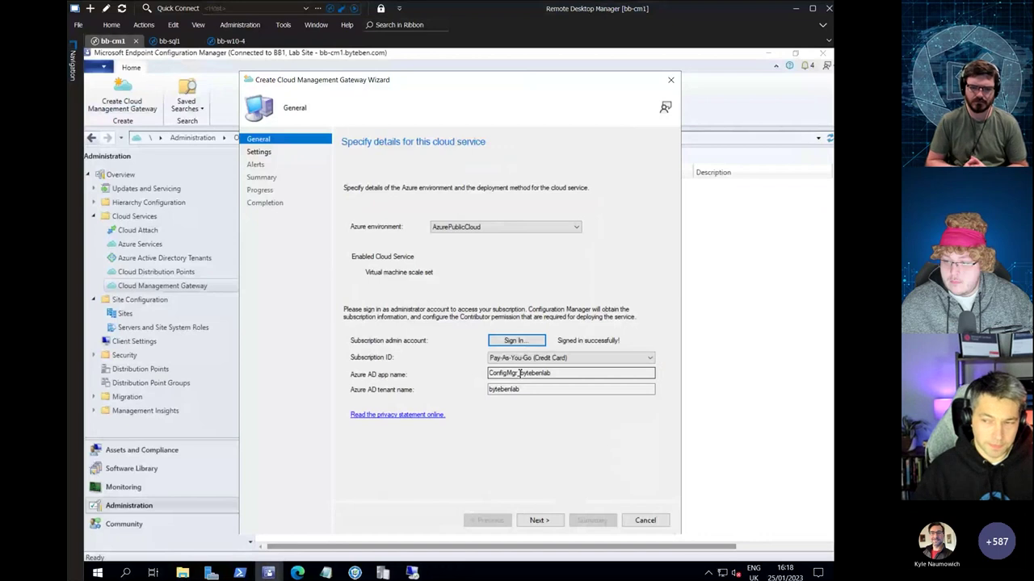
Select the Microsoft Azure Sponsorship subscription and continue to the wizard's Settings page
click(534, 359)
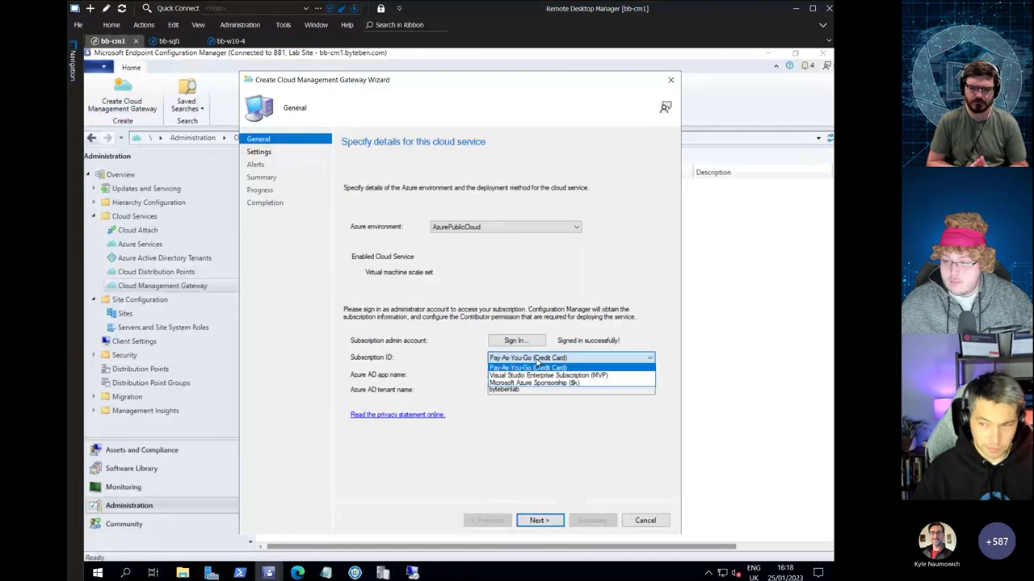
click(533, 383)
click(540, 520)
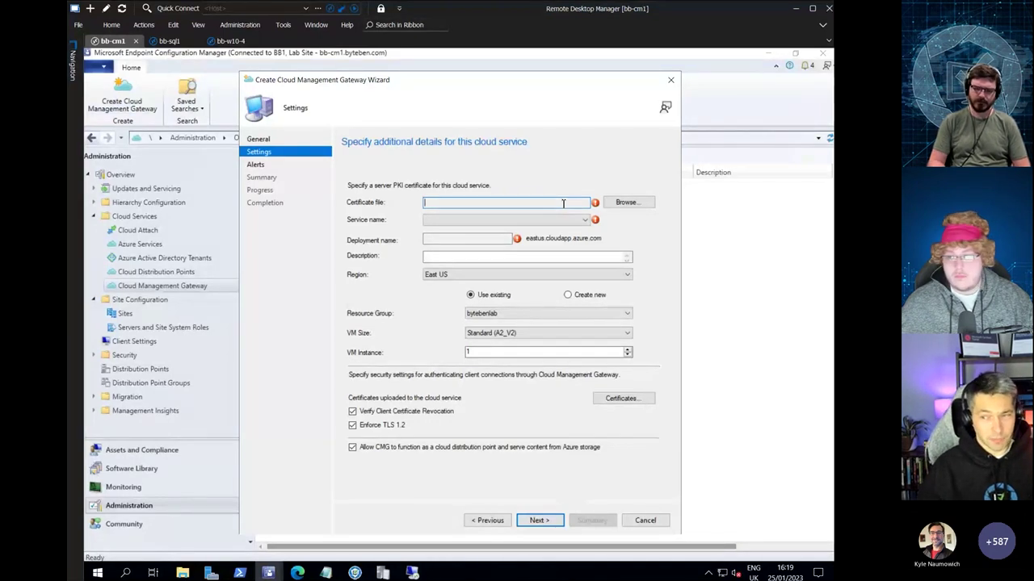
Check the Service name choices on the Settings page and exit the wizard without saving
click(545, 222)
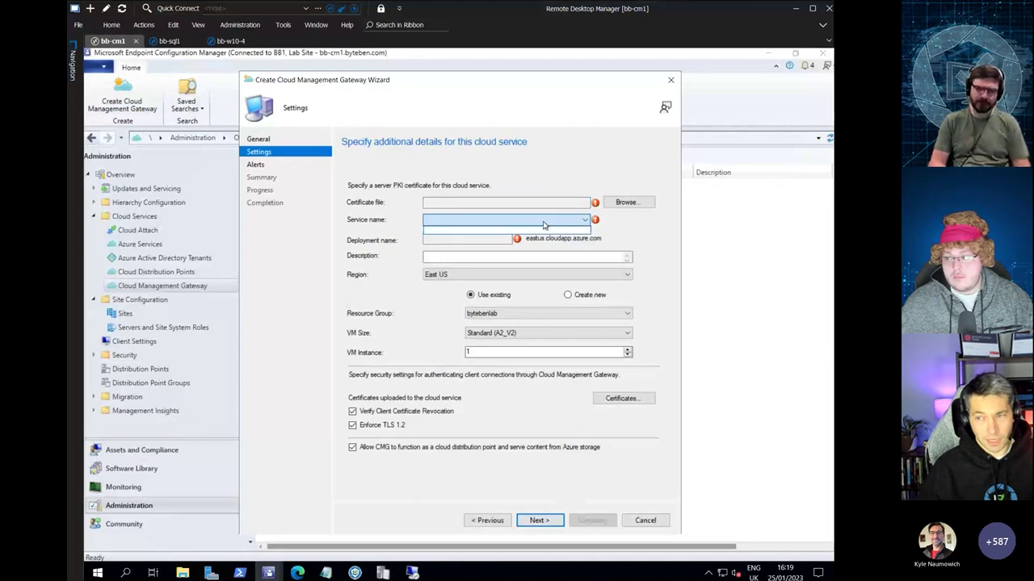
click(646, 523)
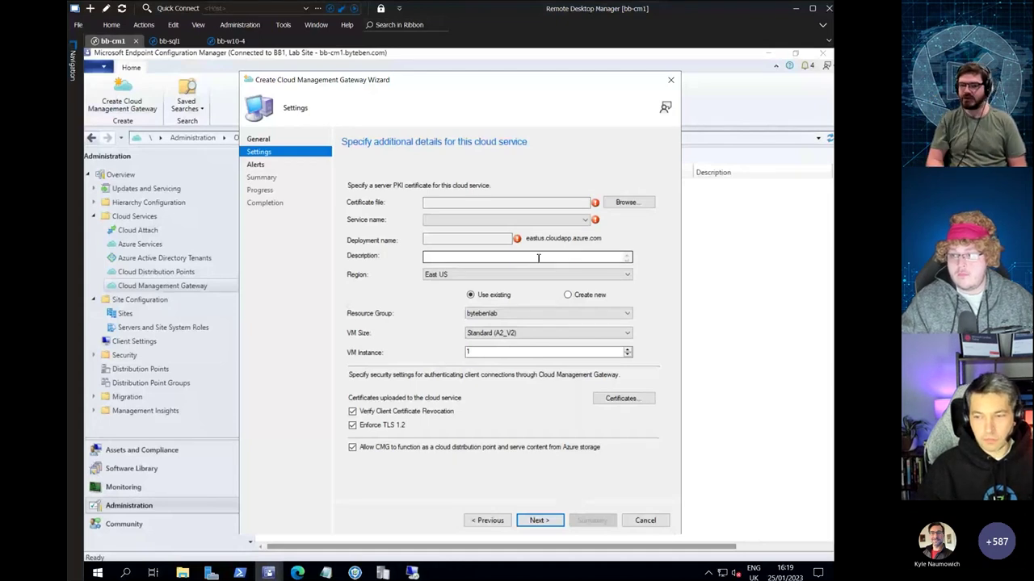
click(645, 520)
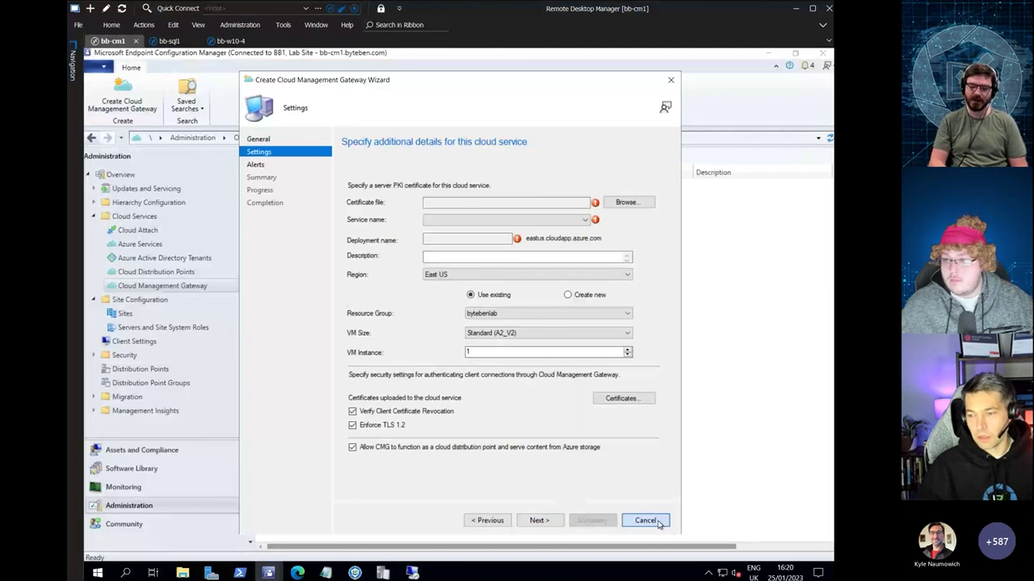
click(656, 521)
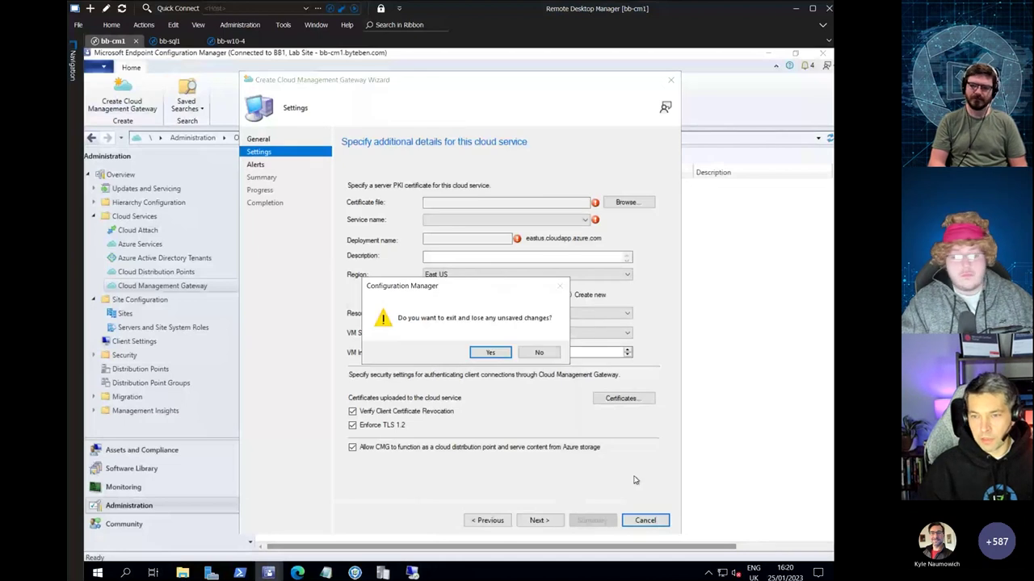
click(490, 352)
Open the existing gateway's properties and examine the service name and deployment name in its settings, marking their matching parts
right_click(343, 191)
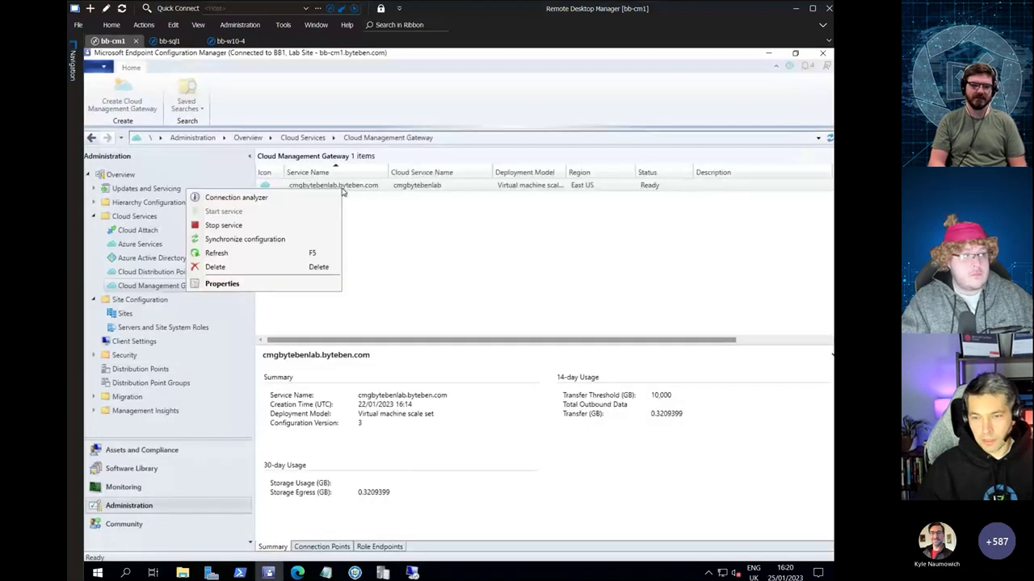
click(272, 285)
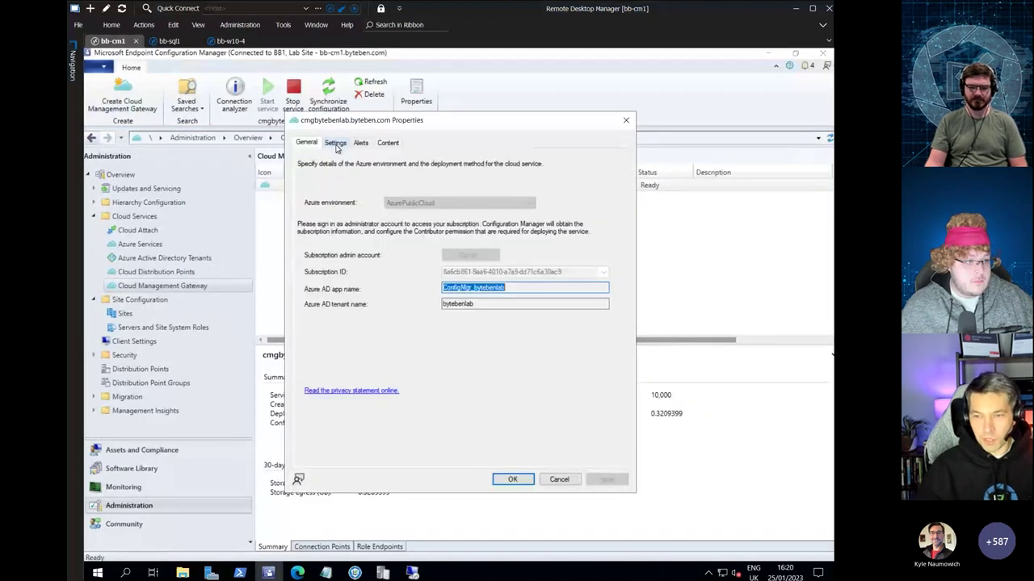
click(336, 142)
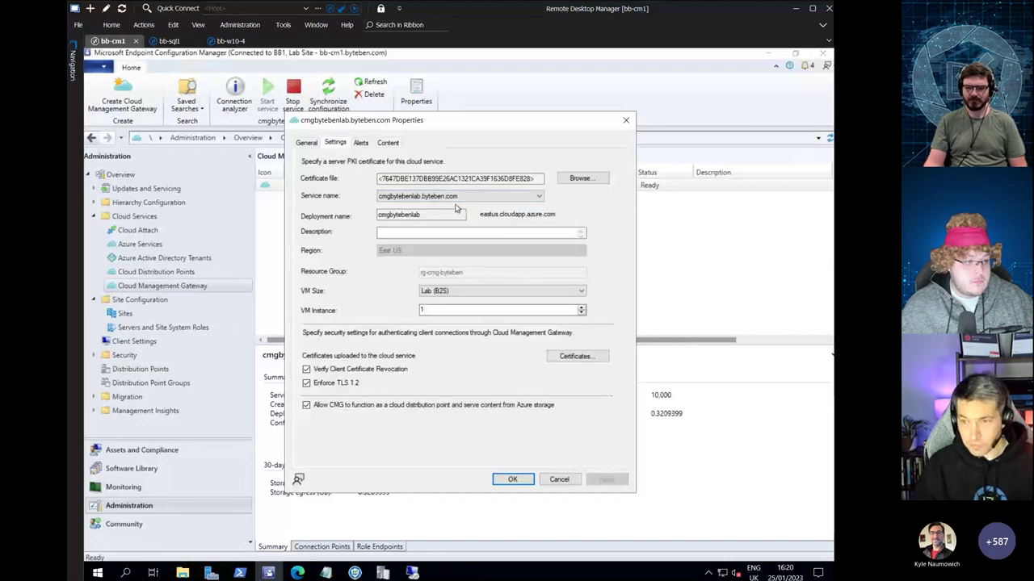
key(ctrl+1)
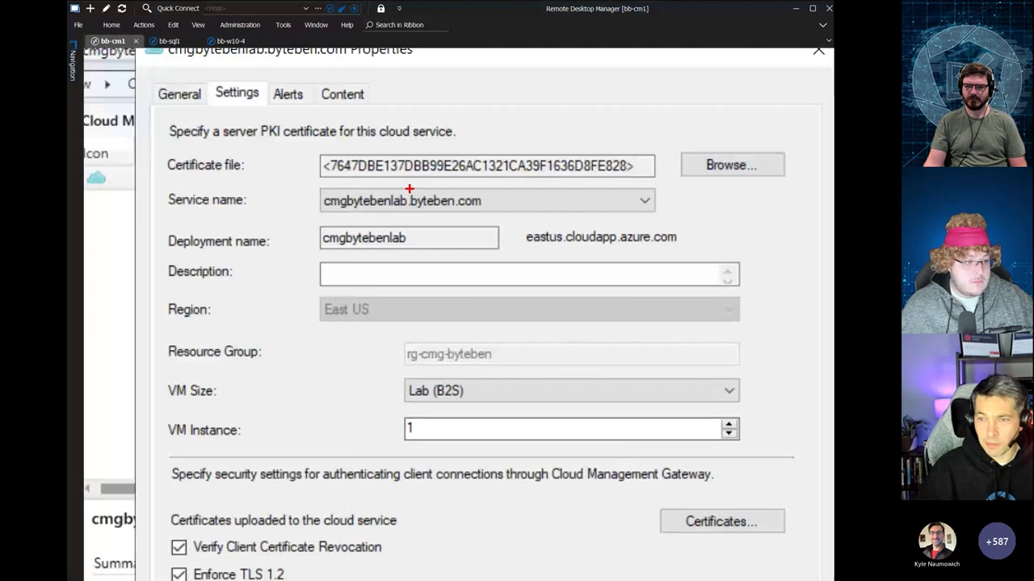
drag(409, 188, 492, 212)
drag(320, 188, 411, 215)
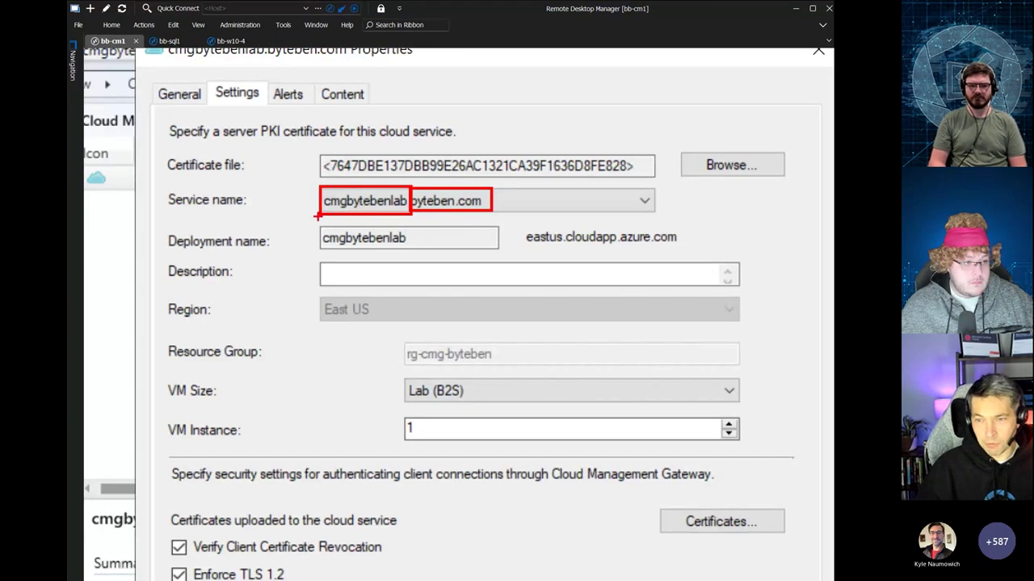
mouse_move(313, 219)
mouse_down()
mouse_move(498, 260)
mouse_move(686, 260)
mouse_up()
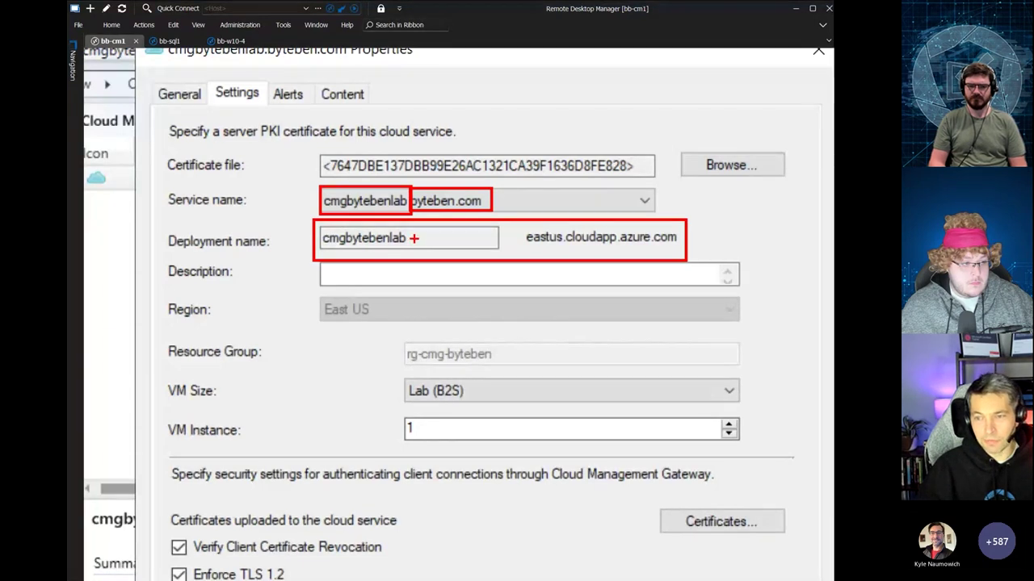
mouse_move(414, 238)
mouse_down()
mouse_move(336, 236)
mouse_move(323, 249)
mouse_up()
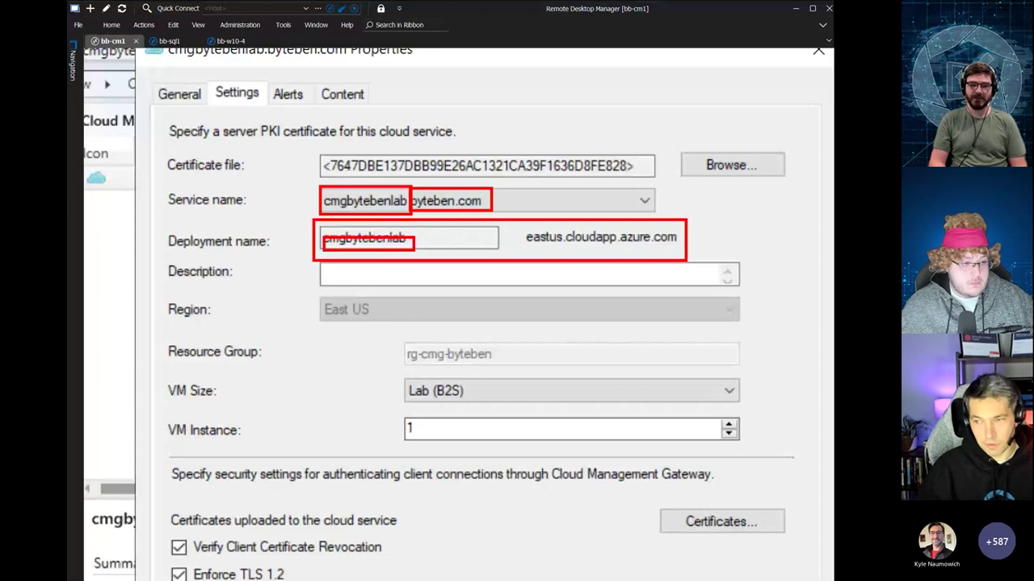
key(Escape)
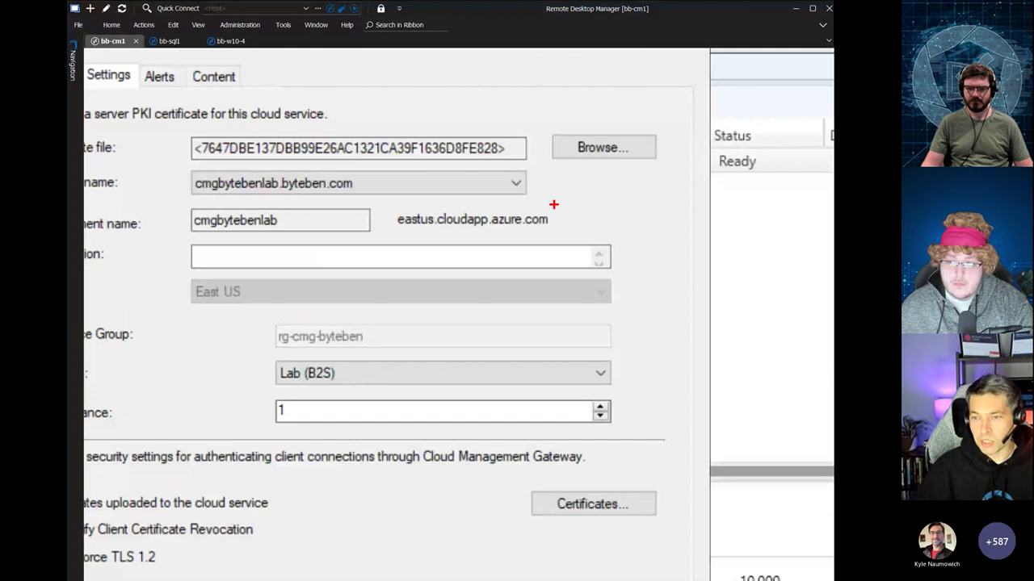
drag(553, 205, 380, 204)
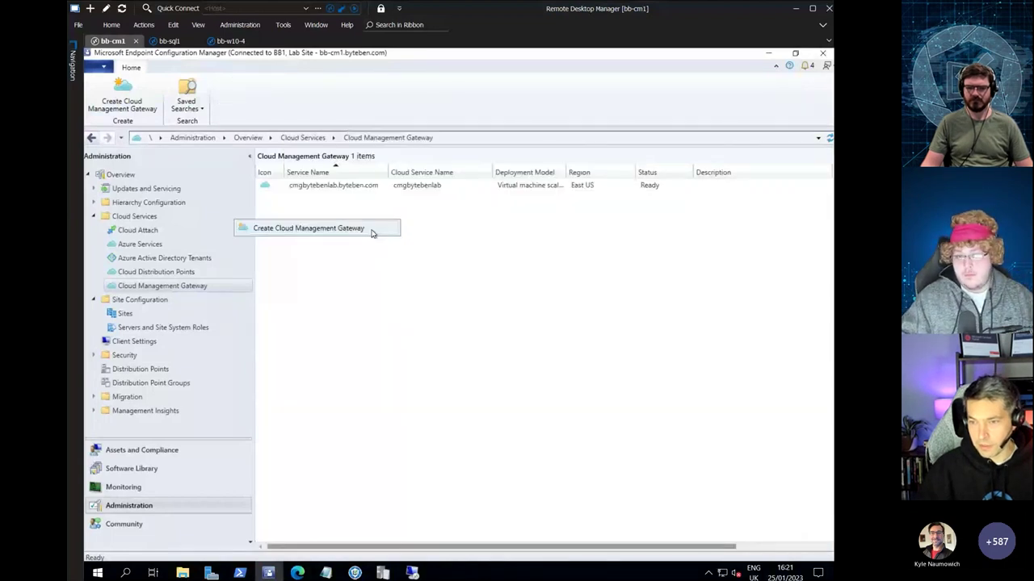
Restart the Create Cloud Management Gateway wizard and sign in with the existing subscription admin account
click(370, 232)
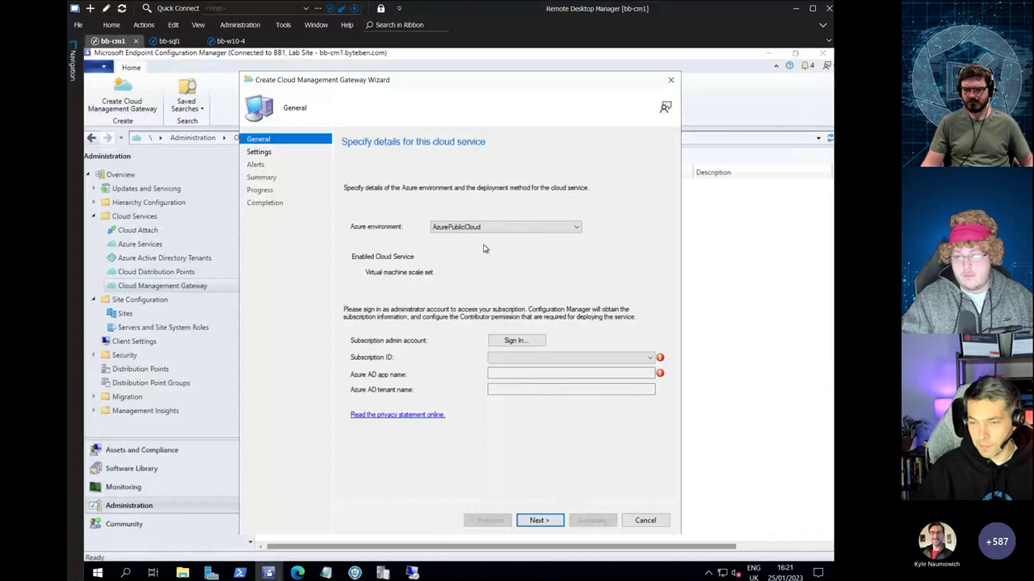
click(516, 340)
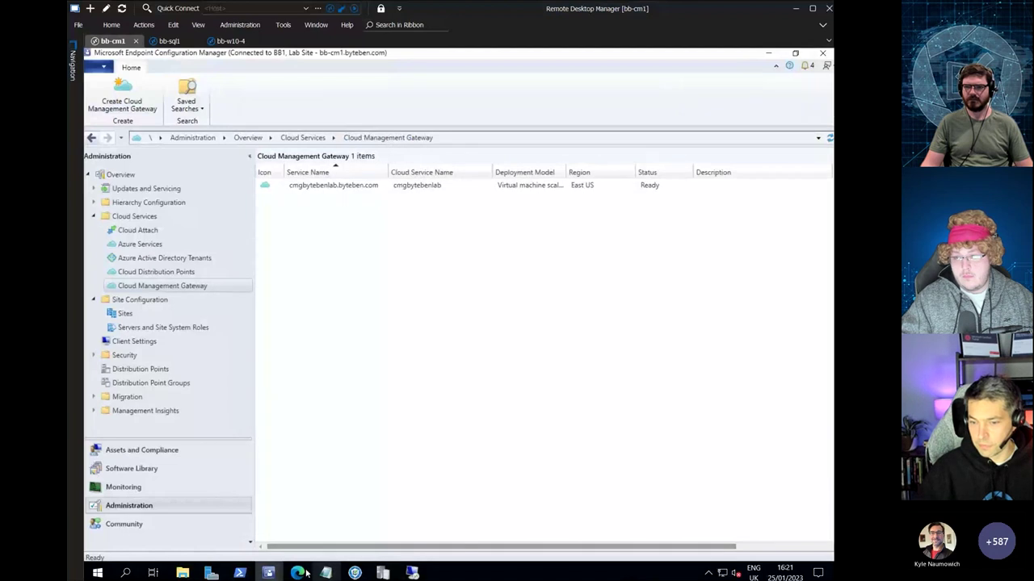
mouse_move(268, 572)
click(319, 525)
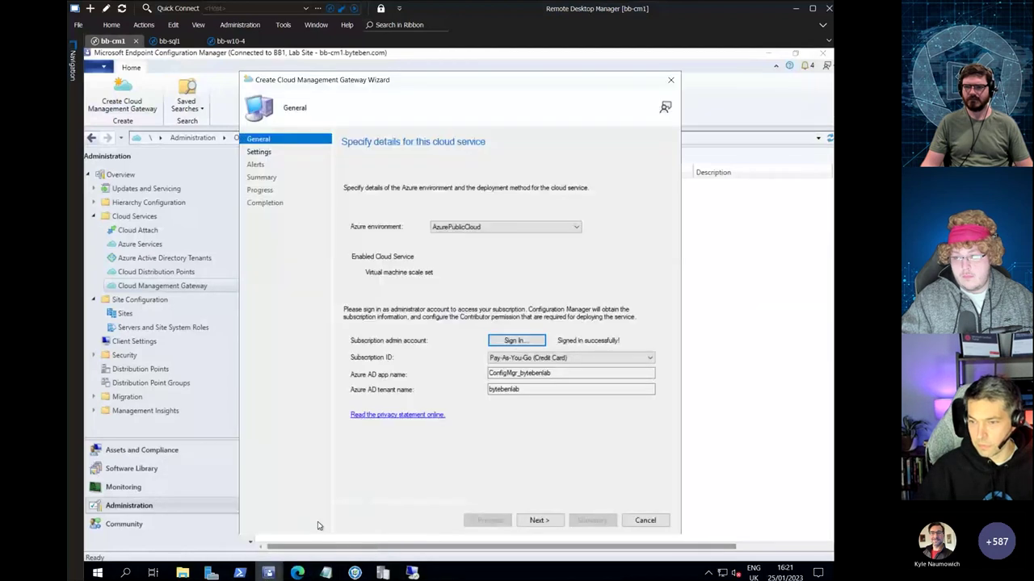
click(515, 341)
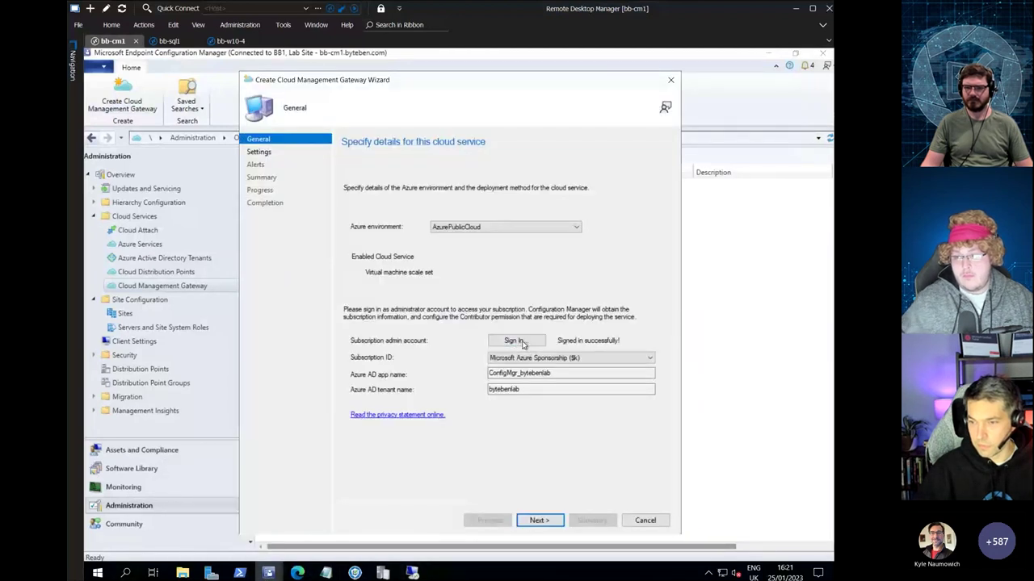
click(522, 344)
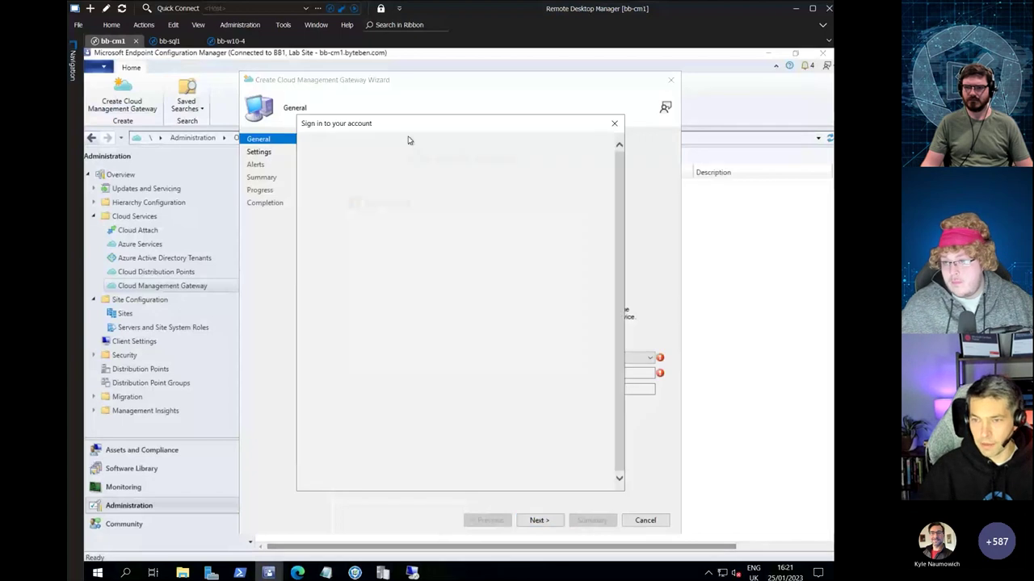
click(429, 257)
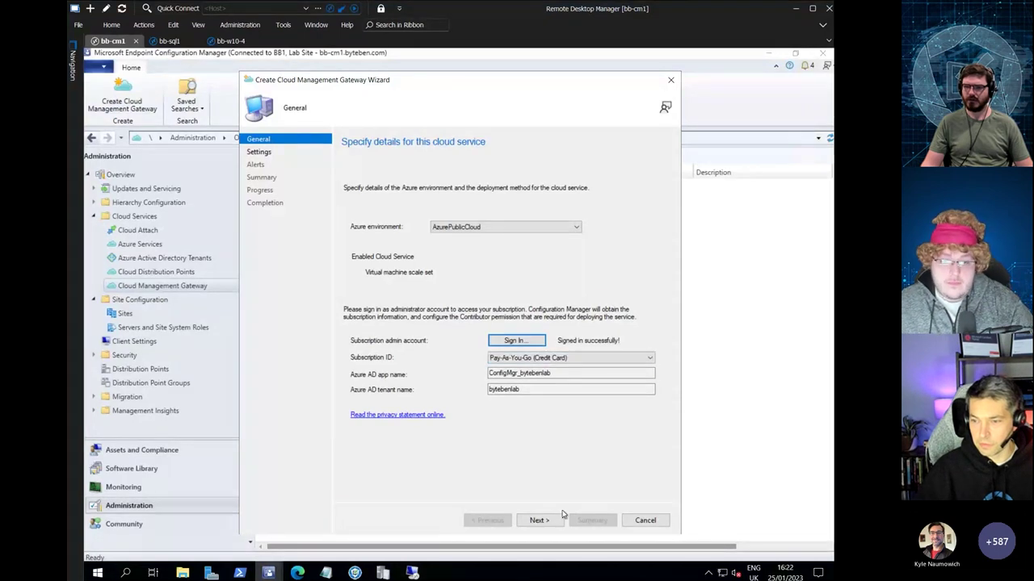
Continue to the wizard's Settings page and set the region to West Europe
click(537, 521)
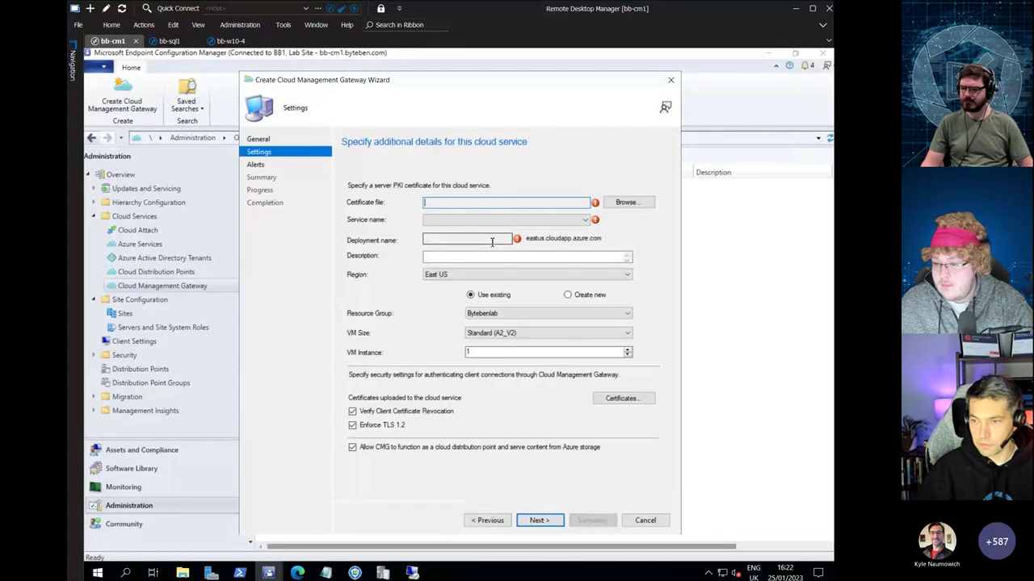
click(532, 277)
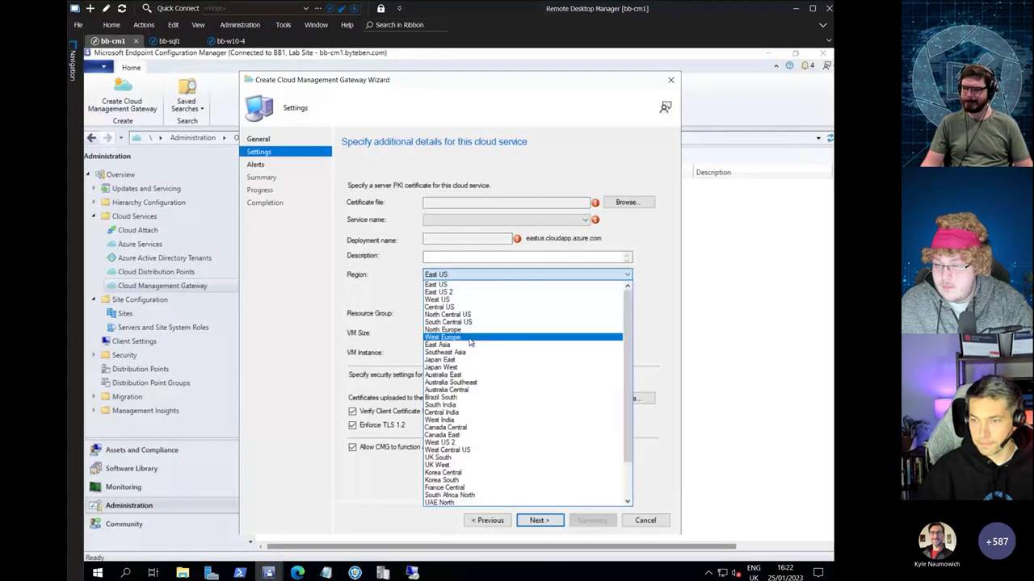
click(469, 338)
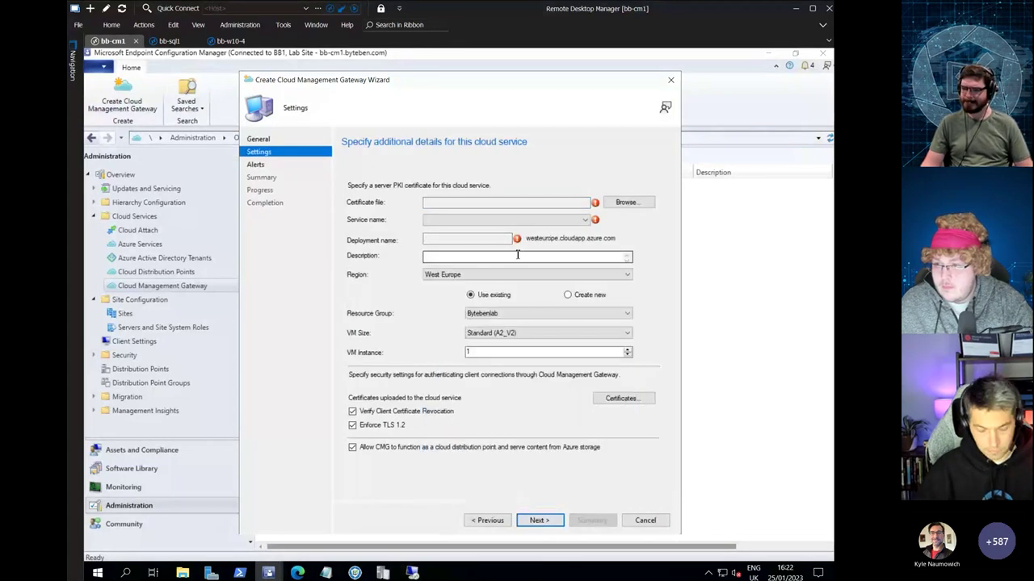
Mark the Region field, the westeurope.cloudapp.azure.com suffix and the Deployment name field with arrows in a magnified view of the wizard settings
key(ctrl+1)
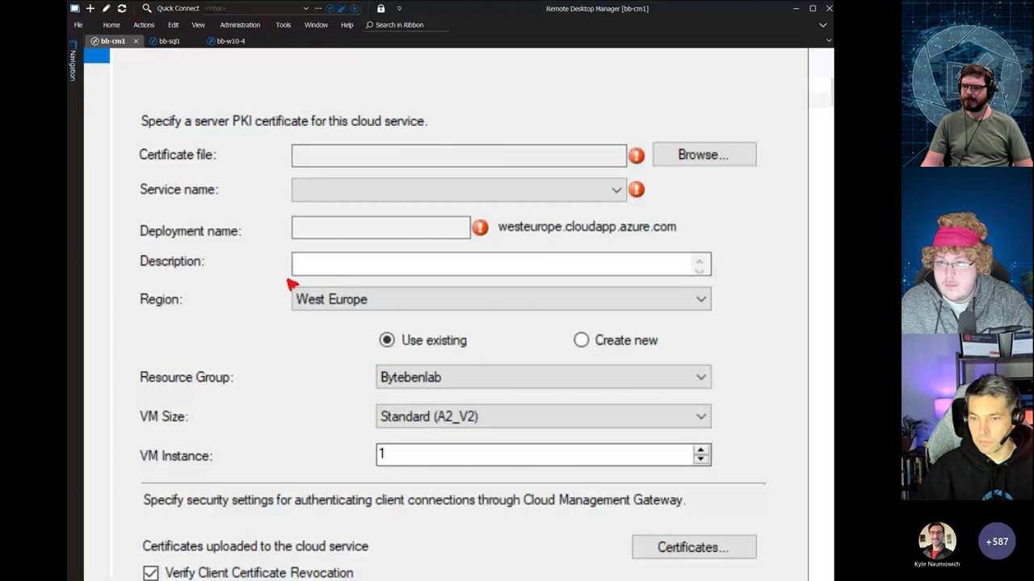
drag(289, 280, 191, 211)
drag(527, 215, 570, 158)
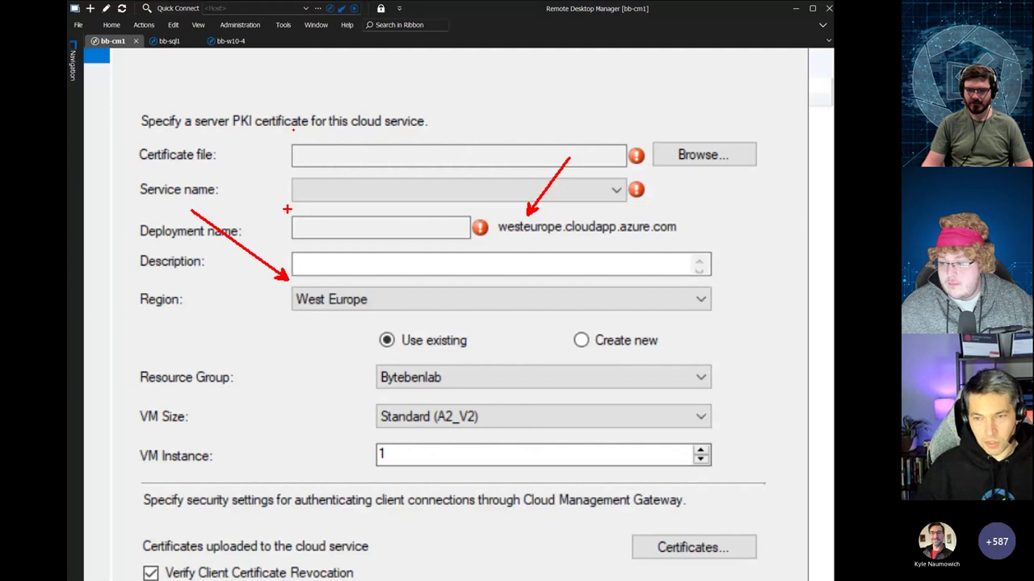
drag(286, 209, 237, 162)
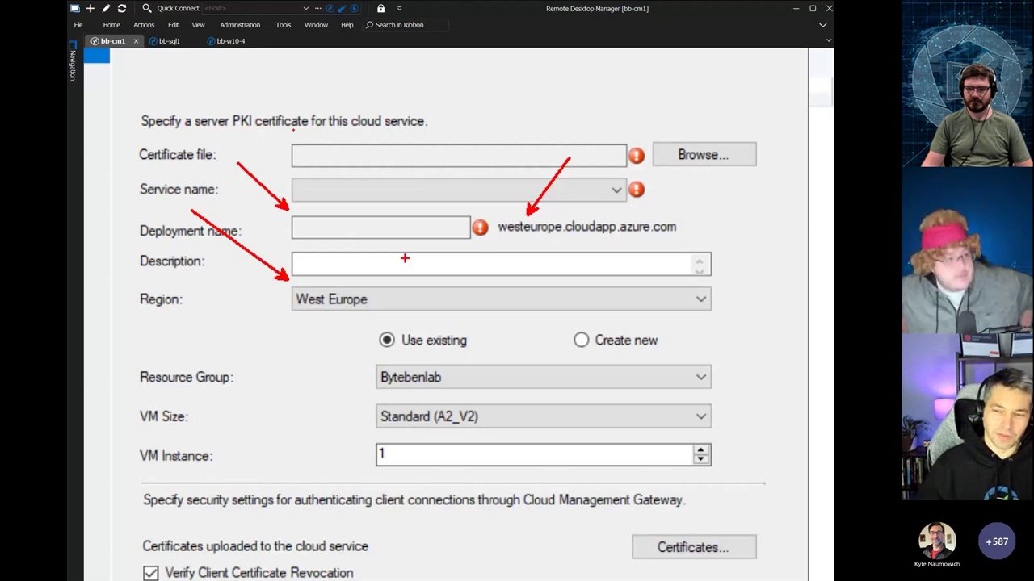
scroll(404, 259, down, 3)
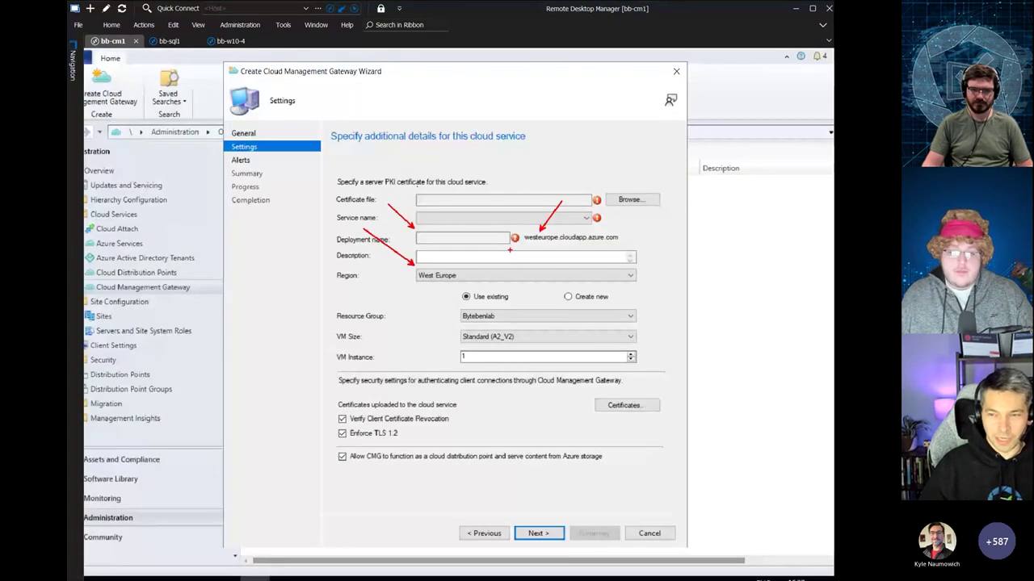
key(Escape)
Check the Service name choices and examine the Deployment name field and its validation marker
click(439, 220)
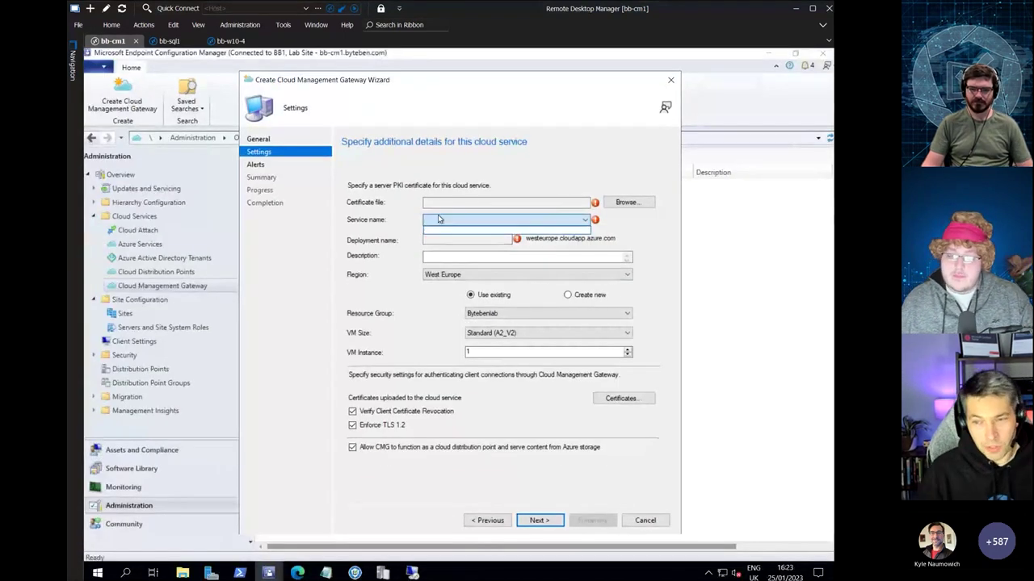
click(520, 257)
click(488, 240)
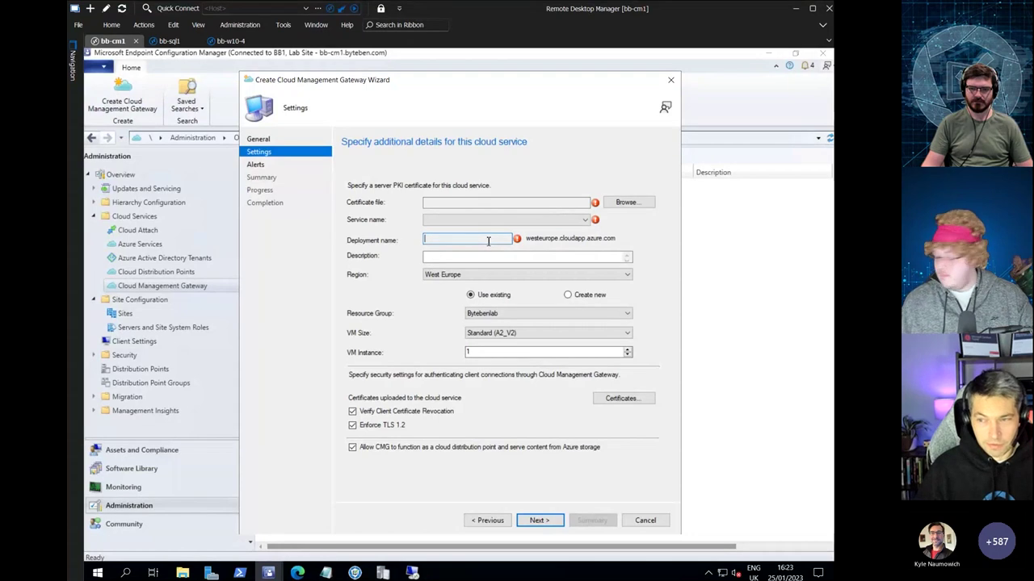
mouse_move(517, 240)
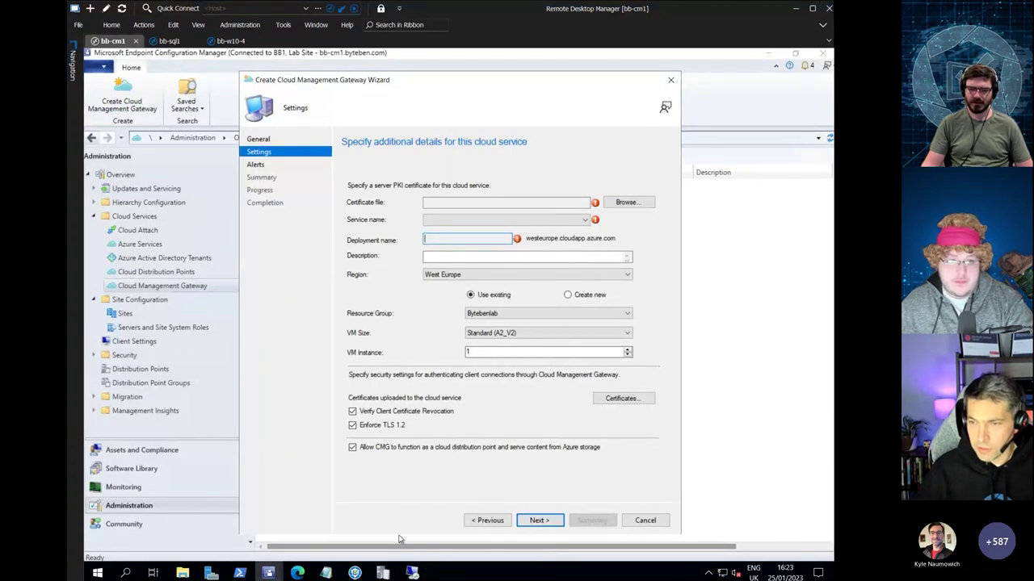
Switch to the Azure portal in the browser, find Public IP addresses and start creating a new public IP address
click(298, 573)
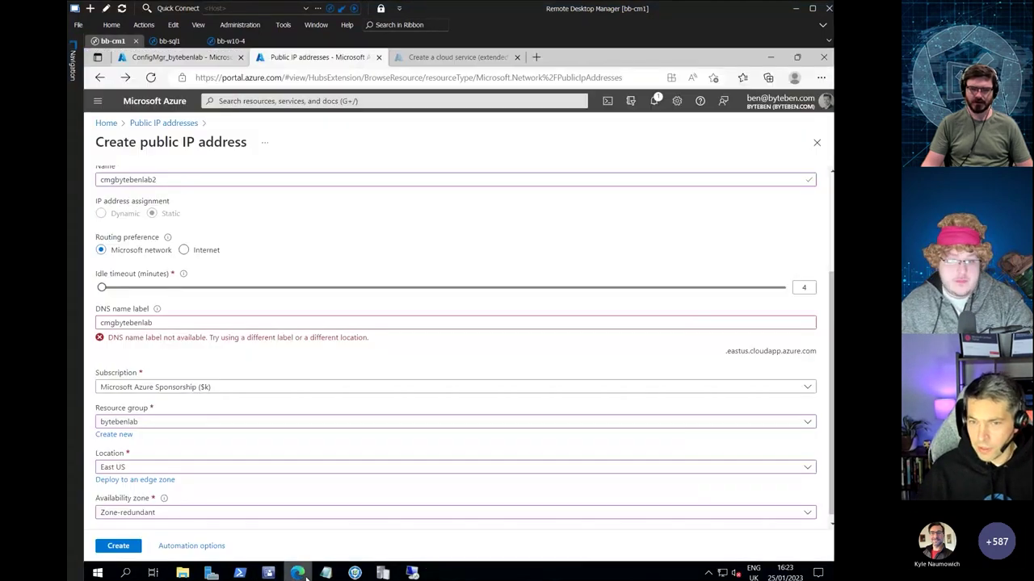
click(100, 78)
click(520, 143)
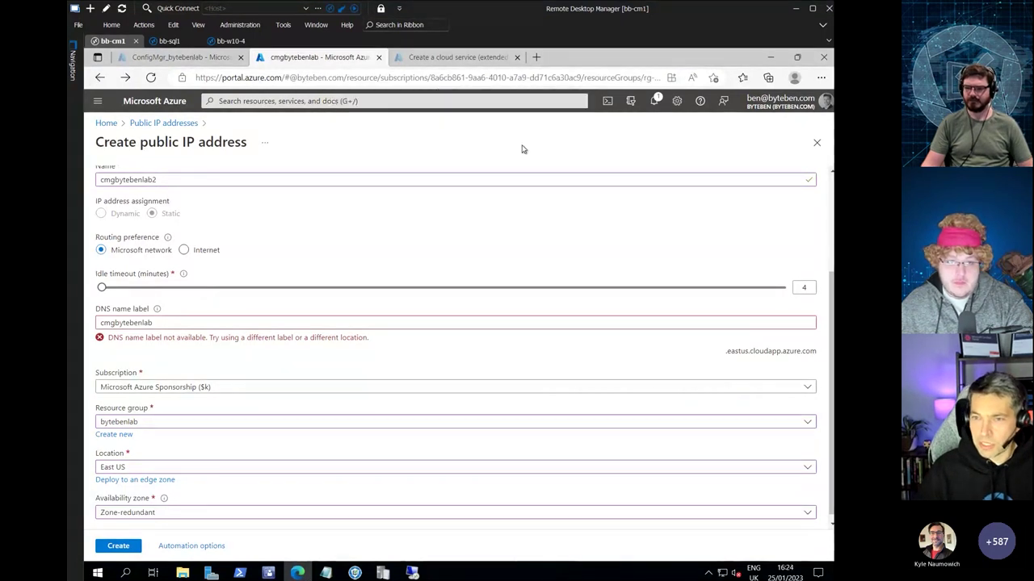
click(335, 100)
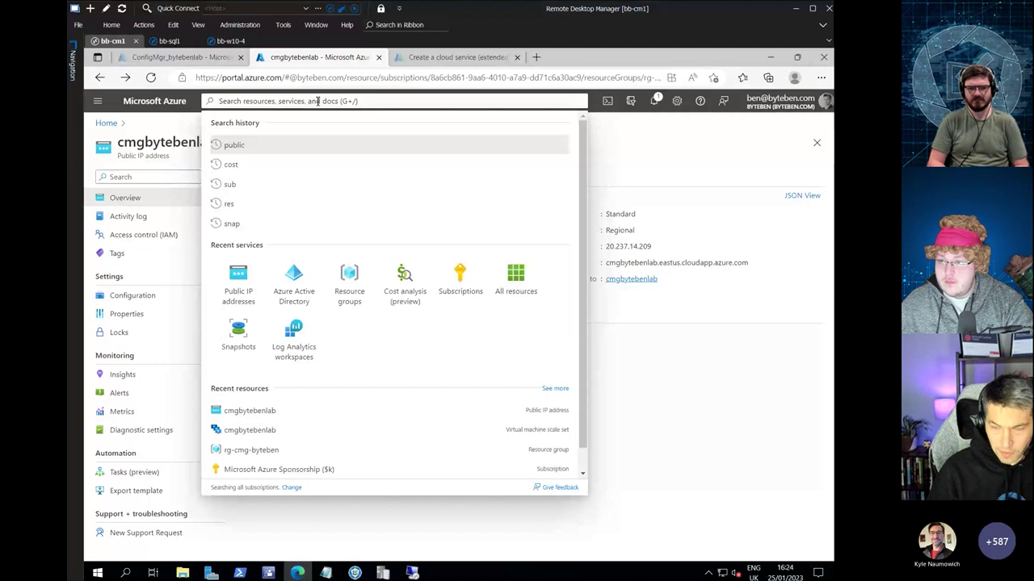
text(public ip)
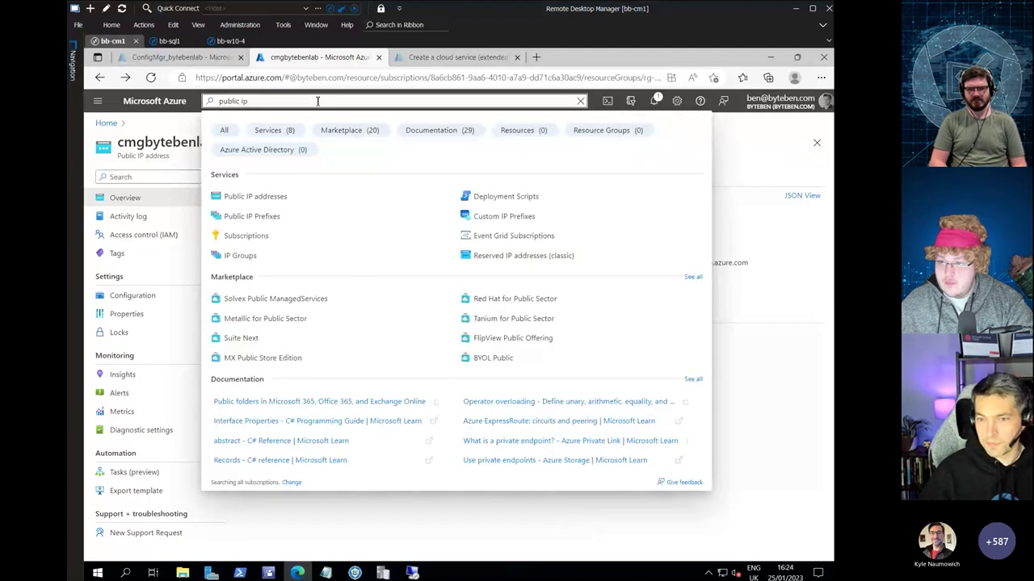
click(253, 196)
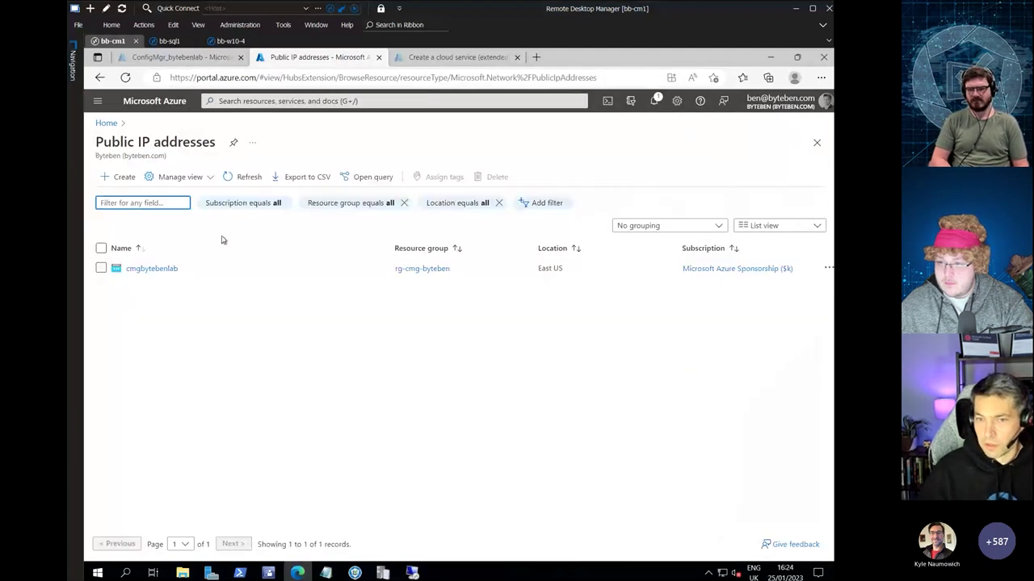
click(116, 175)
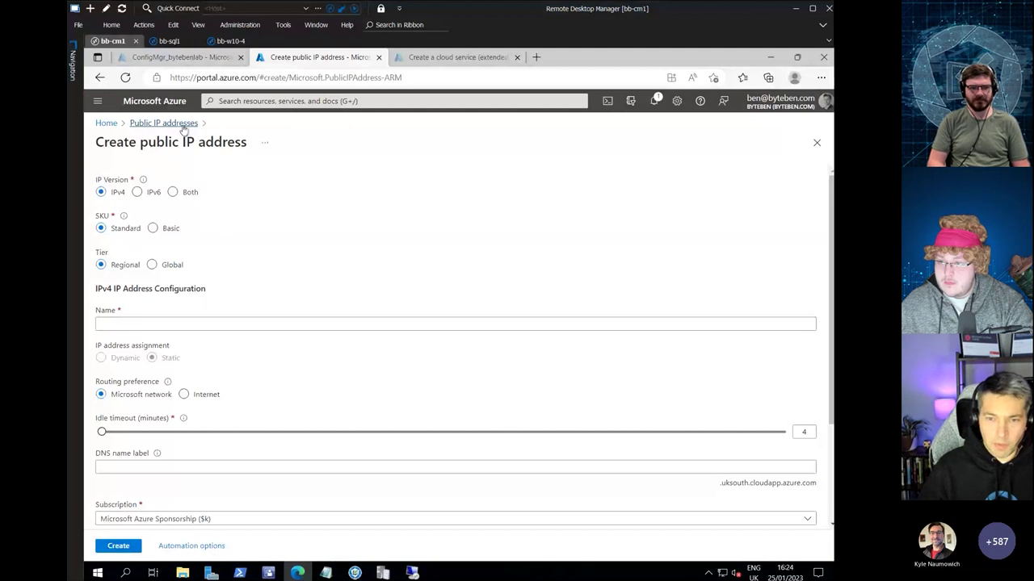
Name the new public IP address bensnewcmg, without spaces
click(126, 325)
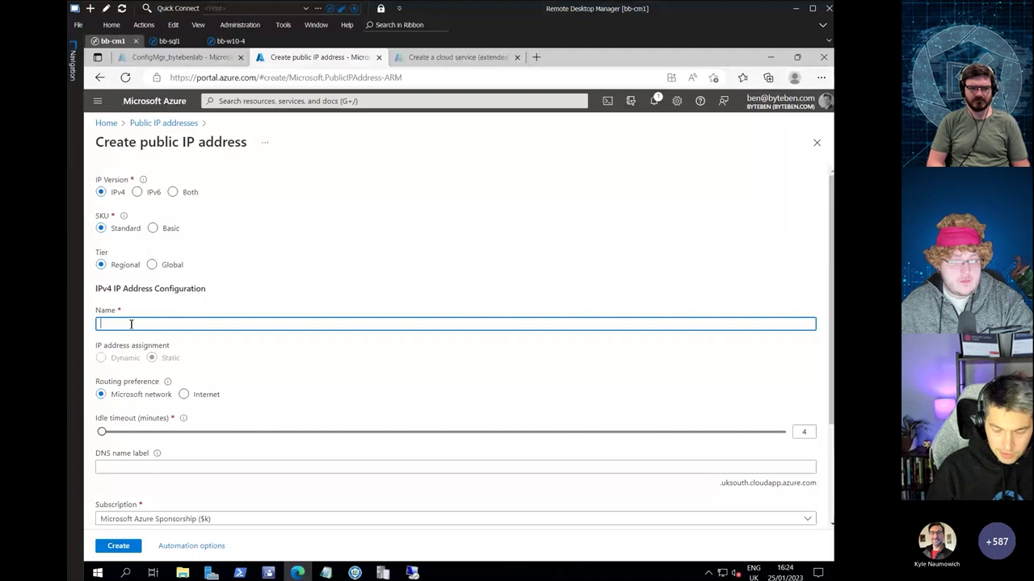
text(bens new c)
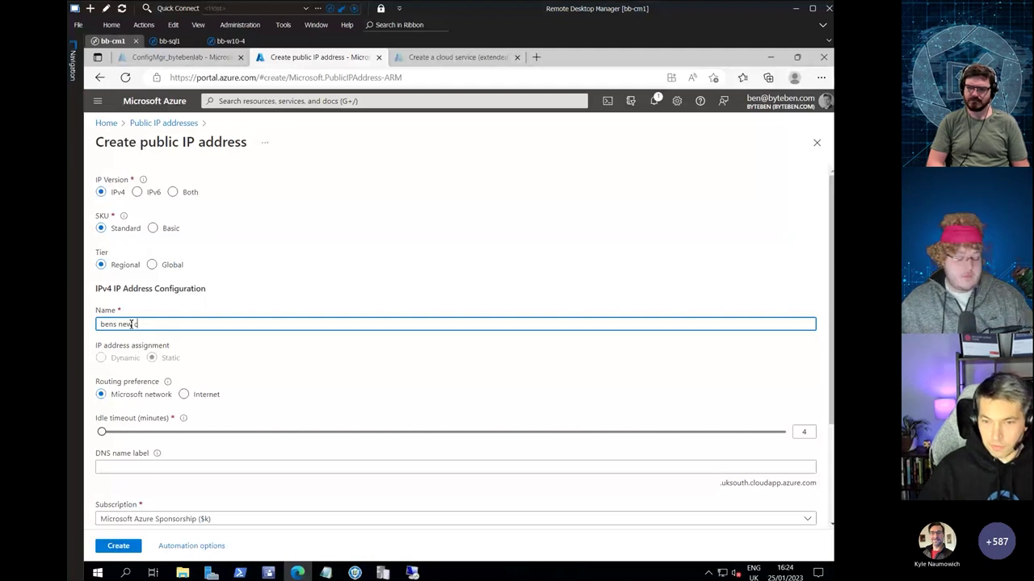
text(loud)
key(BackSpace)
key(BackSpace)
key(BackSpace)
key(BackSpace)
key(BackSpace)
key(BackSpace)
key(BackSpace)
key(BackSpace)
key(BackSpace)
key(BackSpace)
key(BackSpace)
key(BackSpace)
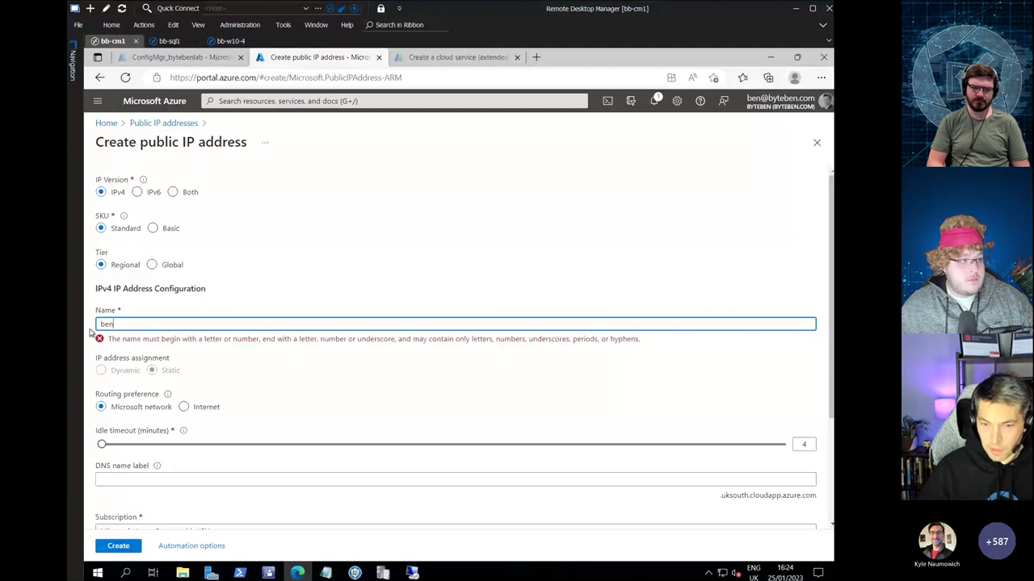
text(snewcmg)
Enter cmgbytebenlab.com as the DNS name label and set the public IP address's location to East US
click(126, 468)
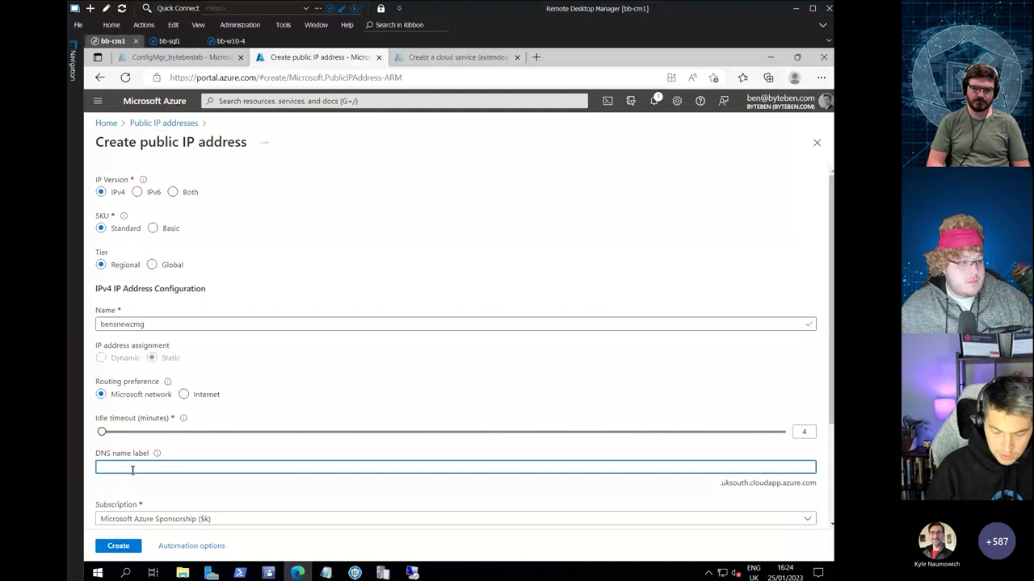
text(cmgbytebenlab.com)
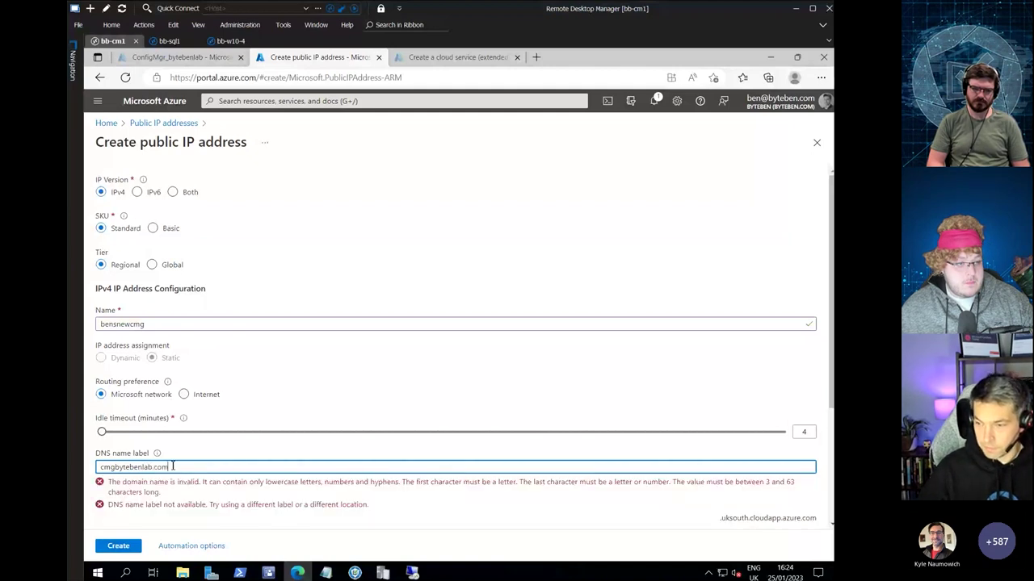
scroll(355, 507, down, 2)
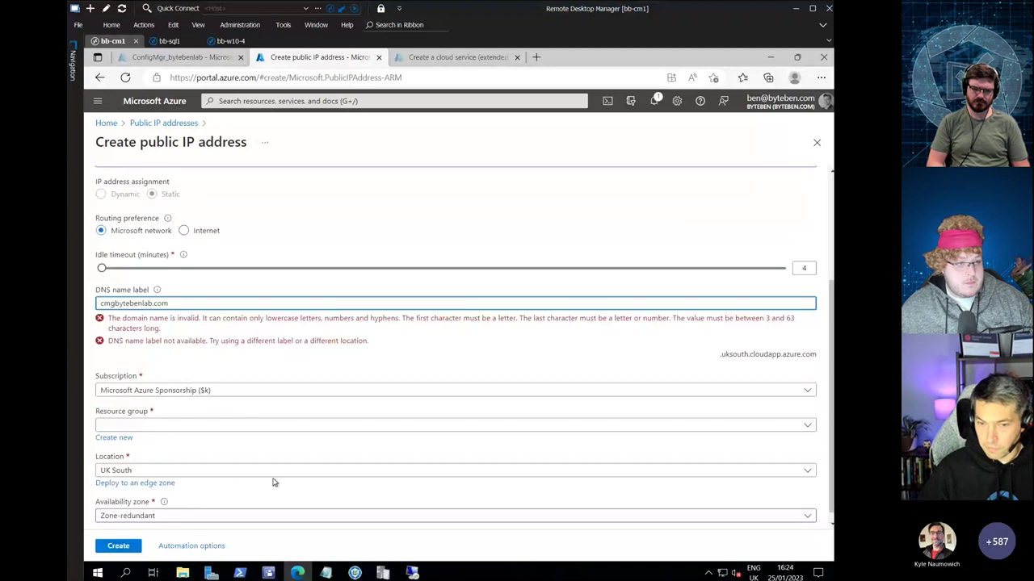
click(271, 471)
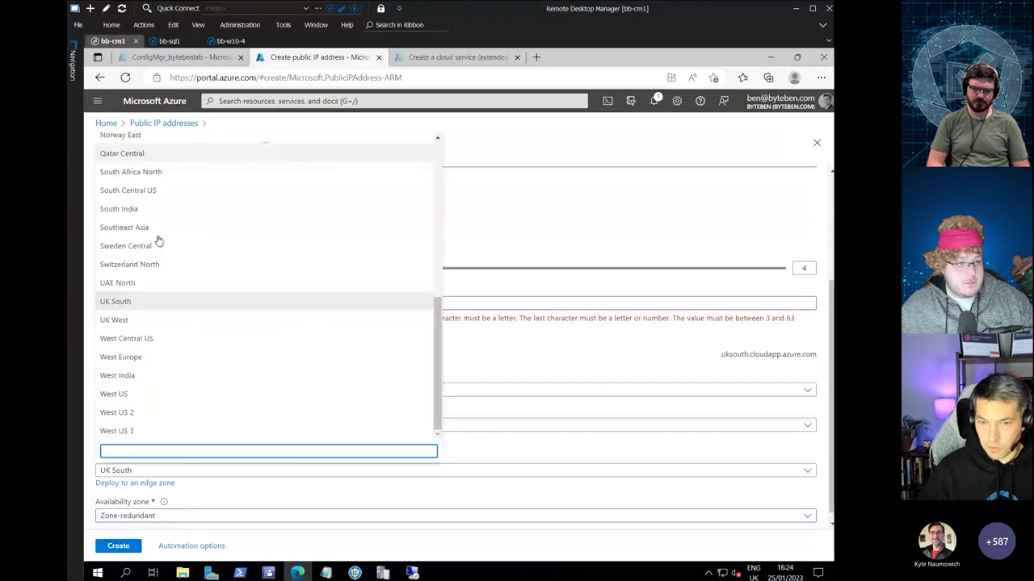
scroll(149, 309, up, 3)
scroll(149, 309, up, 2)
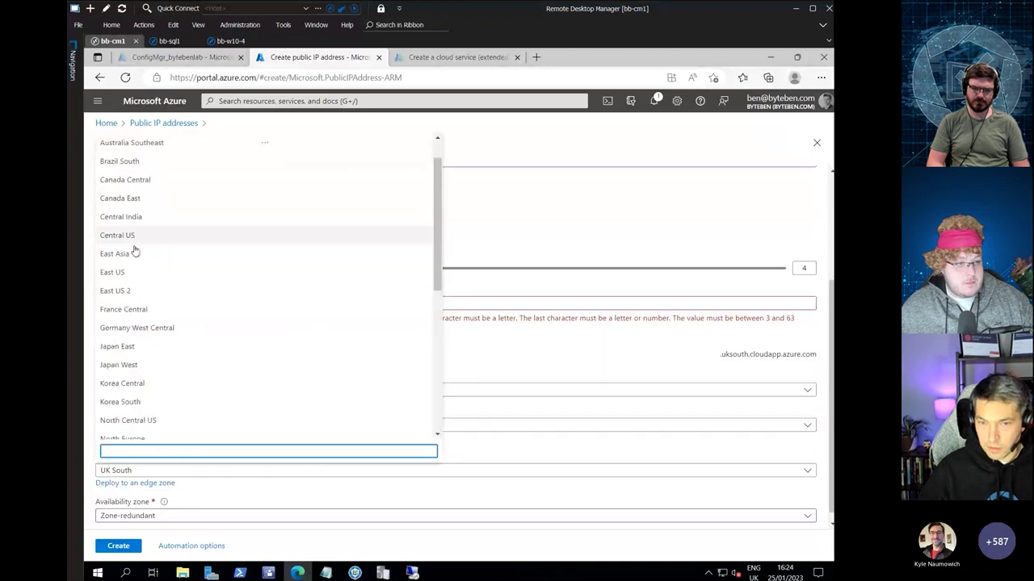
scroll(133, 282, up, 1)
click(129, 307)
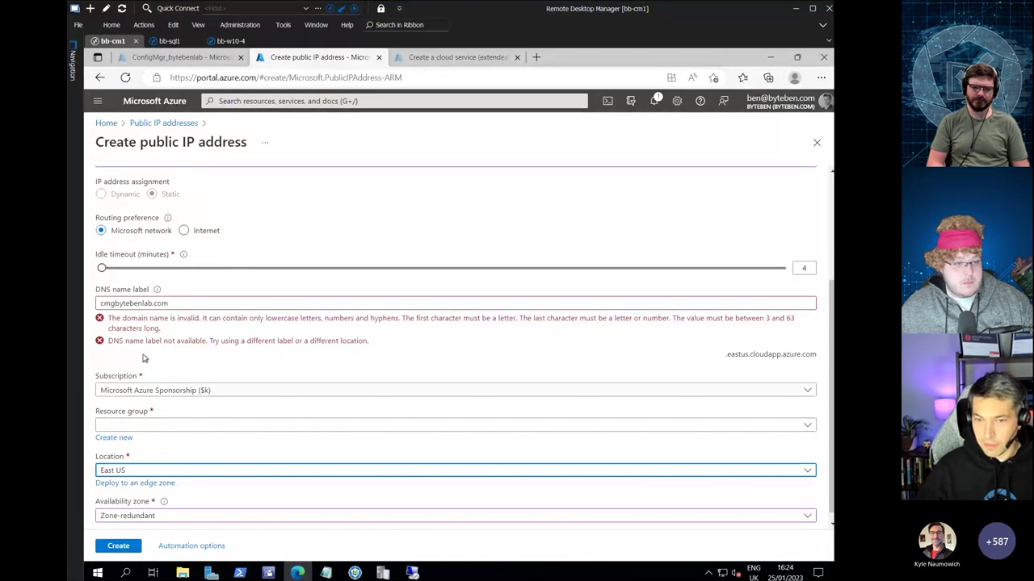
Shorten the DNS name label to cmgbytebenlab and examine its availability message and domain suffix
click(181, 303)
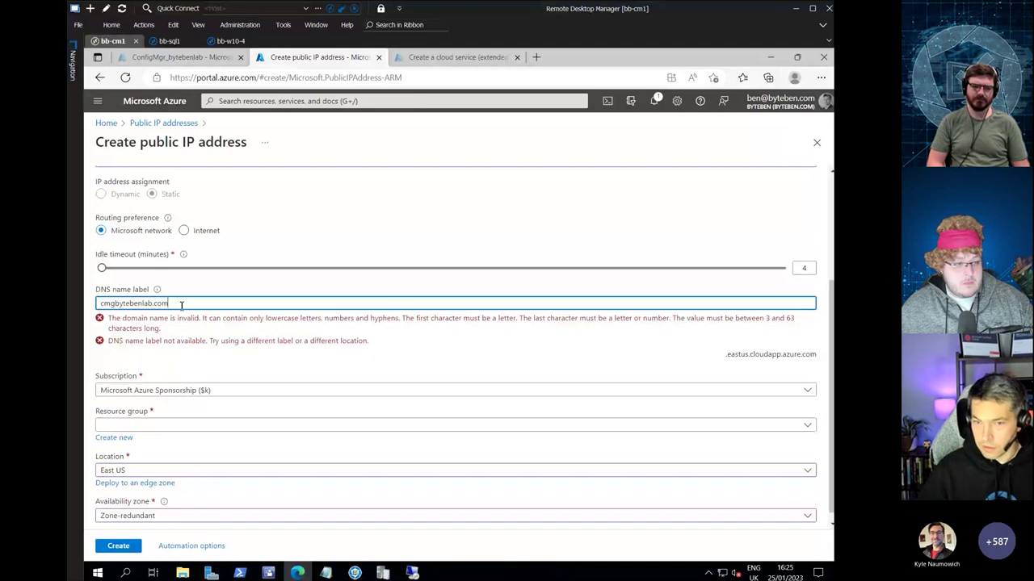
key(BackSpace)
key(BackSpace)
key(BackSpace)
key(BackSpace)
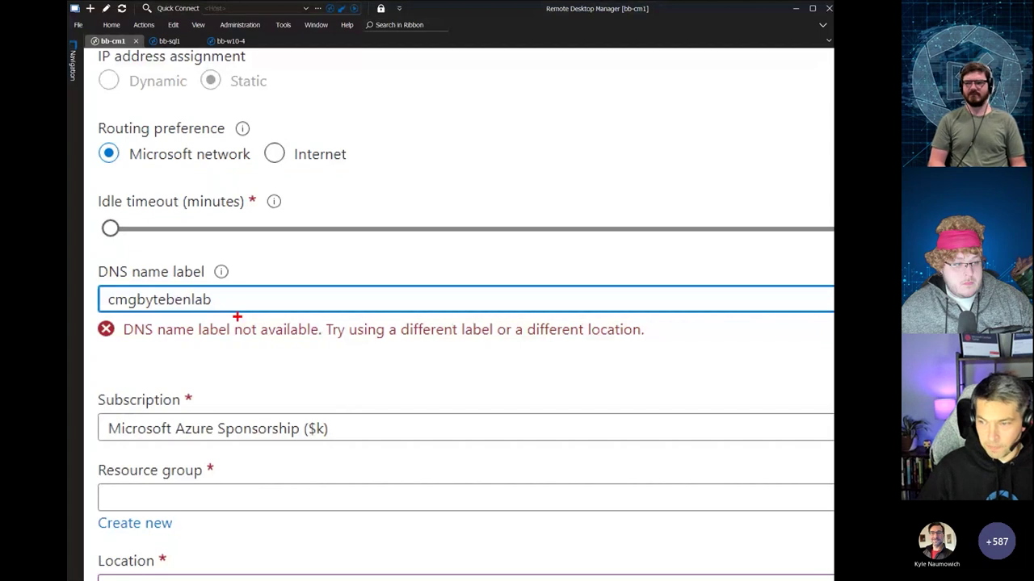
key(Escape)
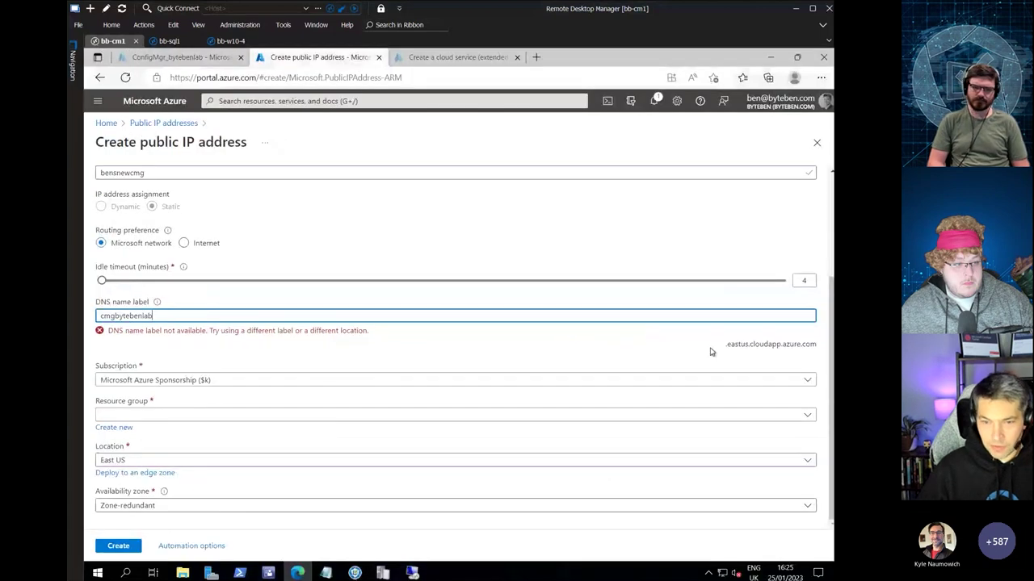
click(158, 316)
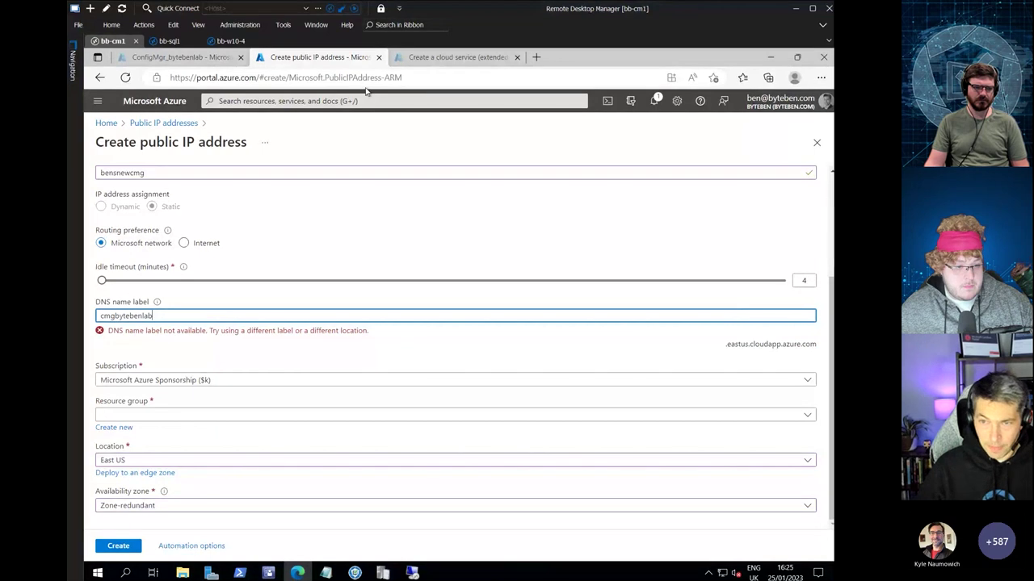
Find the Key vaults service in the Azure portal and start creating a key vault
click(288, 101)
text(key va)
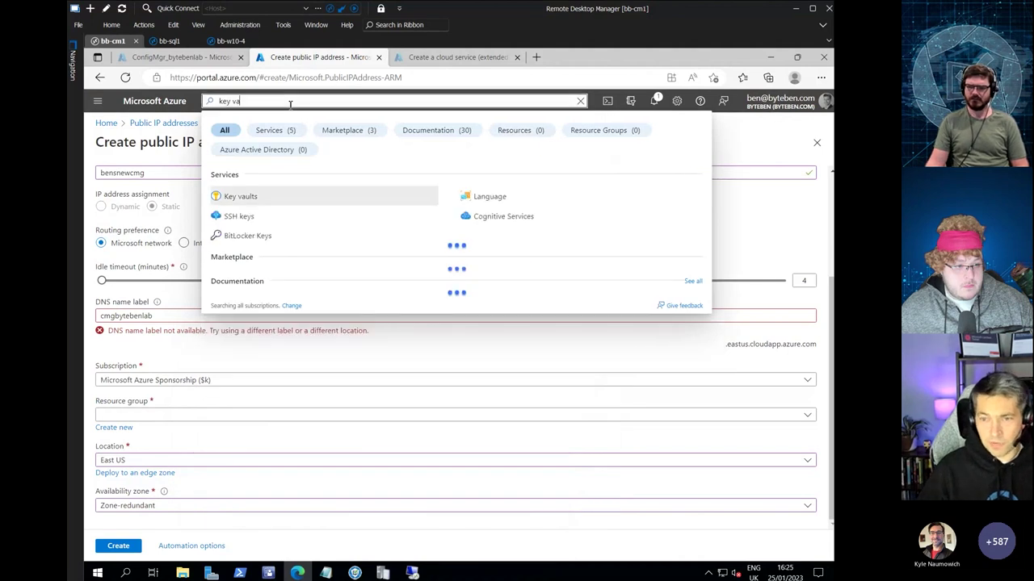
click(250, 197)
key(Return)
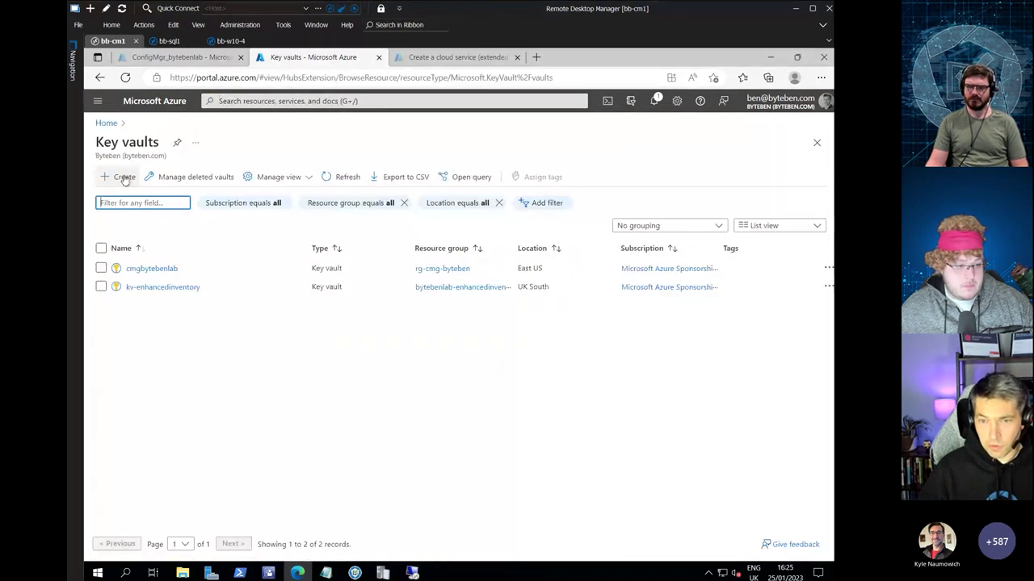
click(123, 178)
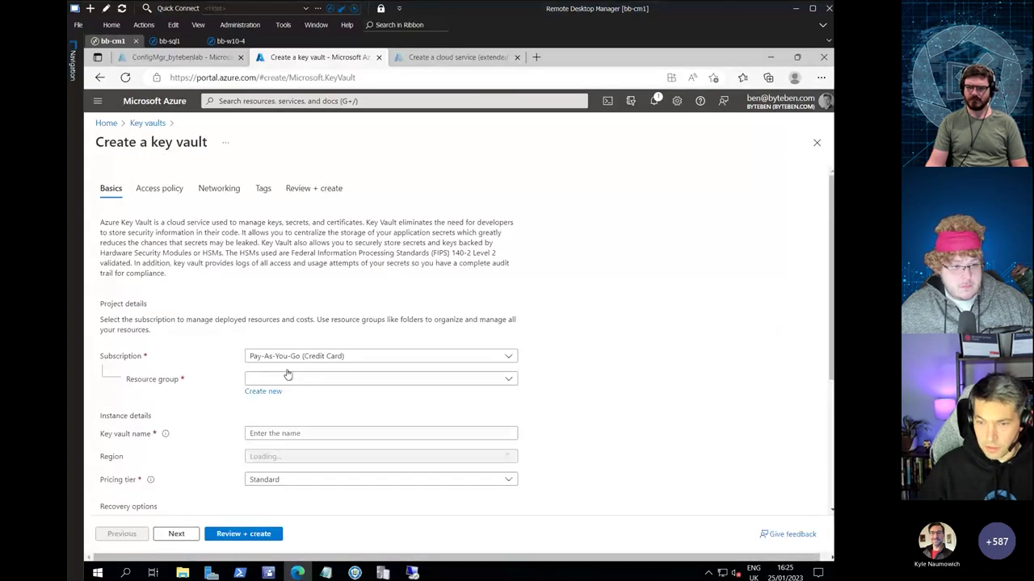
Enter cmgbytebenlab as the key vault name to check whether it is available
click(277, 433)
text(cm)
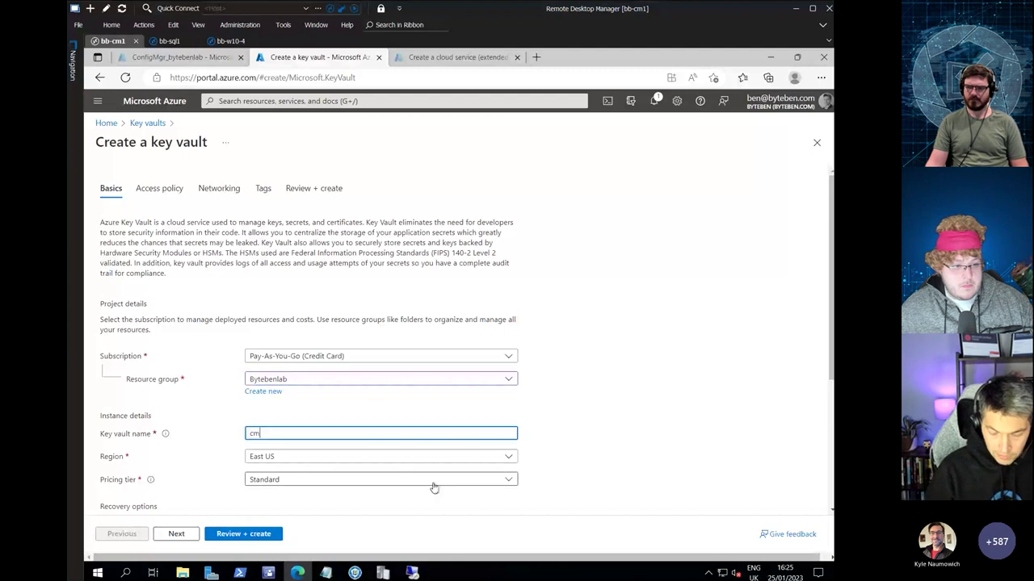
text(gbytebenlab)
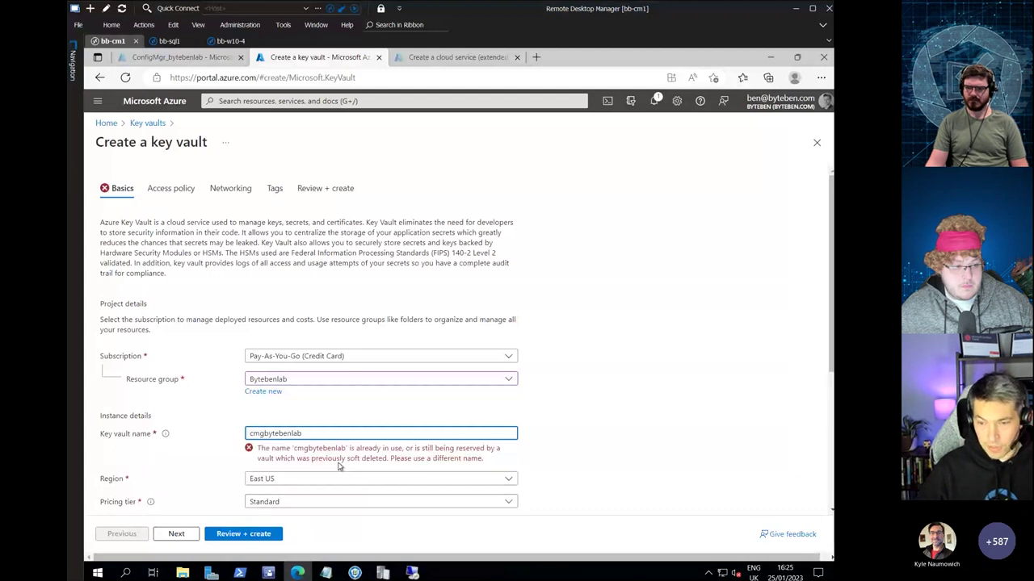
Switch back to Configuration Manager, exit the gateway wizard without saving and examine the existing gateway's Service Name and Cloud Service Name
mouse_move(268, 572)
click(327, 509)
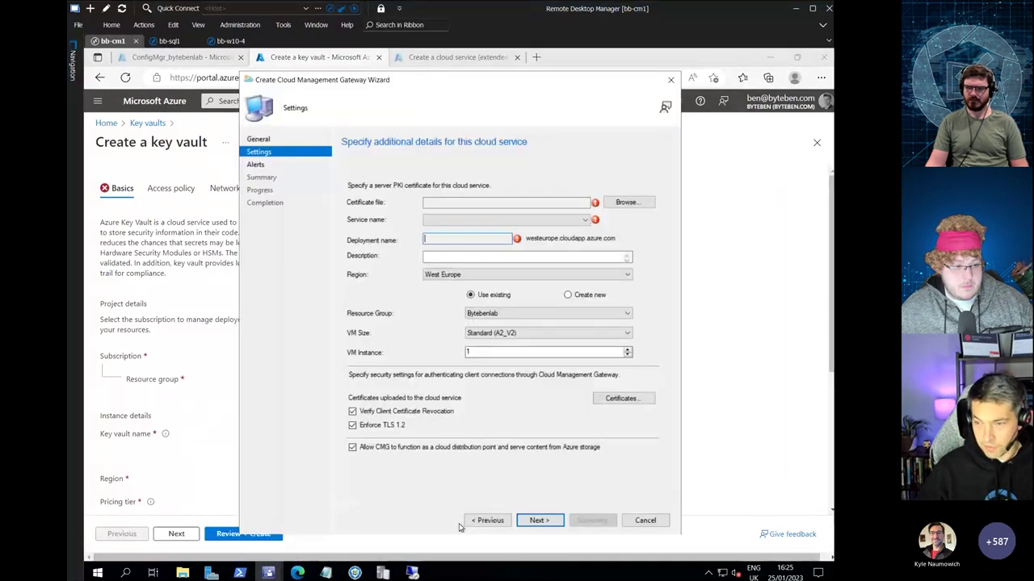
key(Escape)
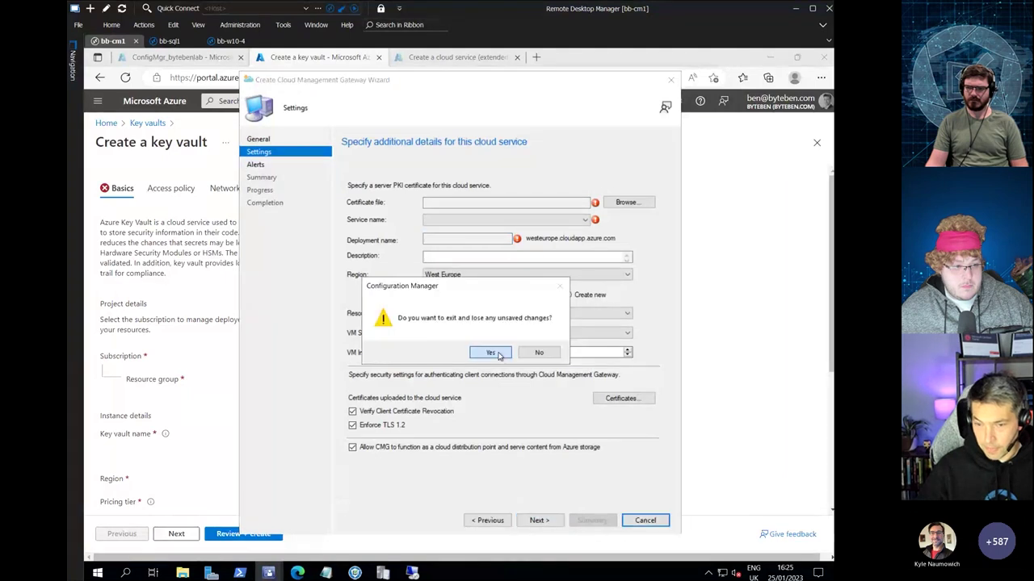
click(499, 354)
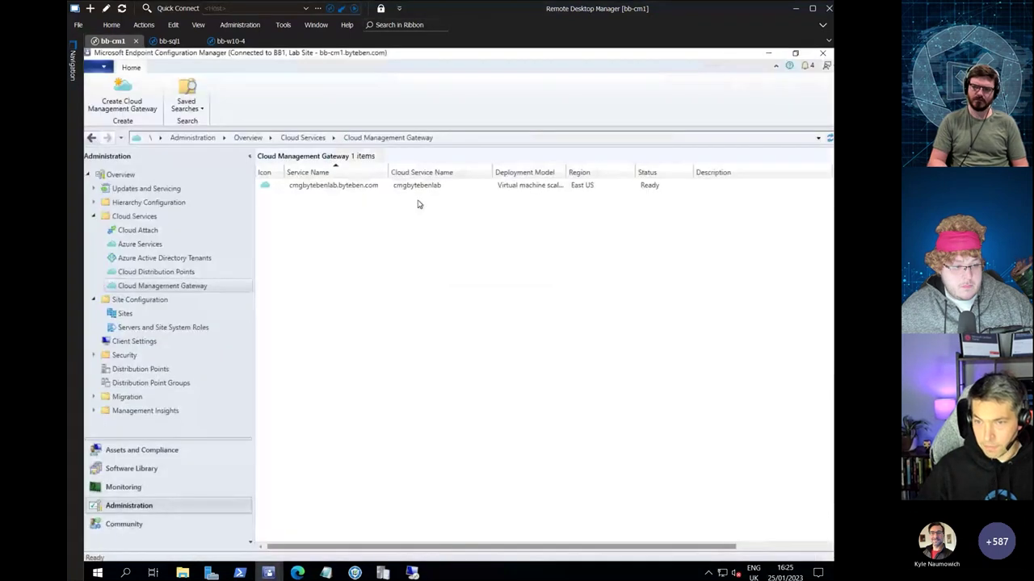
click(330, 191)
key(super+plus)
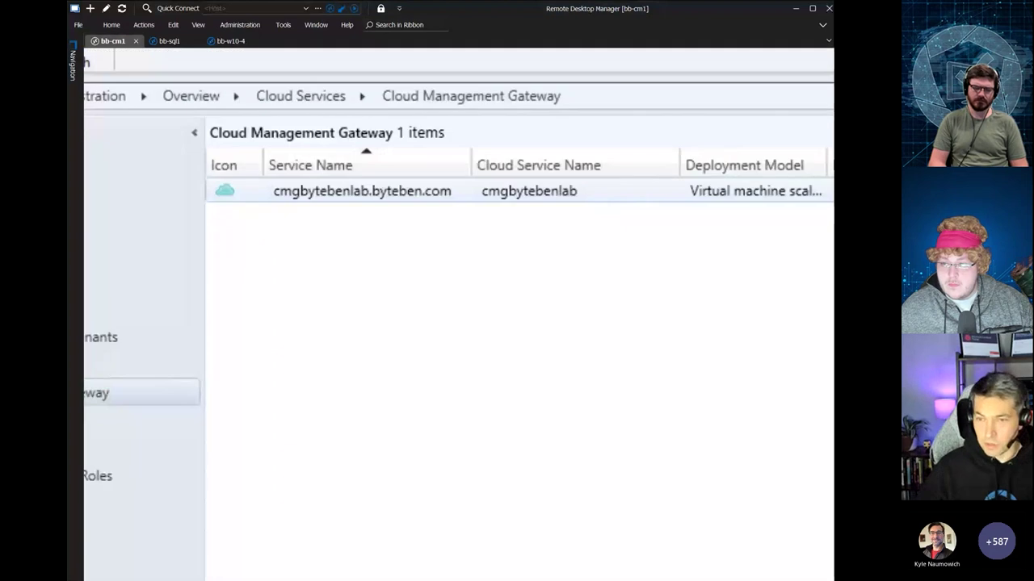
Switch to the Azure portal and compare the availability of key vault names cmgbytebenlab2 and cmgbytebenlab
key(super+minus)
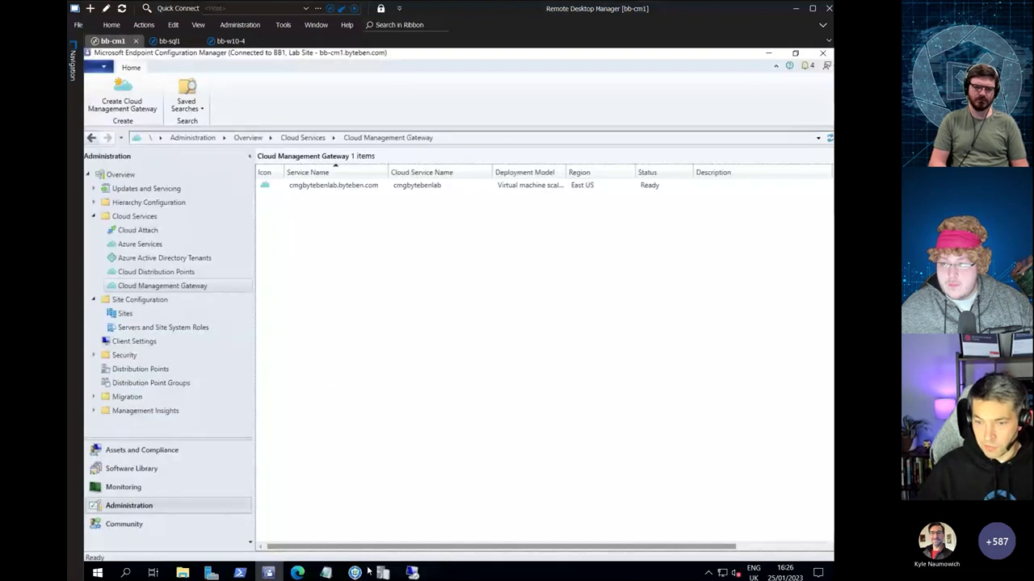
click(297, 573)
text(2)
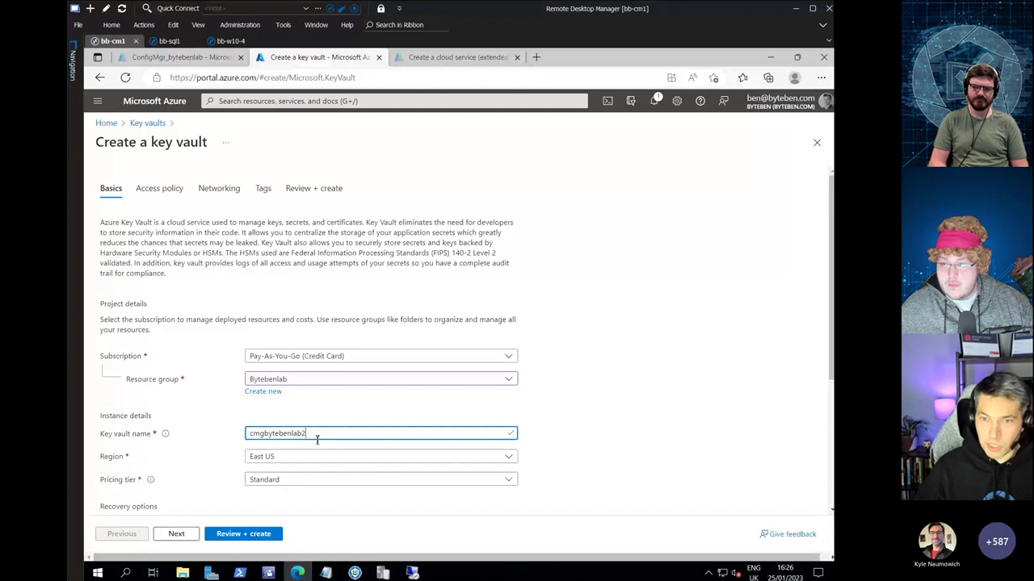
key(BackSpace)
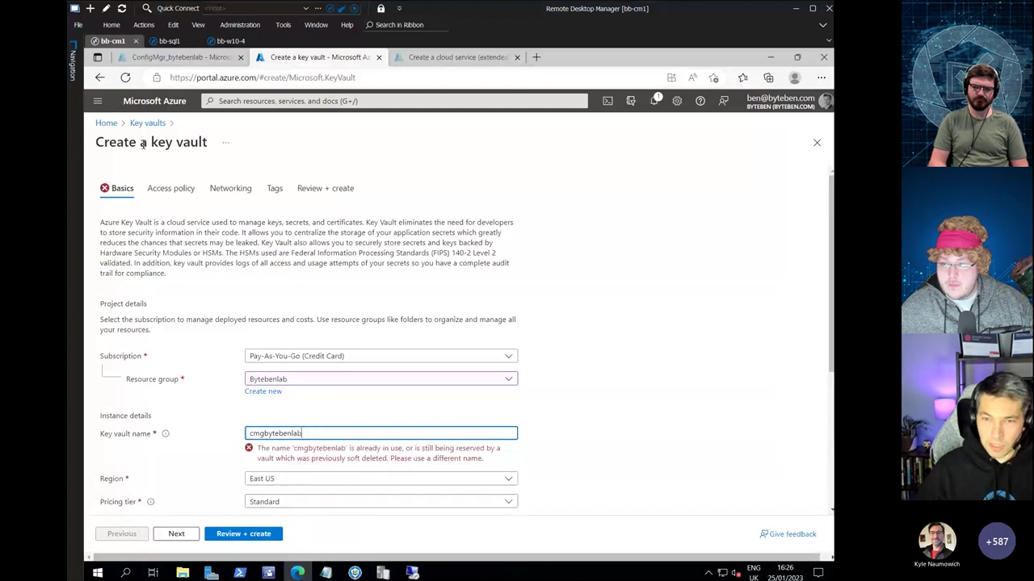
Find the Storage accounts service in the Azure portal and start creating a storage account
click(227, 101)
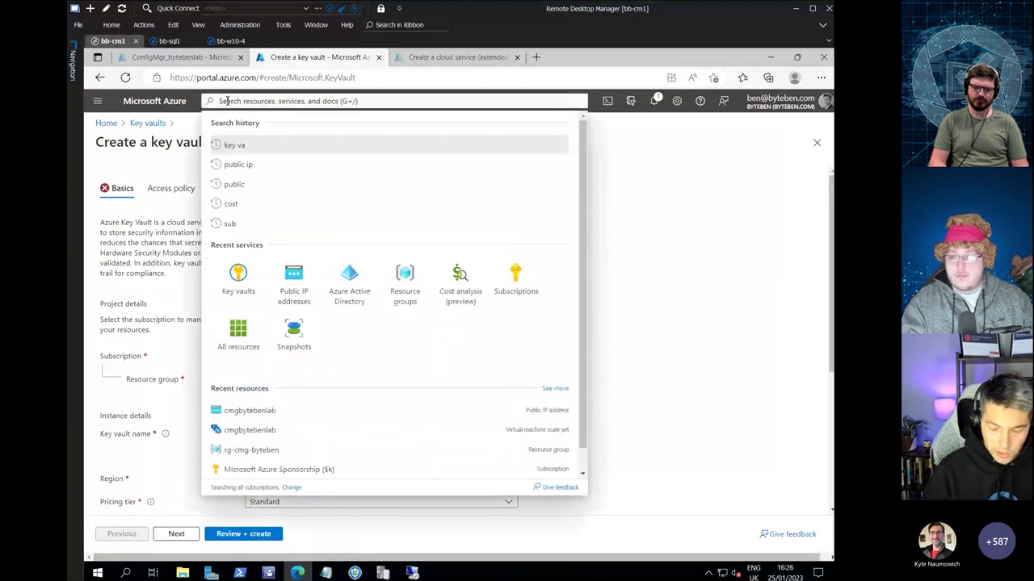
text(sto)
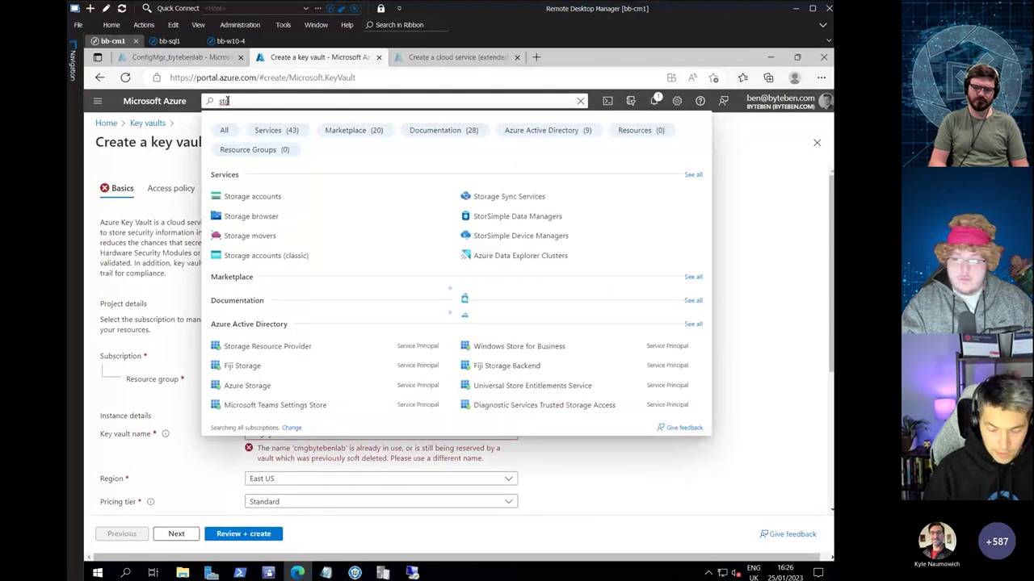
text(rage)
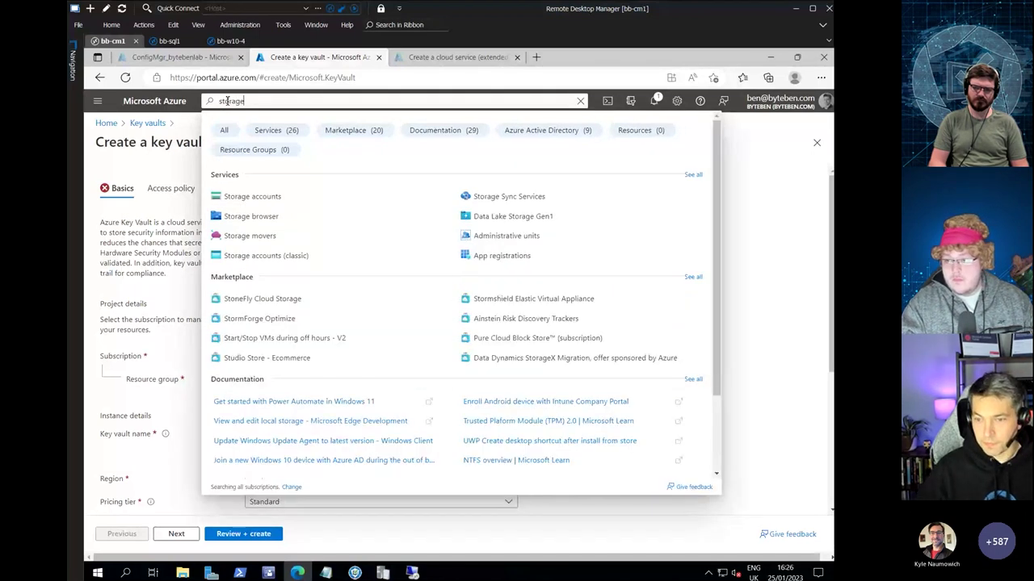
key(Escape)
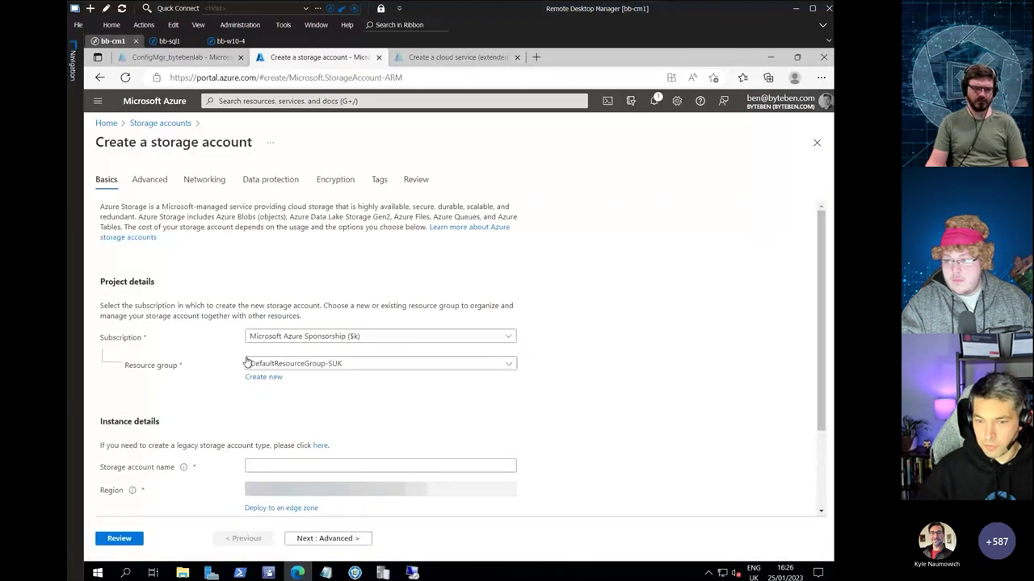
Enter cmgbytebenlab as the storage account name to check whether it is available
scroll(476, 434, down, 2)
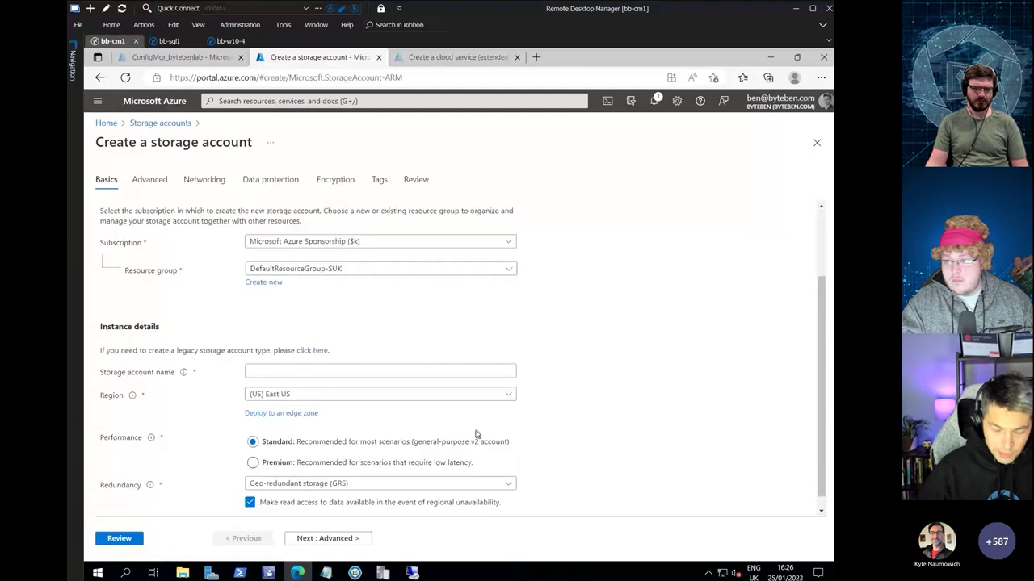
scroll(476, 434, down, 1)
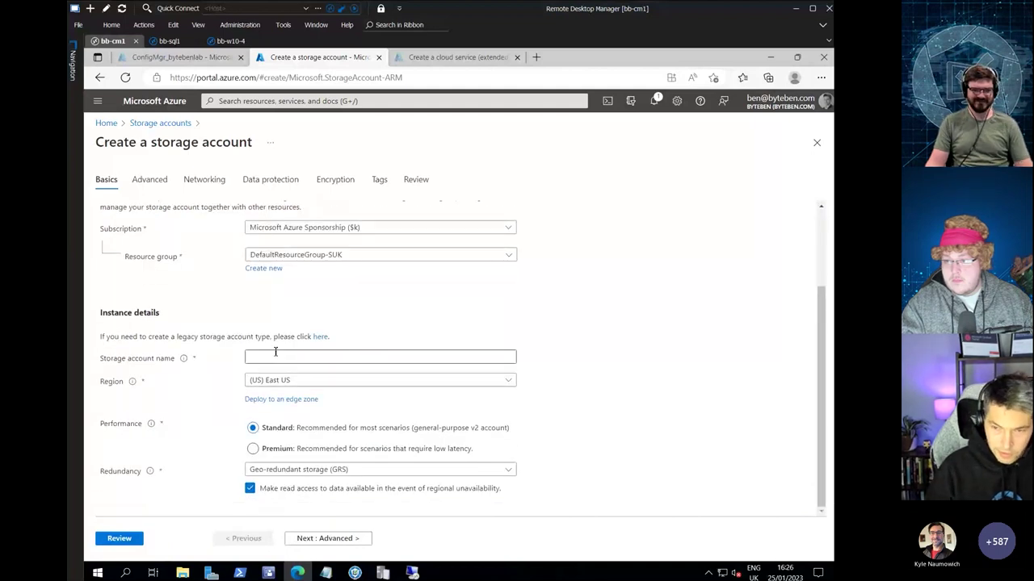
click(275, 355)
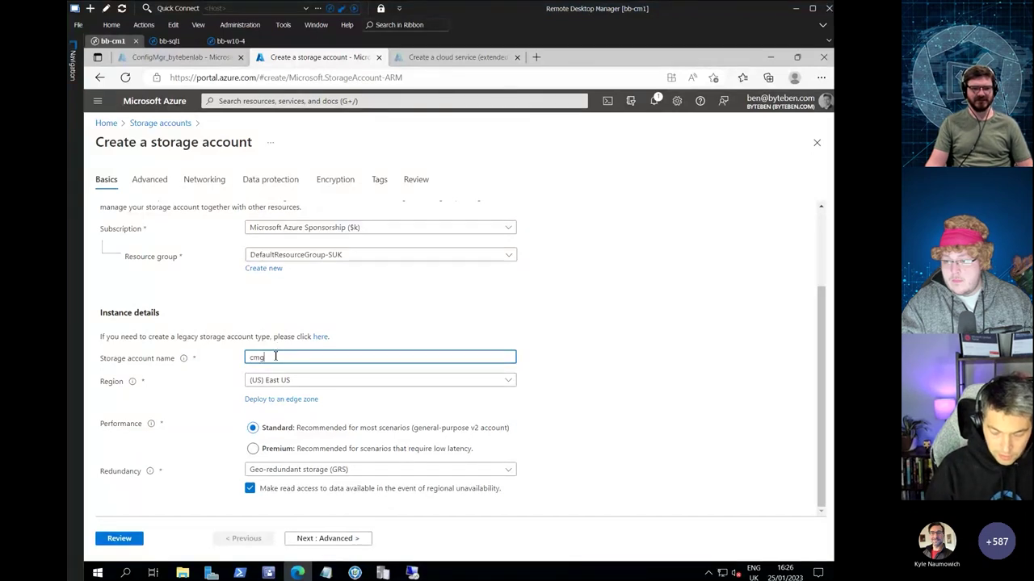
text(cmgbytebenlab)
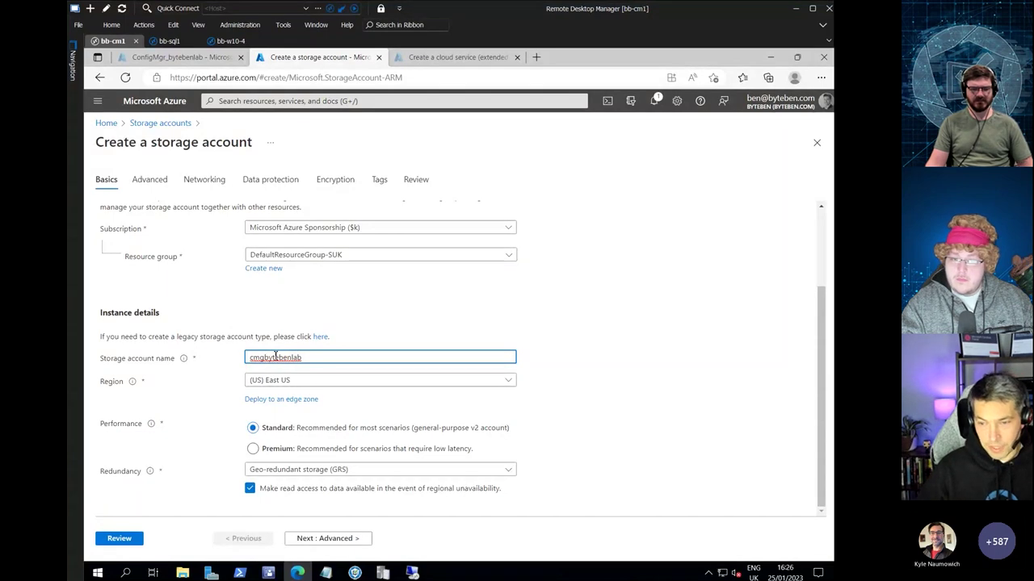
Change the storage account's region to (South America) Brazil South and recheck the name's availability
click(441, 394)
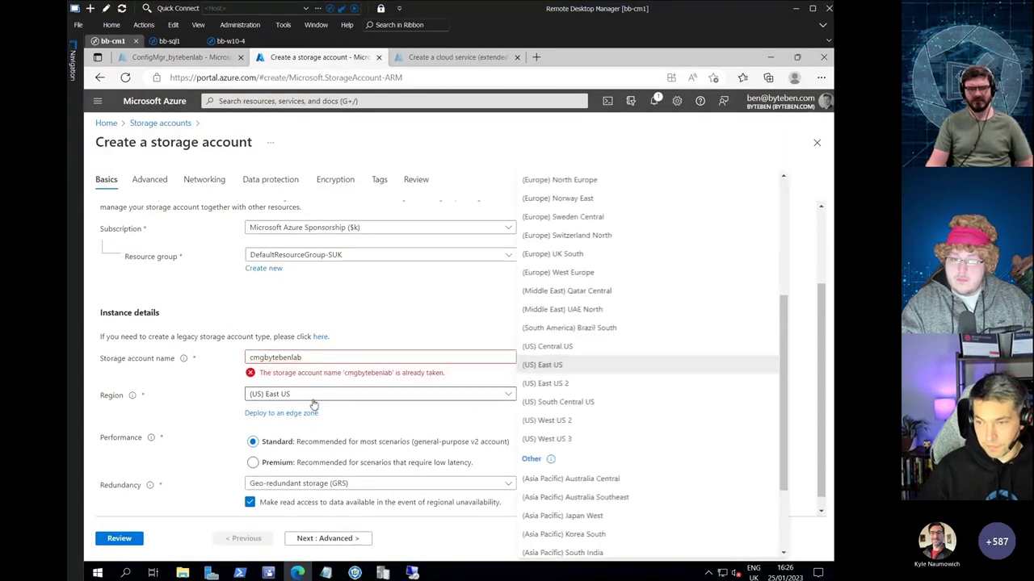
click(571, 332)
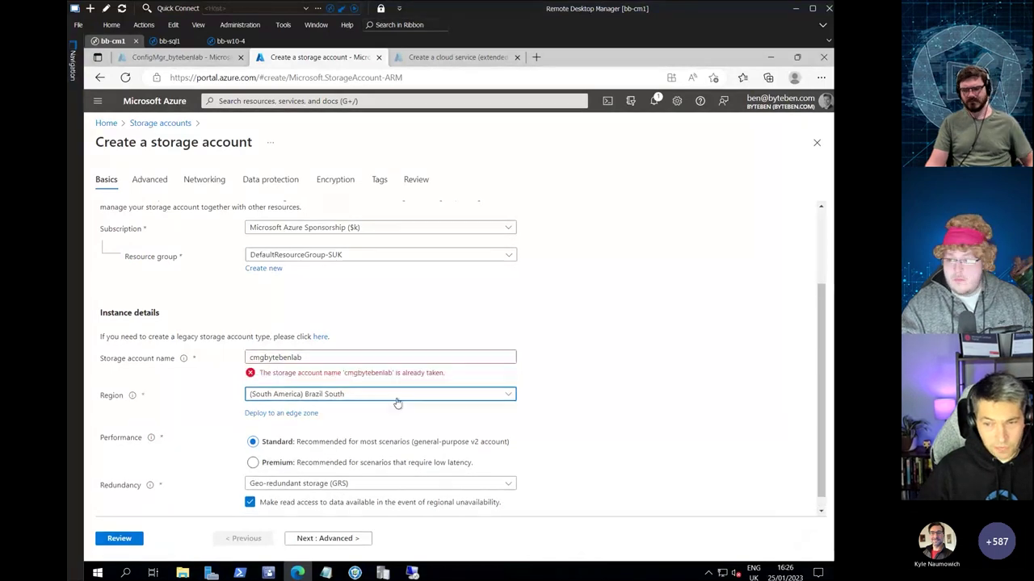
scroll(387, 396, up, 2)
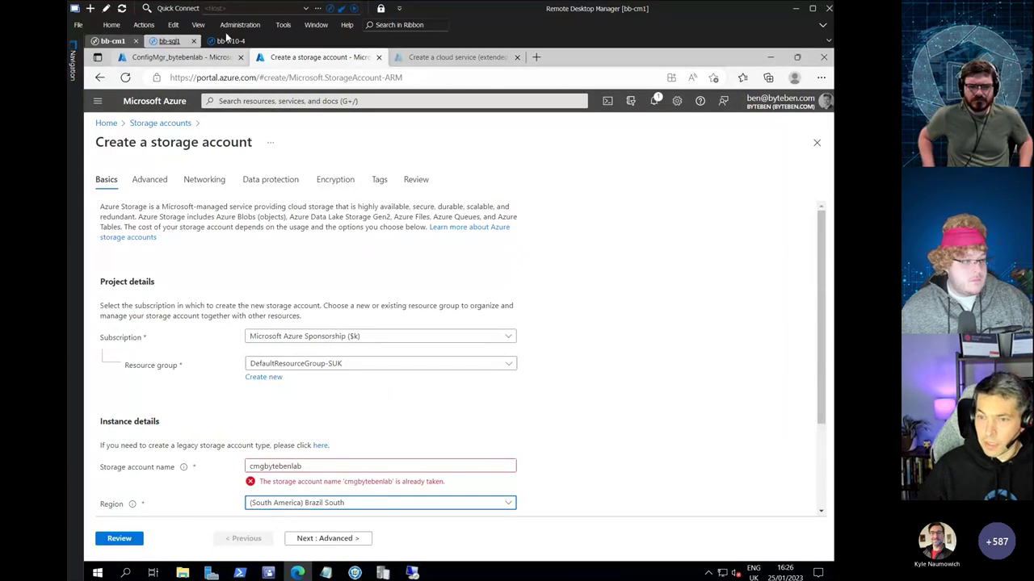
Find the resource groups in the Azure portal and open the rg-cmg-byteben group
click(770, 57)
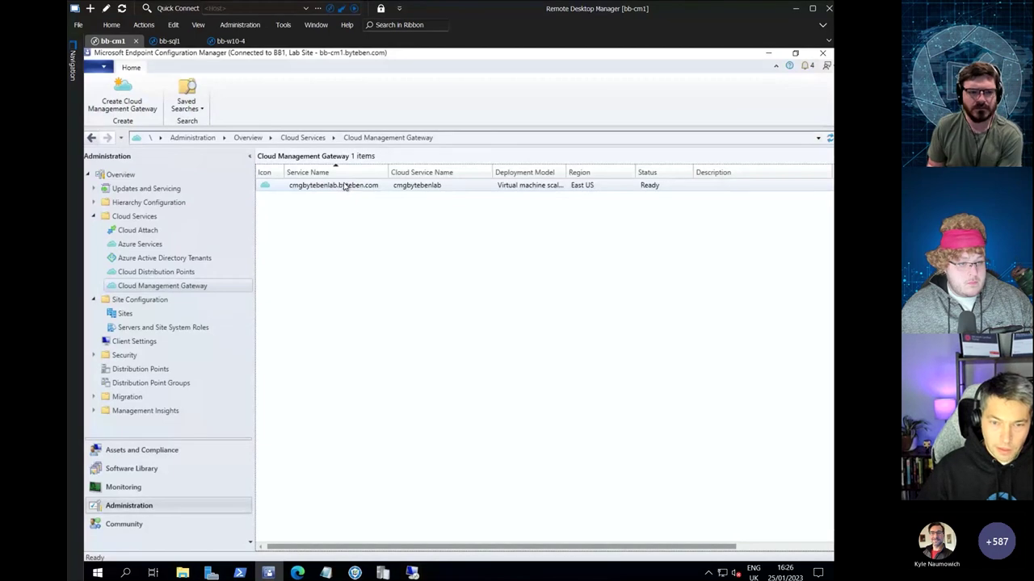
click(295, 573)
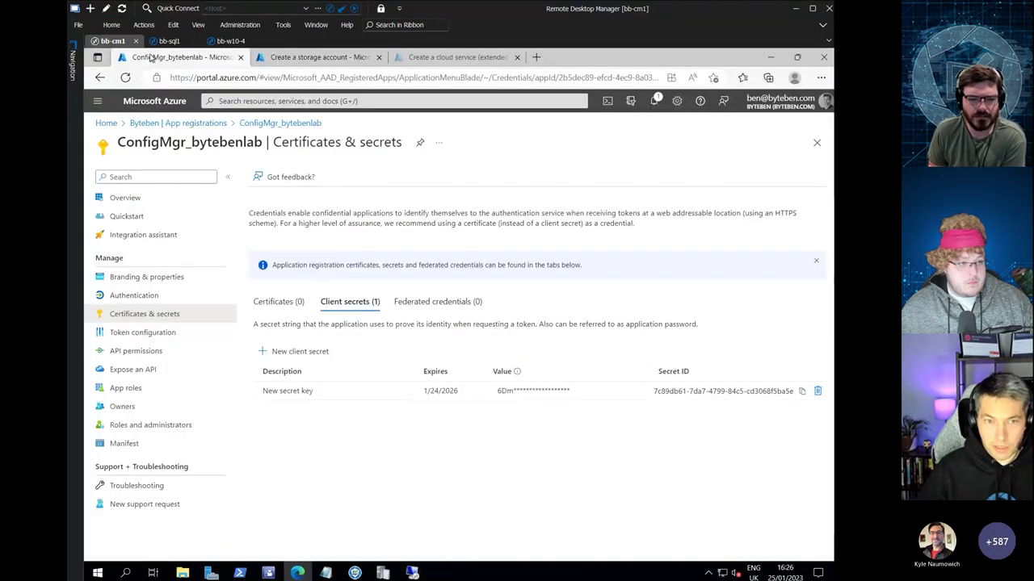
click(177, 125)
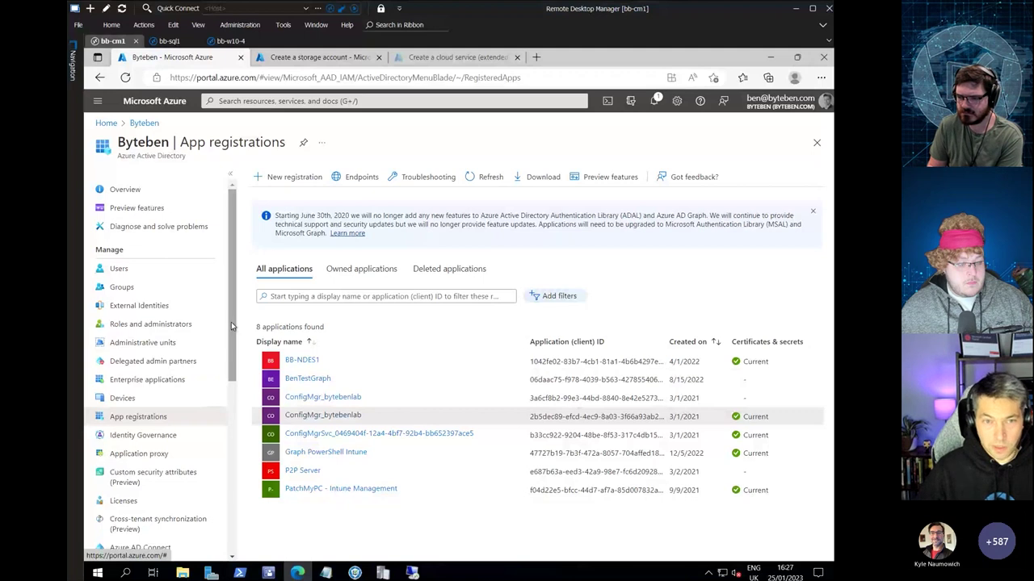
click(254, 98)
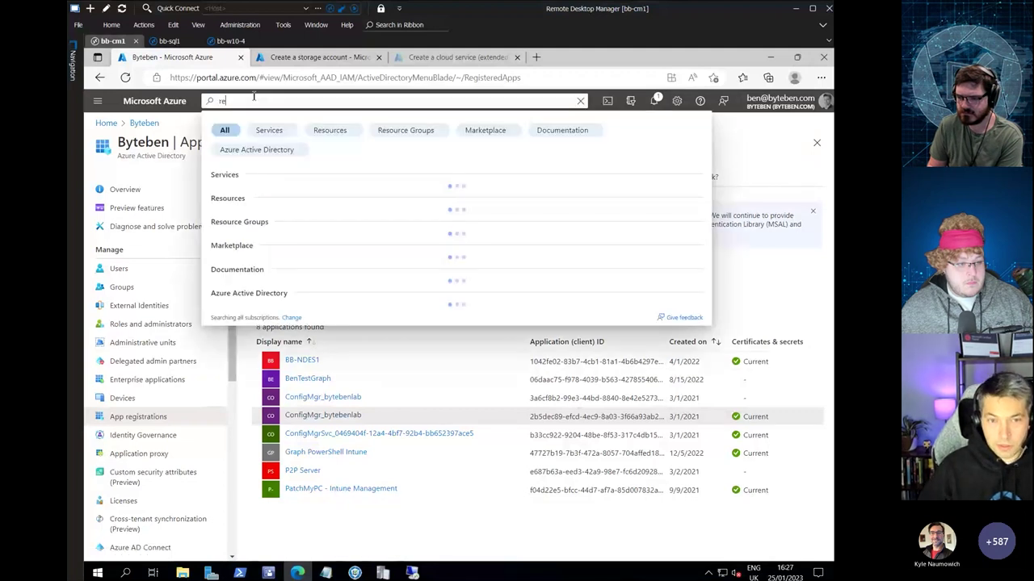
text(re)
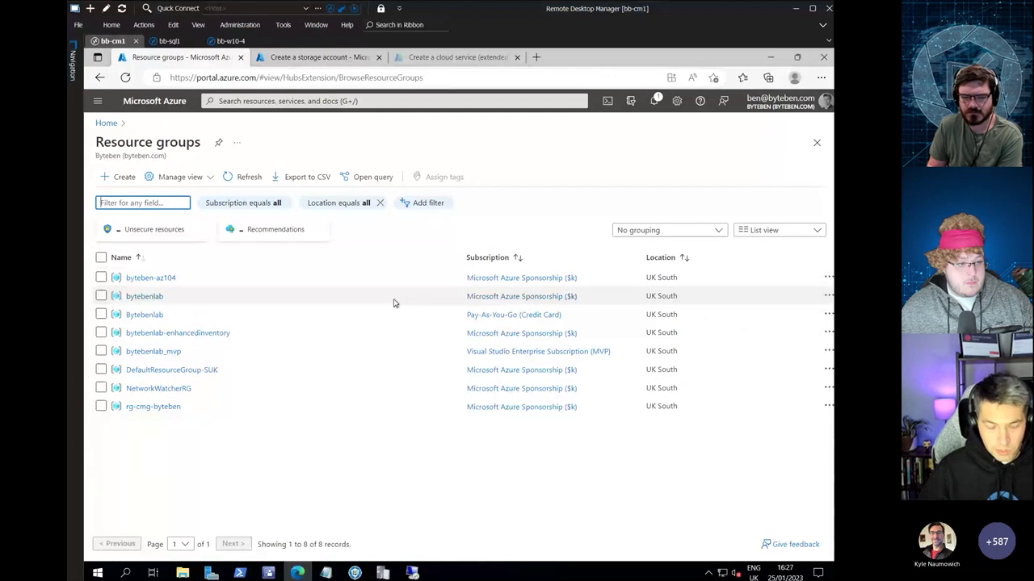
click(151, 413)
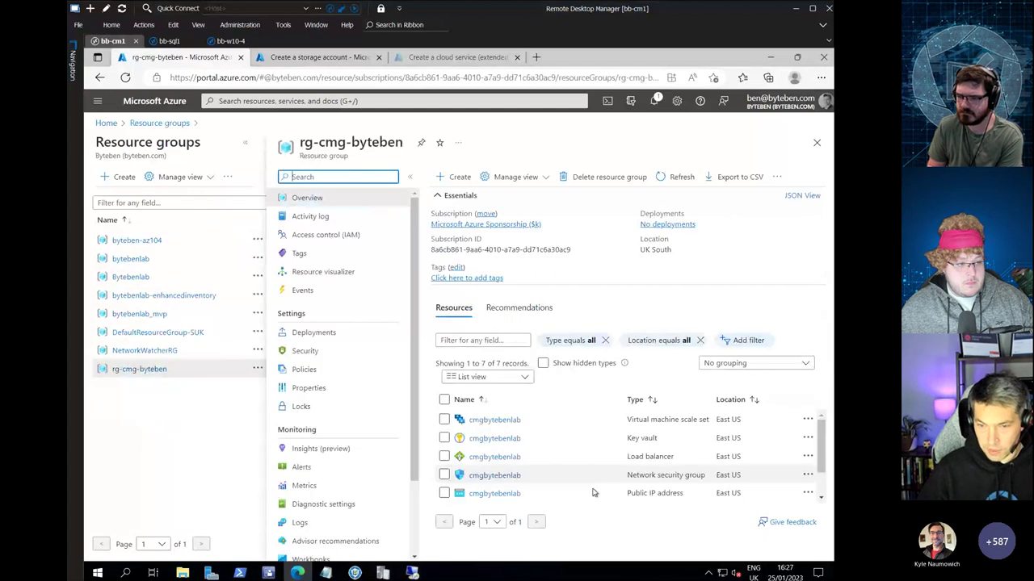
Examine the resources in rg-cmg-byteben, marking the scale set, key vault, load balancer and network security group with red arrows
text(l)
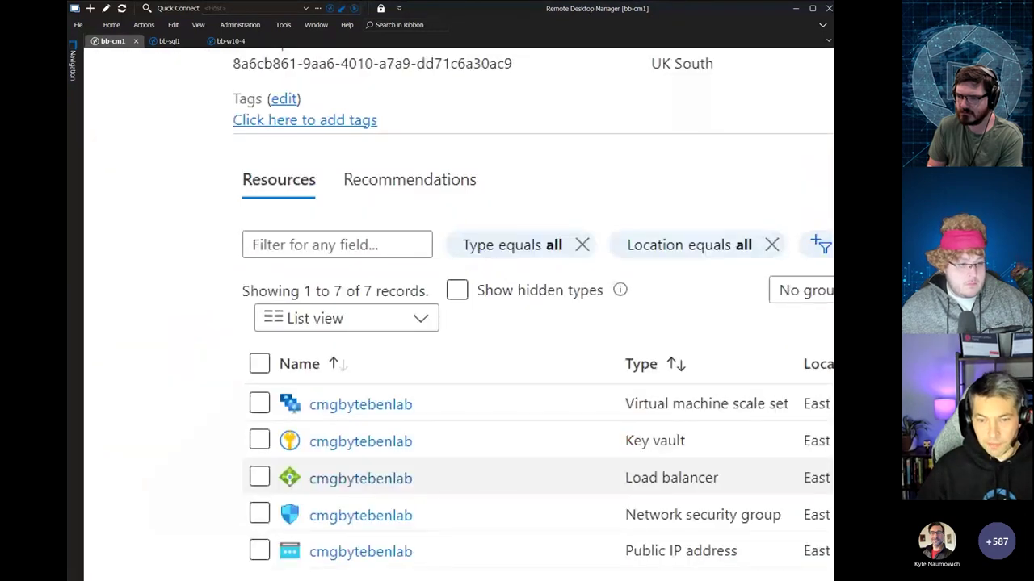
drag(509, 356, 436, 399)
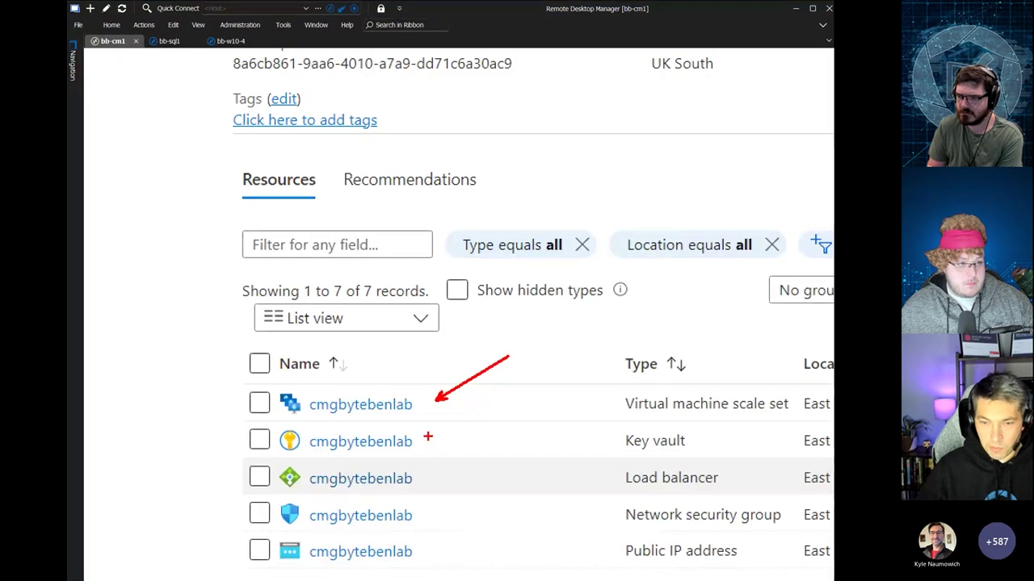
drag(507, 418, 427, 436)
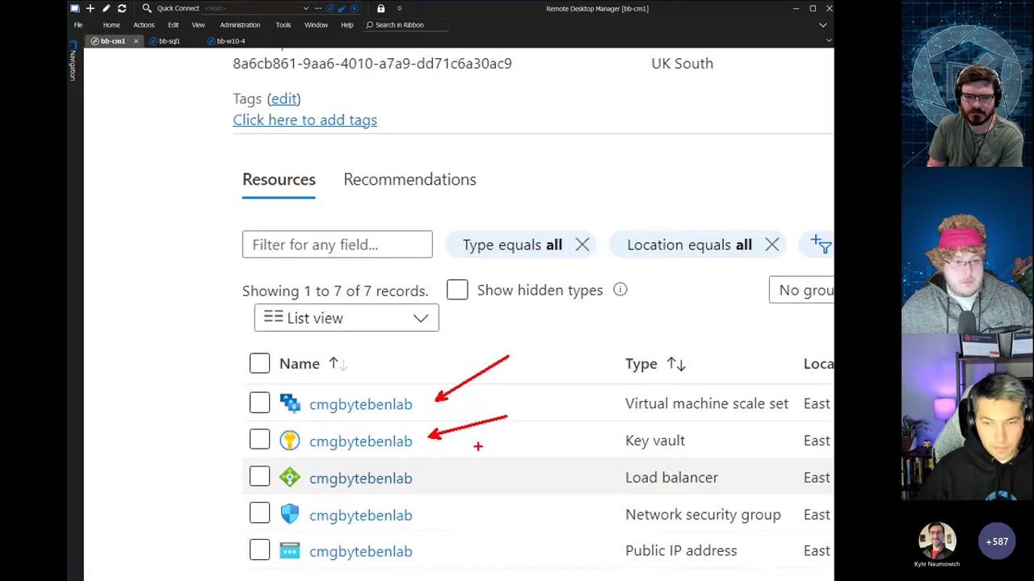
drag(433, 478, 495, 451)
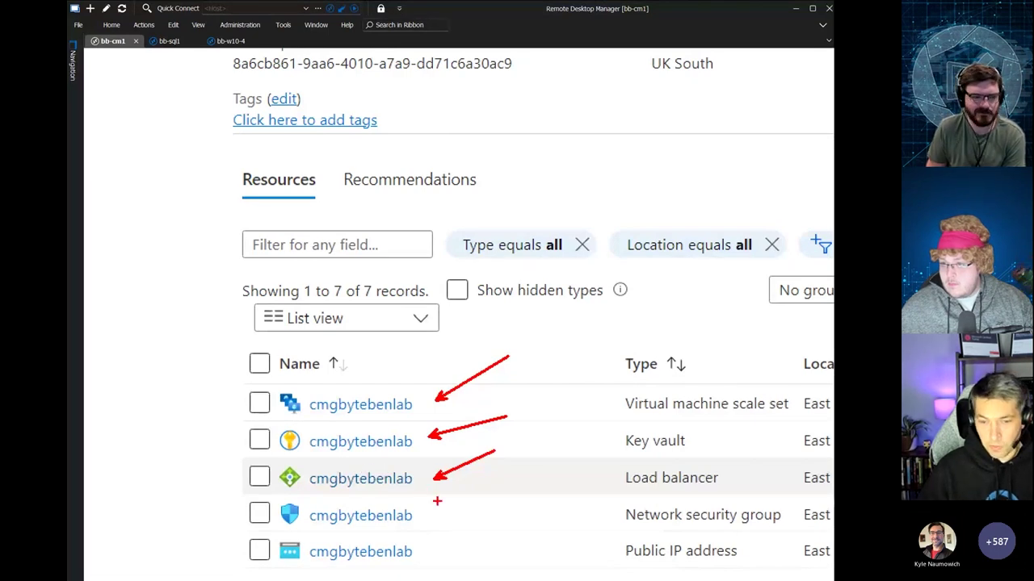
drag(428, 514, 489, 487)
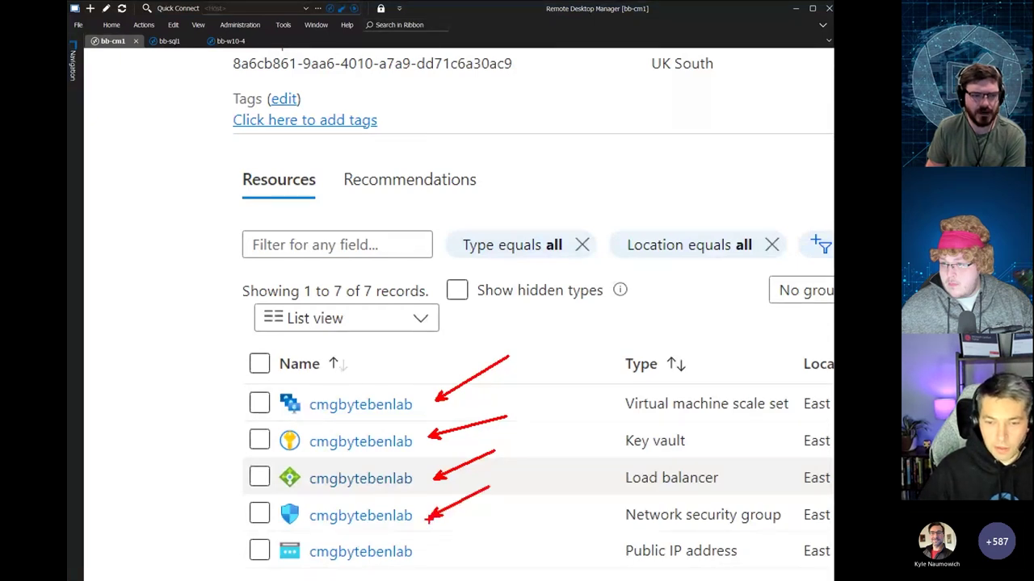
key(Escape)
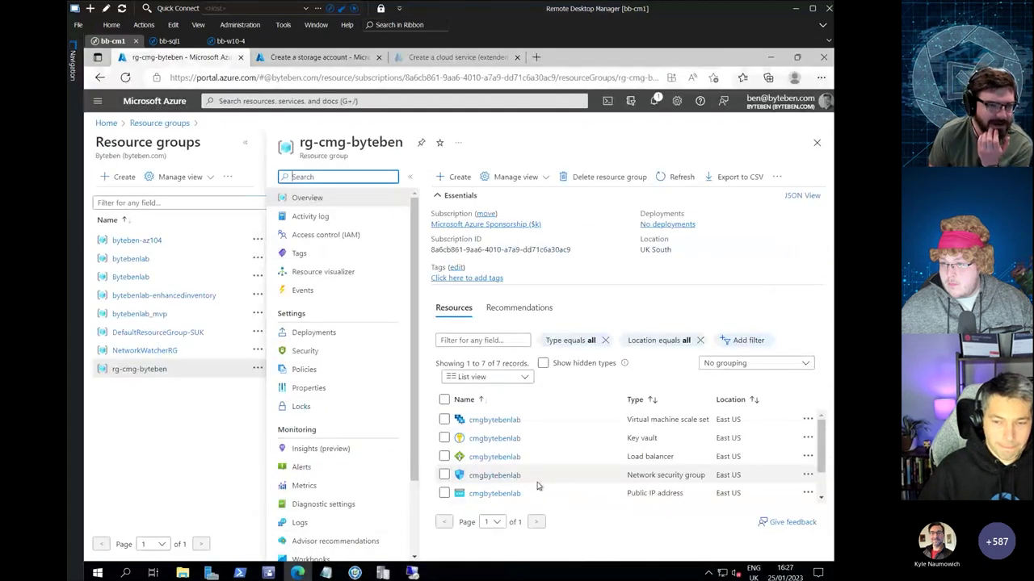
scroll(549, 485, down, 1)
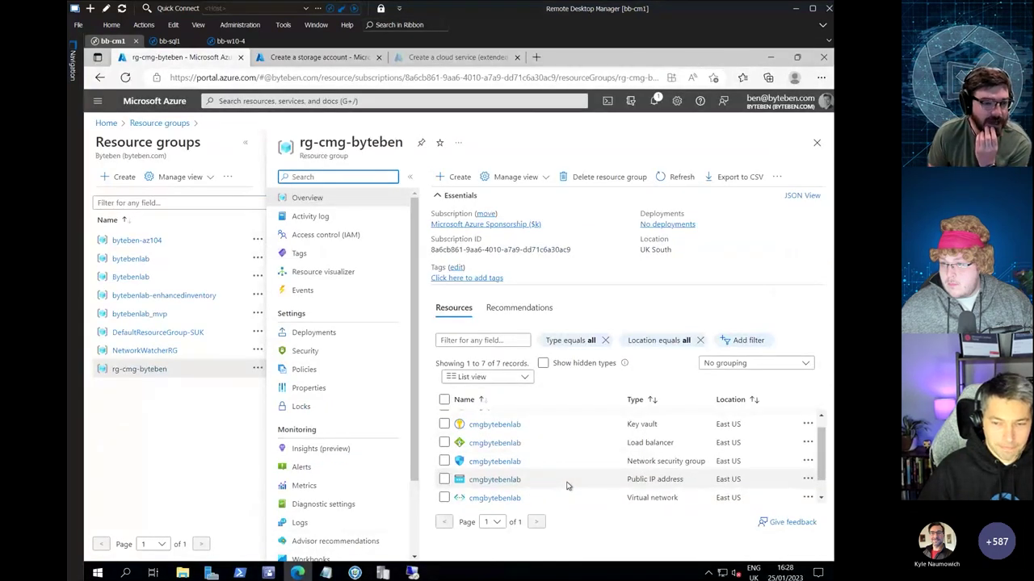
scroll(567, 485, down, 1)
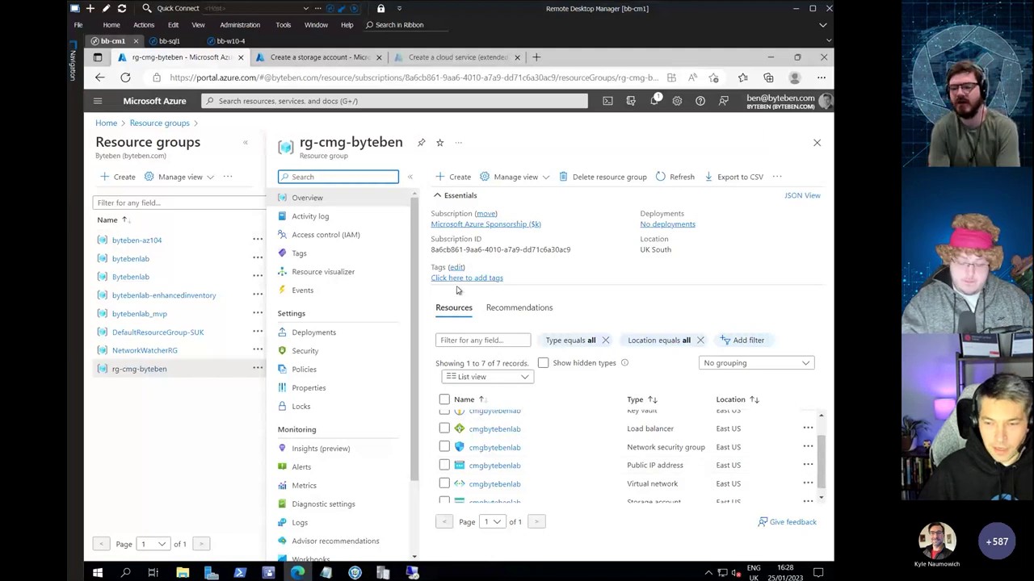
Switch to Configuration Manager, open the Azure Active Directory Tenants and examine the two ConfigMgr_bytebenlab applications
click(269, 573)
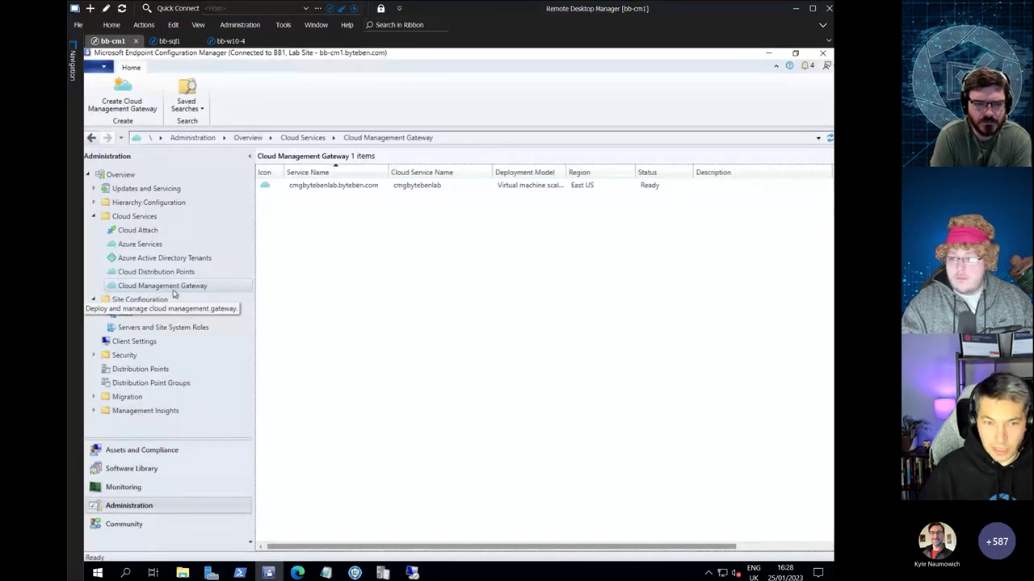
click(149, 258)
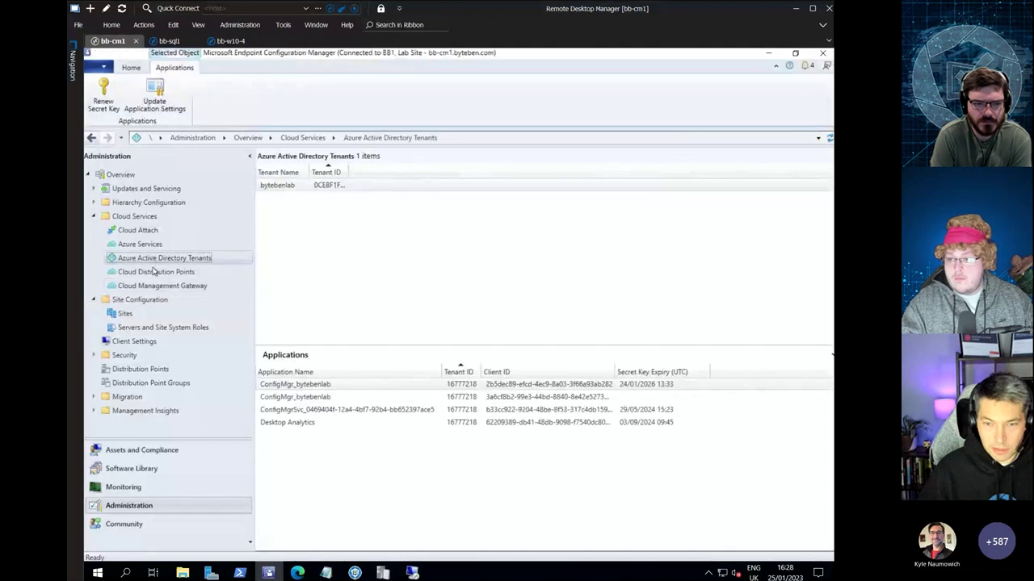
click(321, 407)
key(ctrl+1)
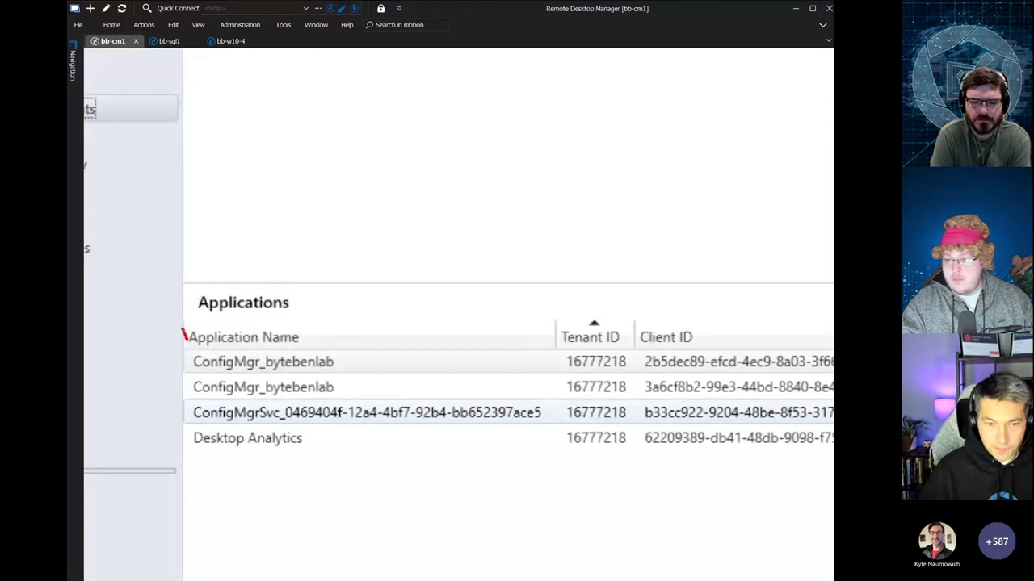
drag(184, 335, 185, 397)
key(Escape)
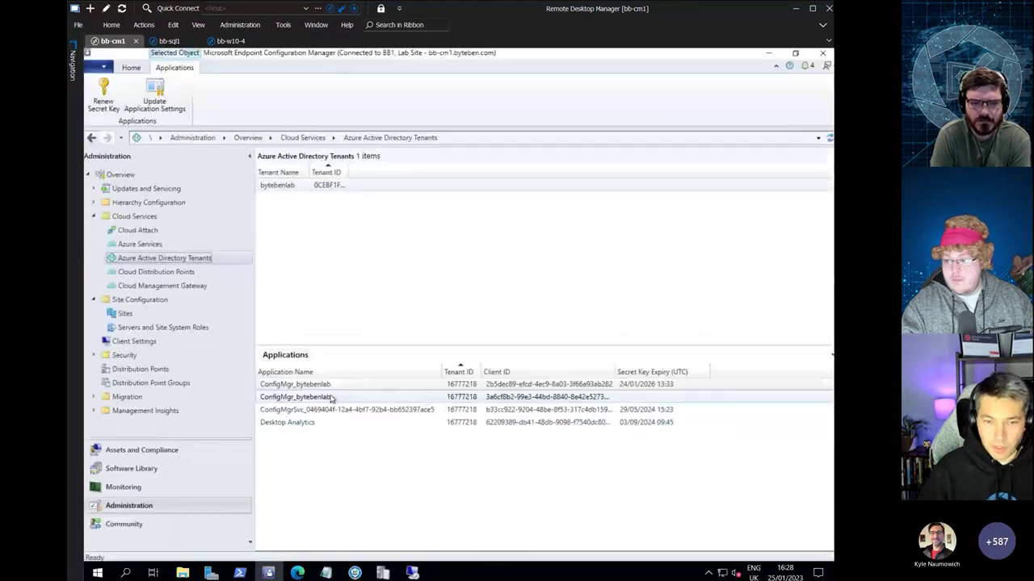
click(317, 385)
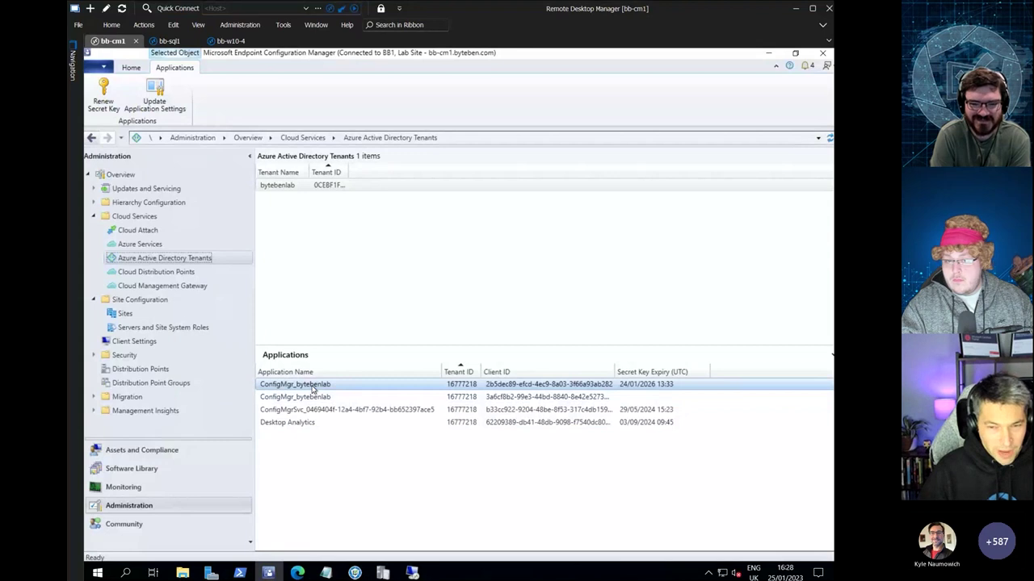
click(330, 397)
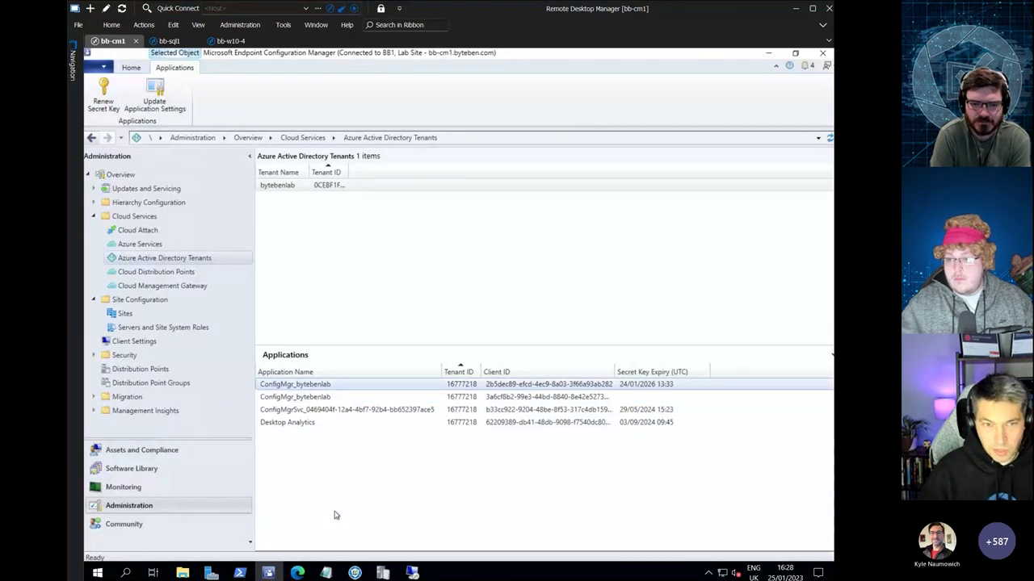
Switch to the Azure portal, find Azure Active Directory and list all applications in its app registrations
click(297, 572)
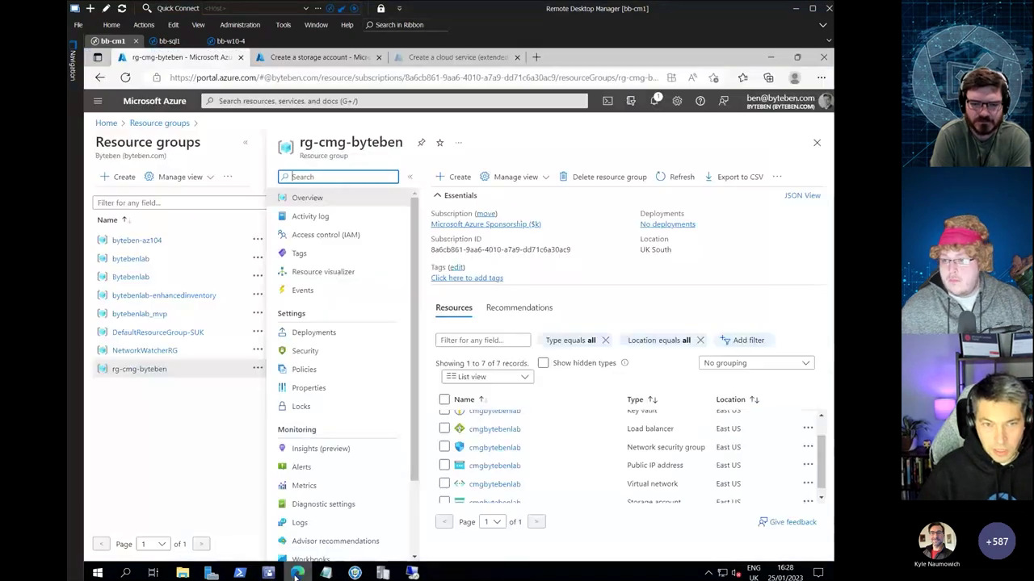
click(350, 100)
text(azure ad)
click(305, 200)
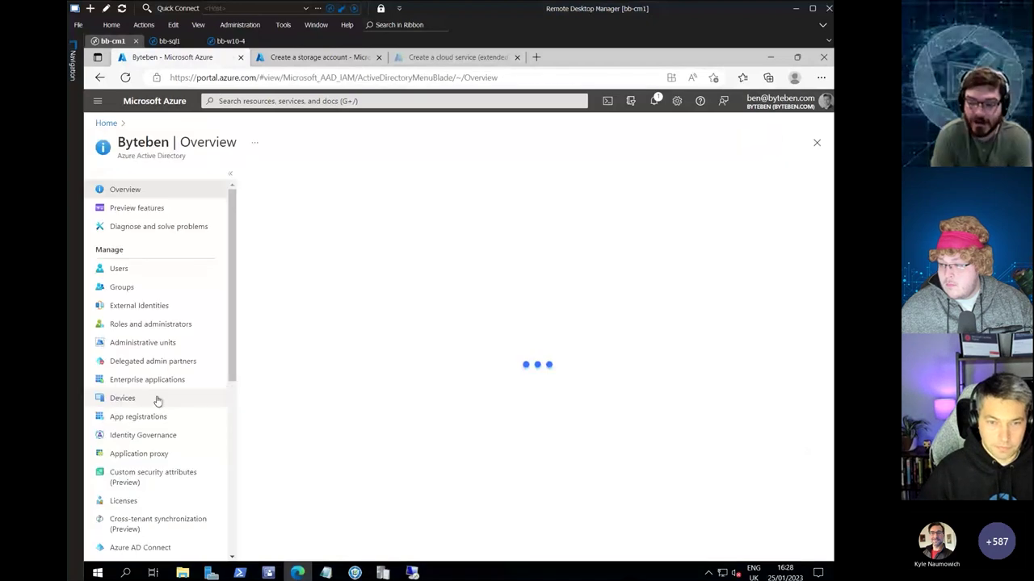
click(138, 416)
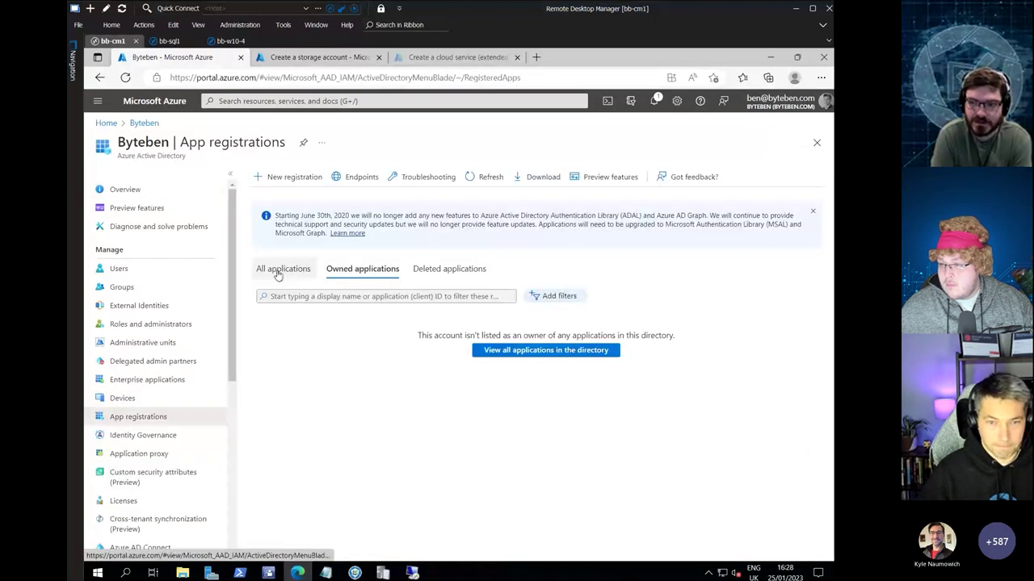
click(278, 271)
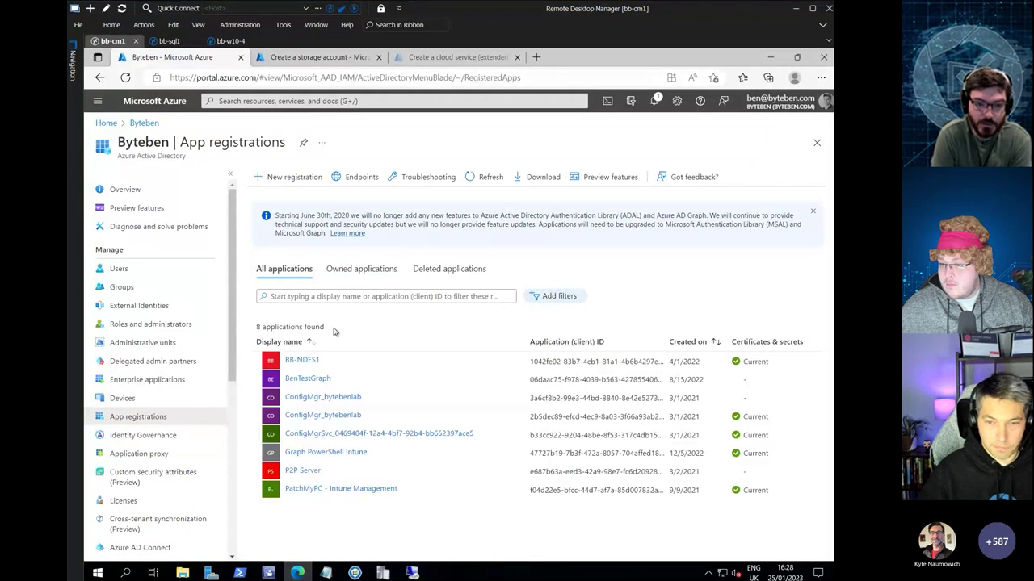
Open the client secrets of the second ConfigMgr_bytebenlab registration and mark the secret's expiry date with a red arrow
click(352, 417)
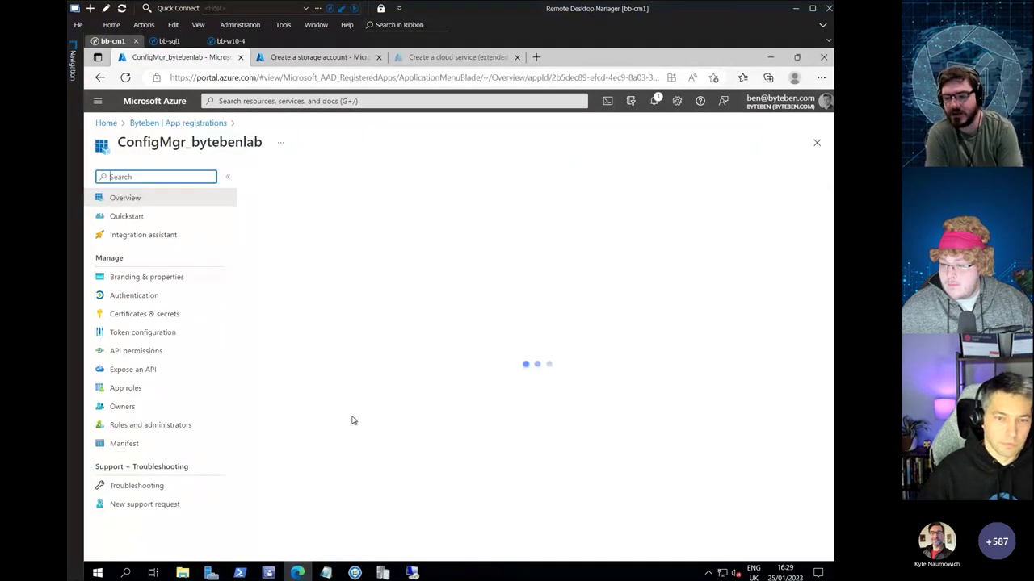
click(153, 313)
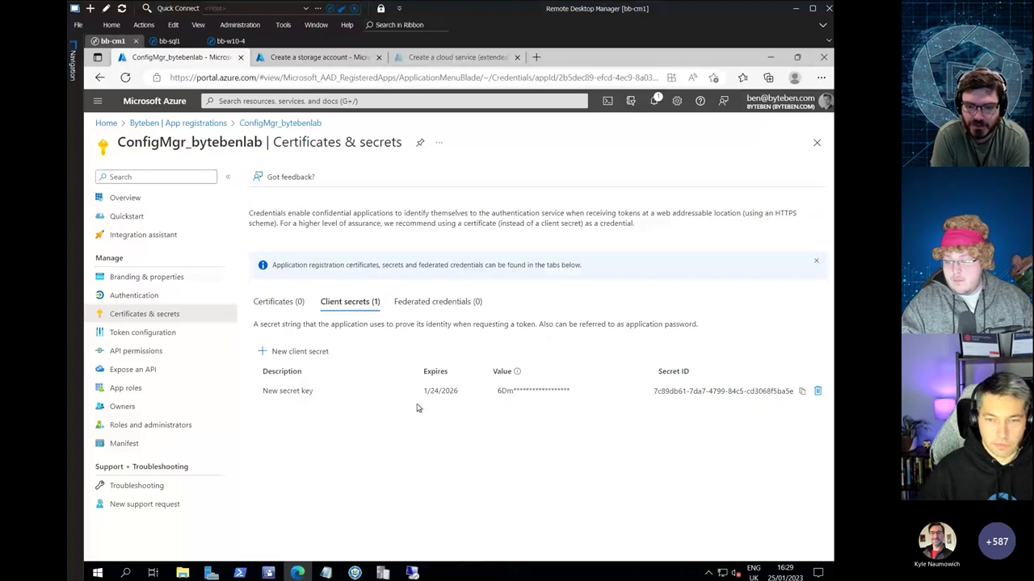
key(ctrl+1)
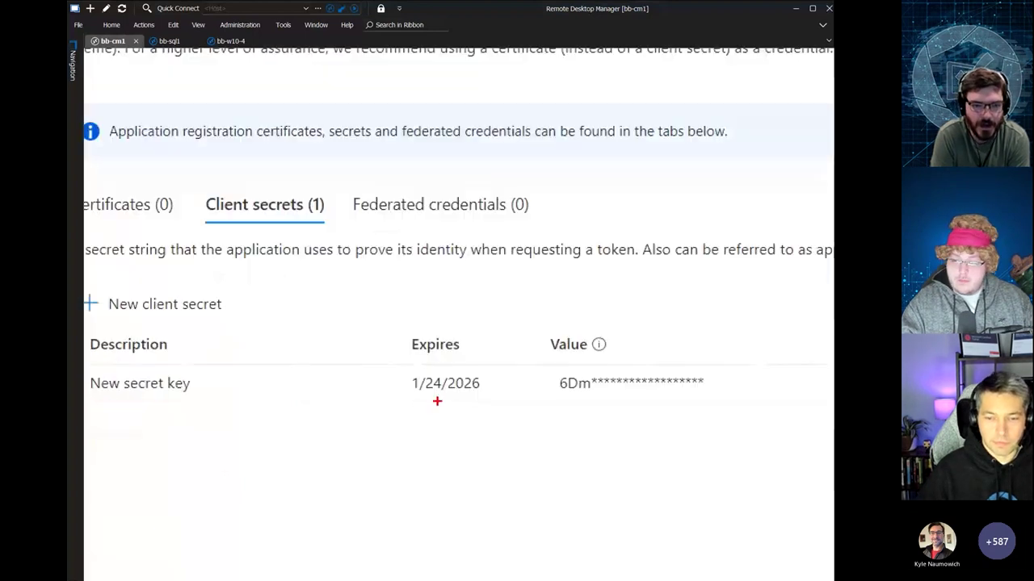
drag(437, 402, 443, 440)
scroll(339, 279, down, 3)
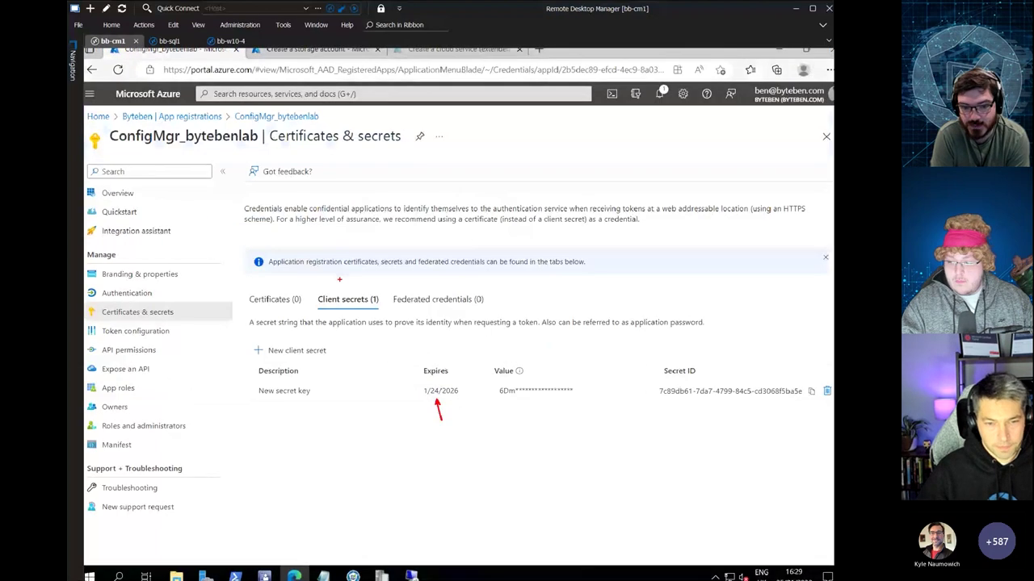
key(Escape)
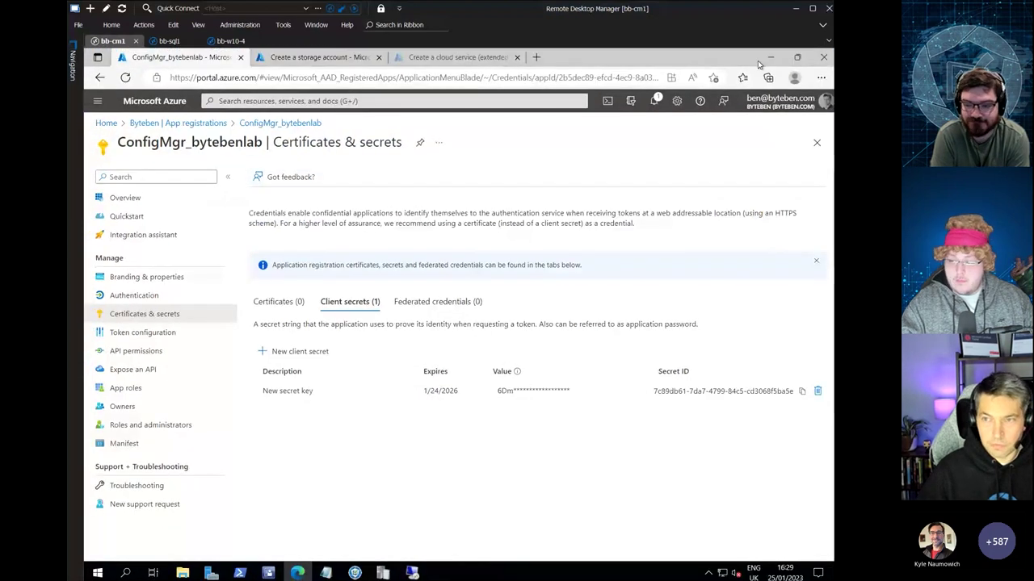
Return to Configuration Manager and examine the Renew Secret Key option for the first ConfigMgr_bytebenlab application, without renewing the key
key(alt+Tab)
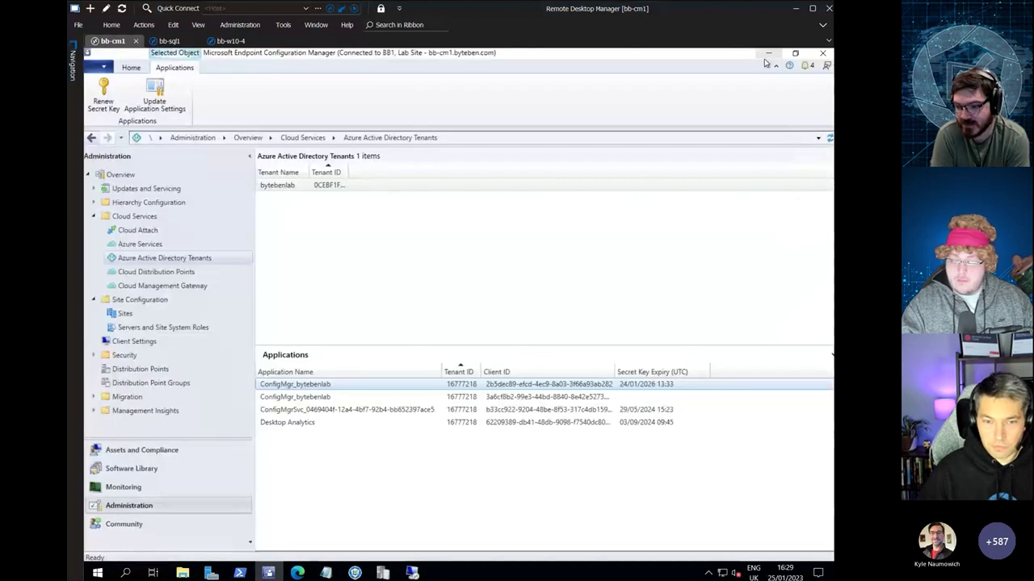
click(320, 387)
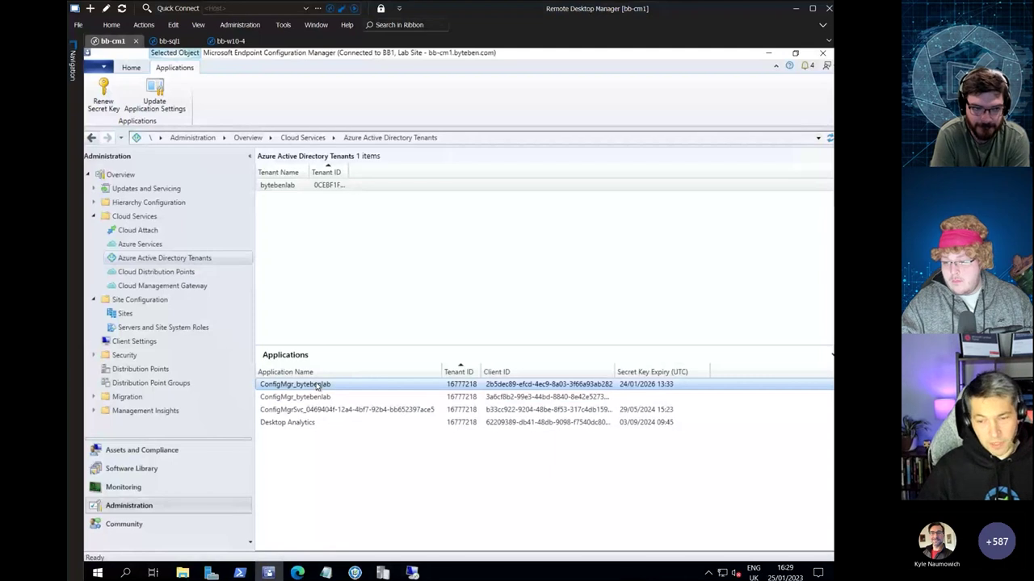
right_click(317, 386)
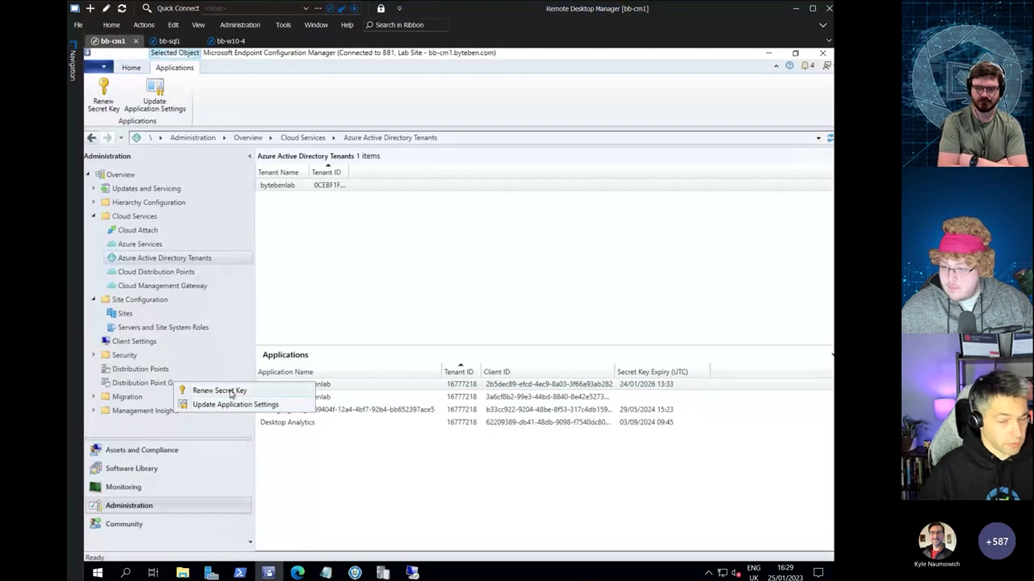
click(293, 393)
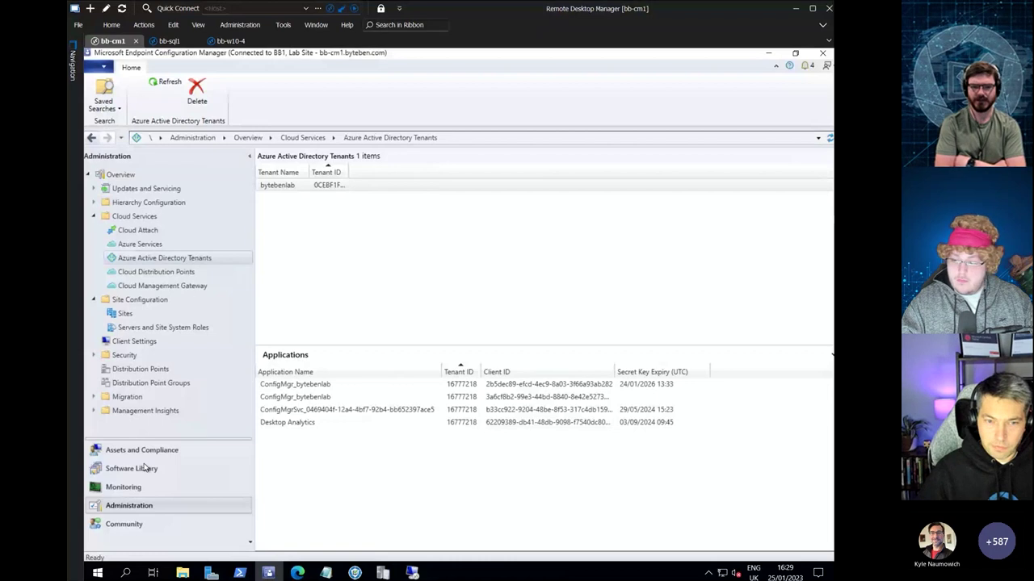
Open the properties of the cmgbytebenlab.byteben.com cloud management gateway and mark VM Size in its settings with a red arrow
click(162, 286)
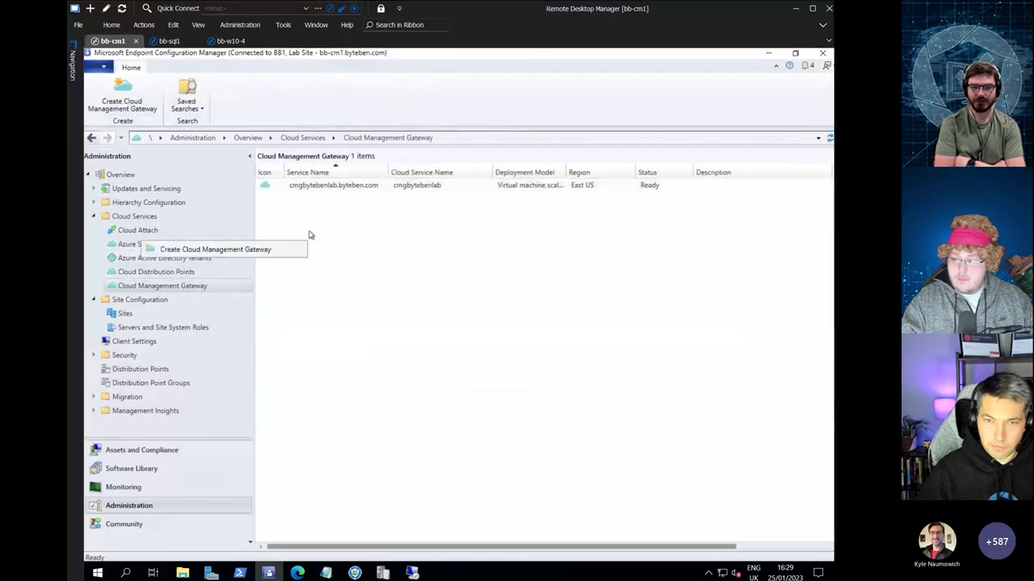
right_click(307, 189)
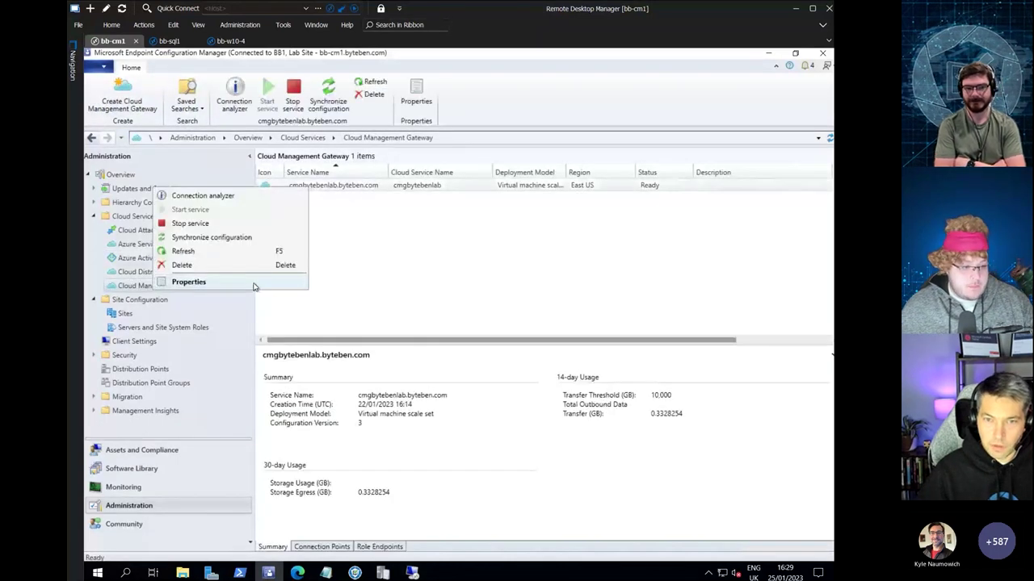
click(254, 286)
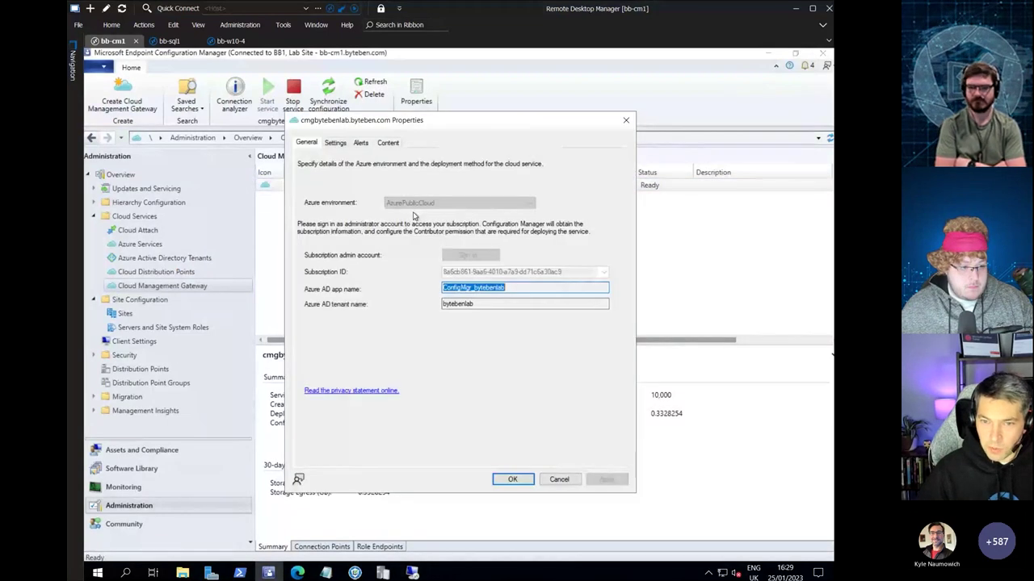
key(ctrl+Tab)
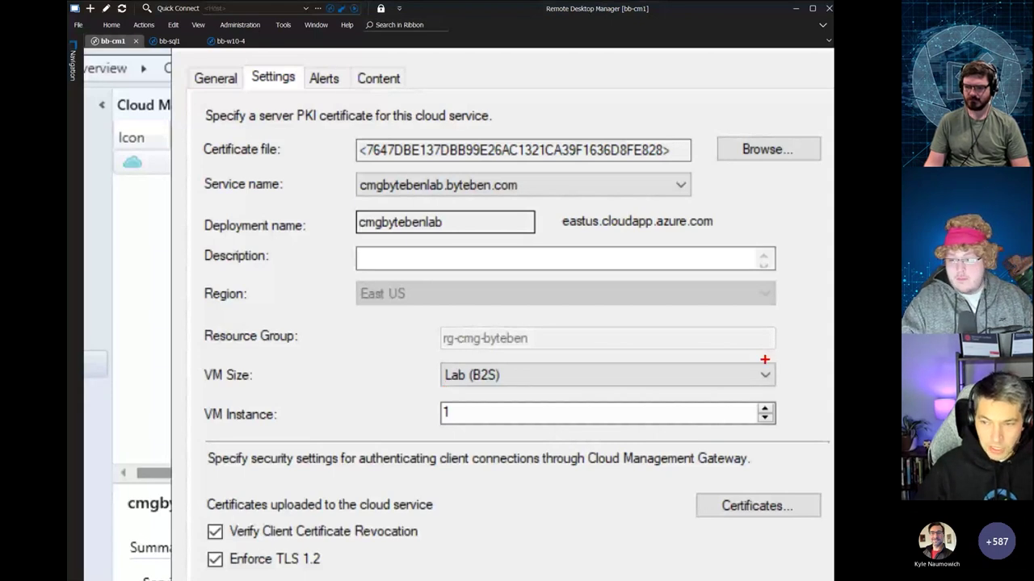
drag(764, 359, 794, 298)
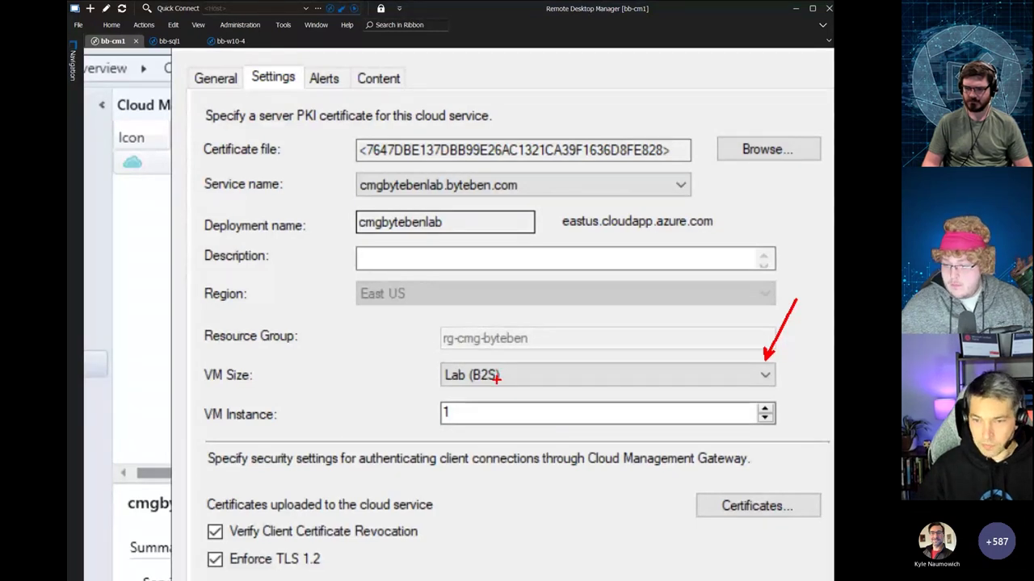
key(Escape)
Try the Standard (A2_V2) and Large (A4_V2) VM sizes for the cloud management gateway
click(545, 292)
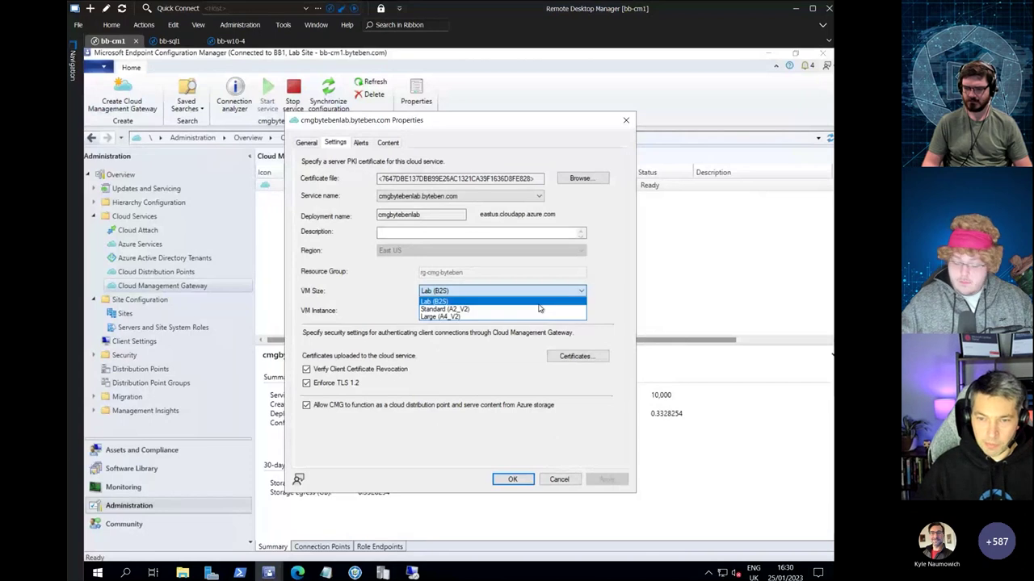
click(537, 308)
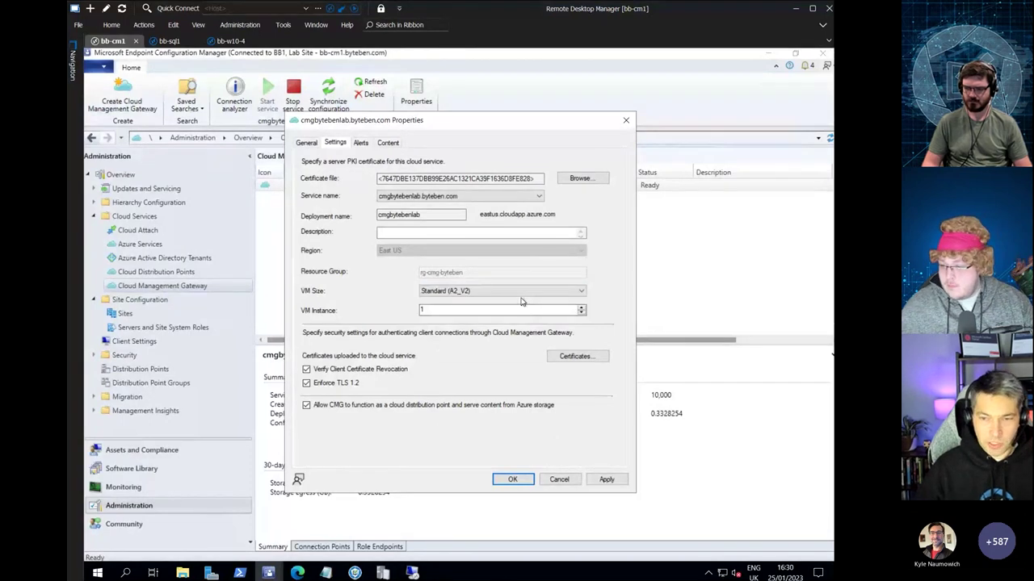
key(ctrl+1)
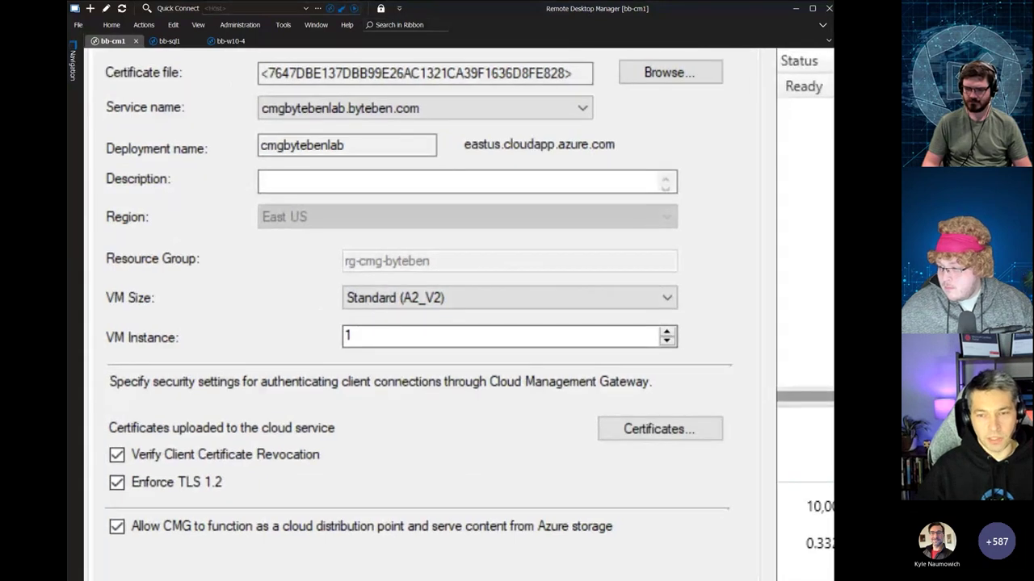
key(Escape)
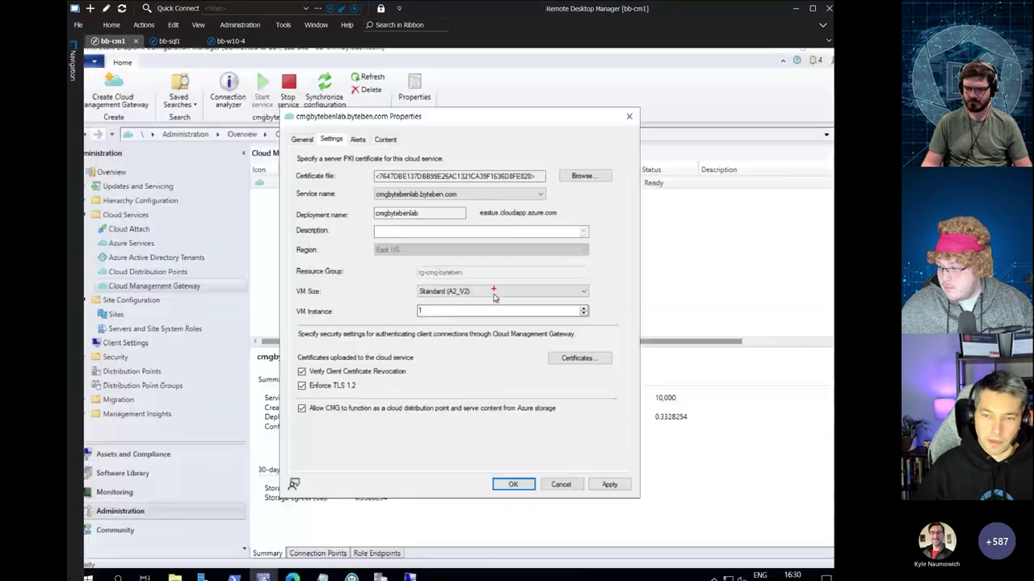
click(494, 294)
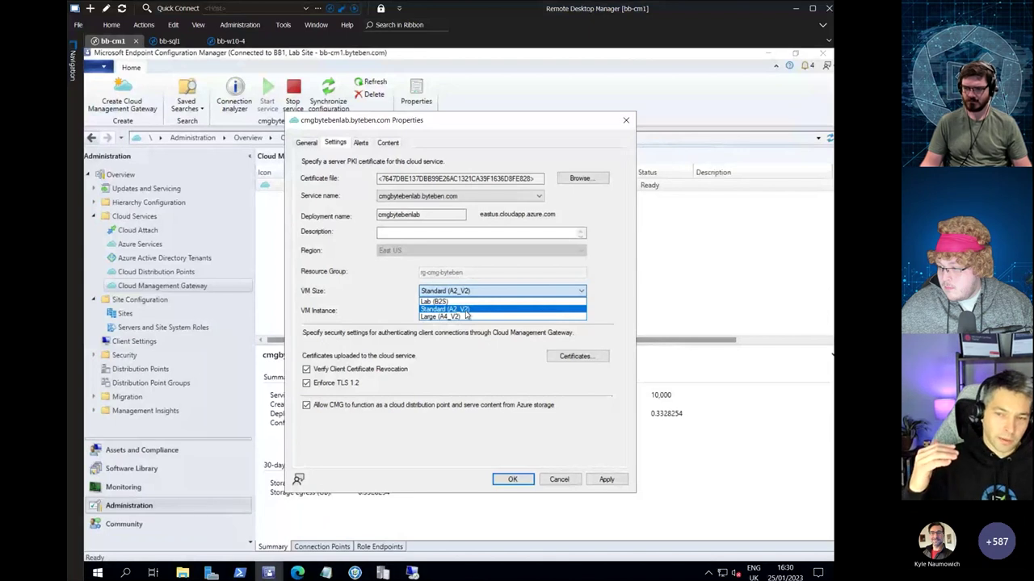
click(466, 316)
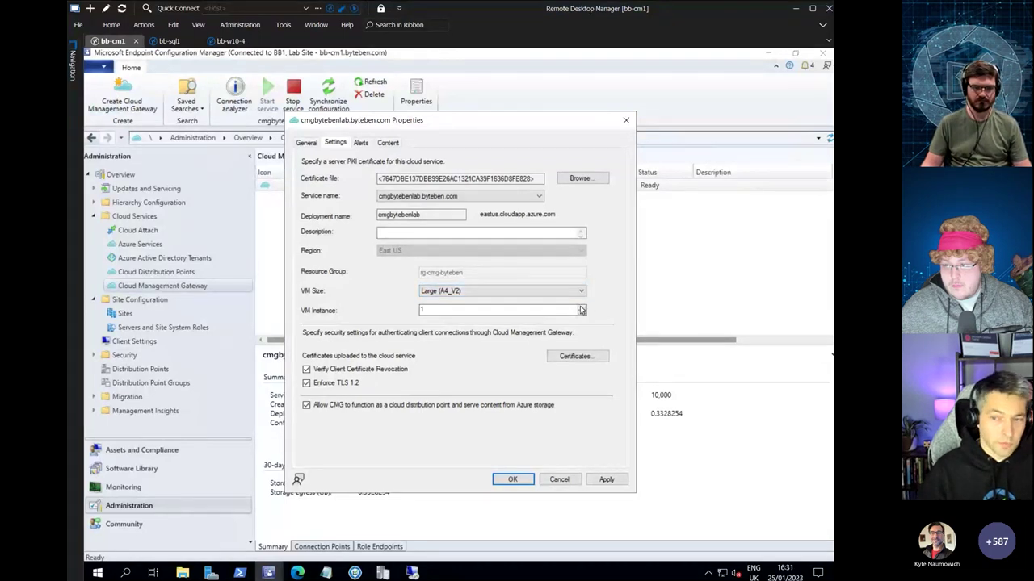
Try raising the gateway's VM instance count to 4 and lowering it to 2
click(582, 308)
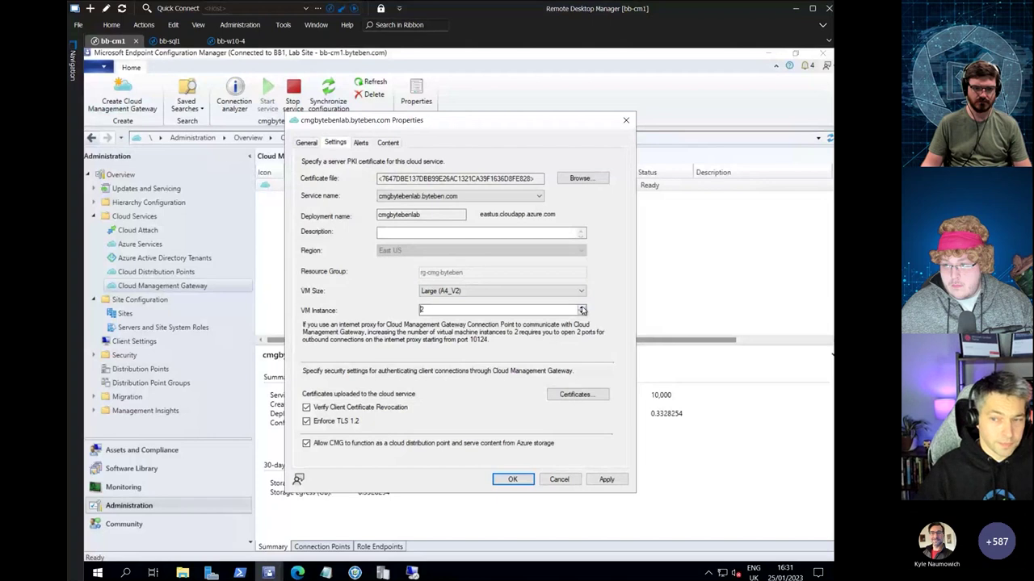
click(582, 308)
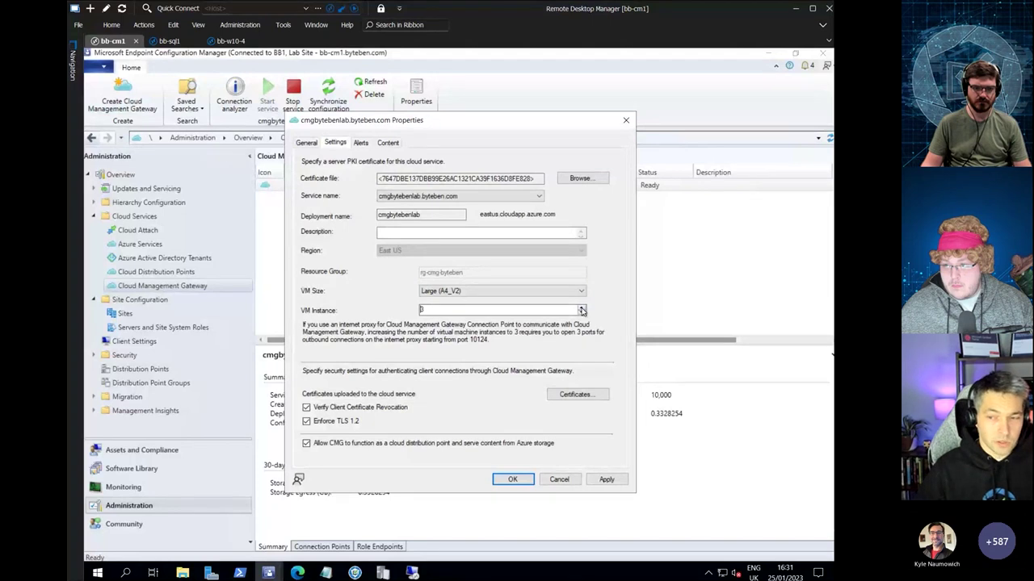
click(582, 308)
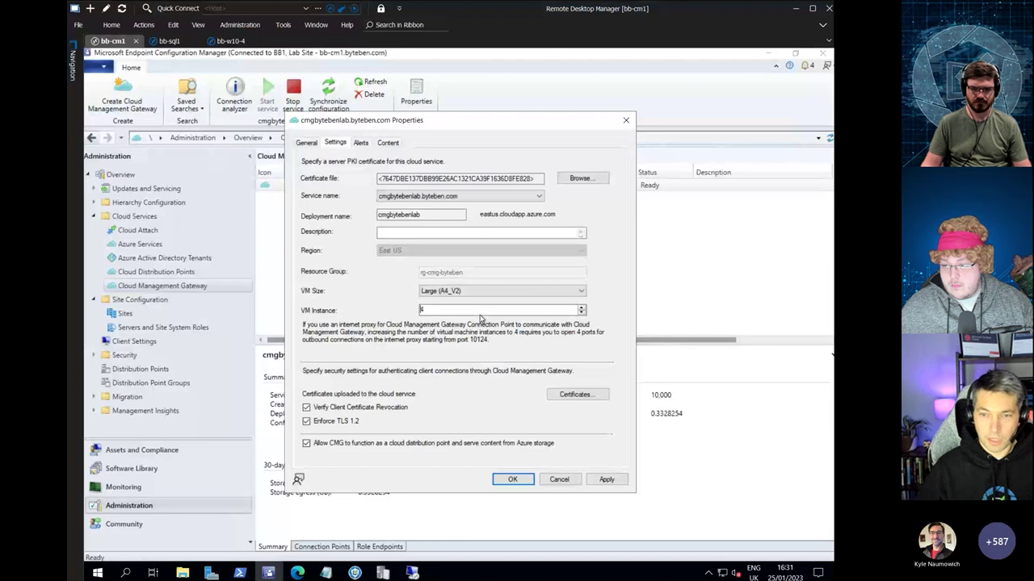
click(582, 312)
click(581, 312)
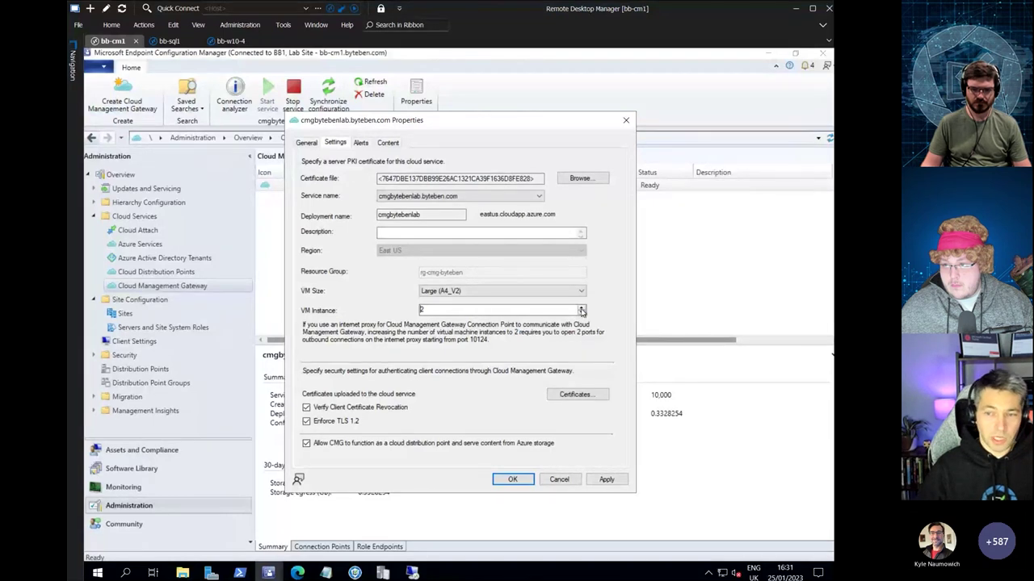
Try the Standard (A2_V2) VM size with 1 instance, and discard the gateway's property changes
click(579, 295)
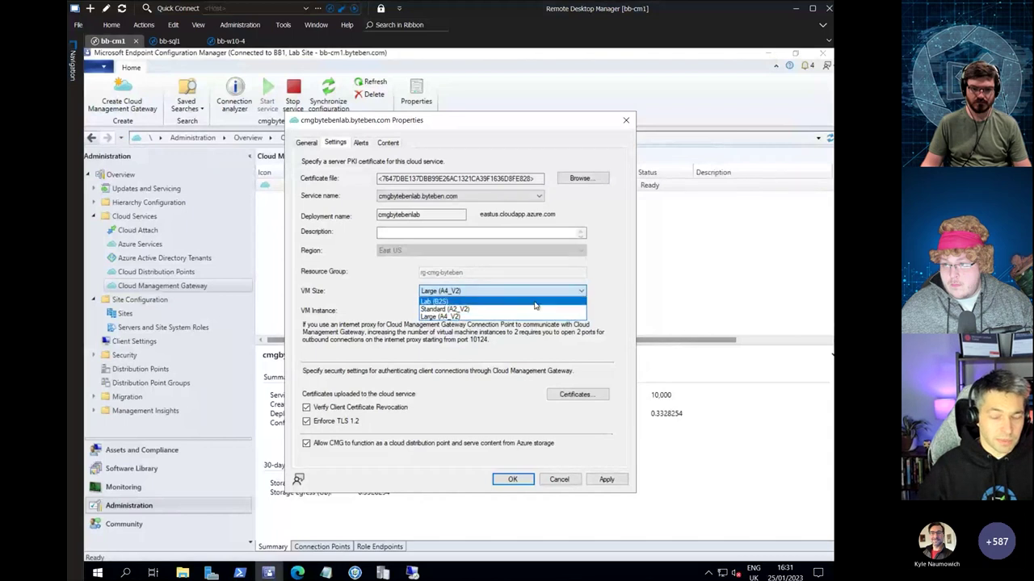
click(469, 309)
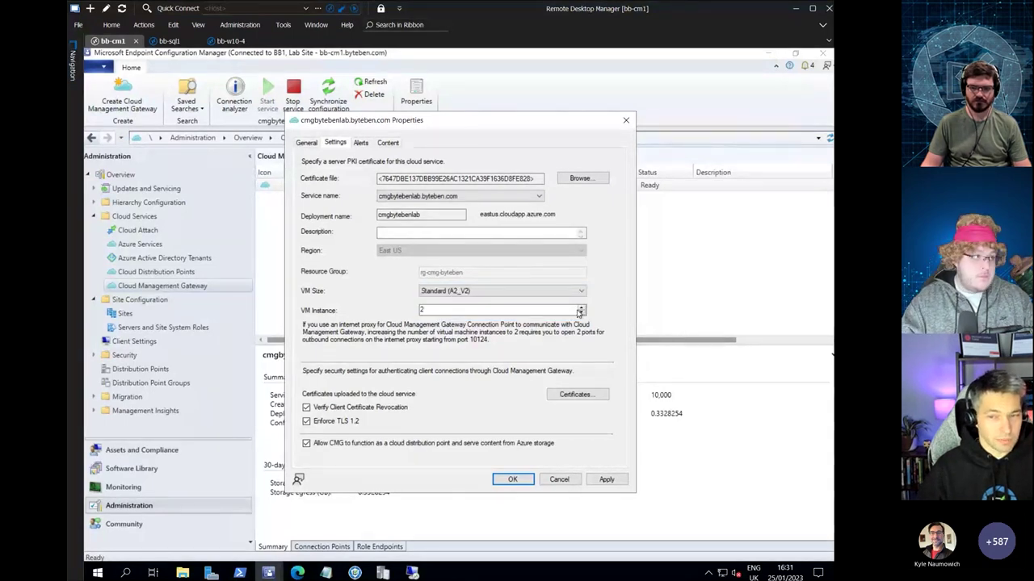
click(580, 313)
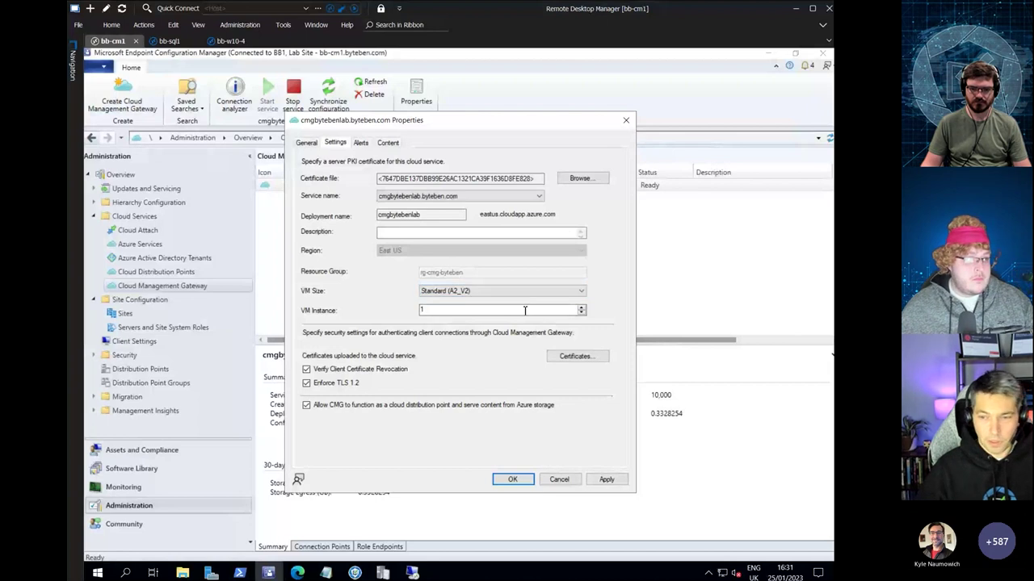
click(558, 481)
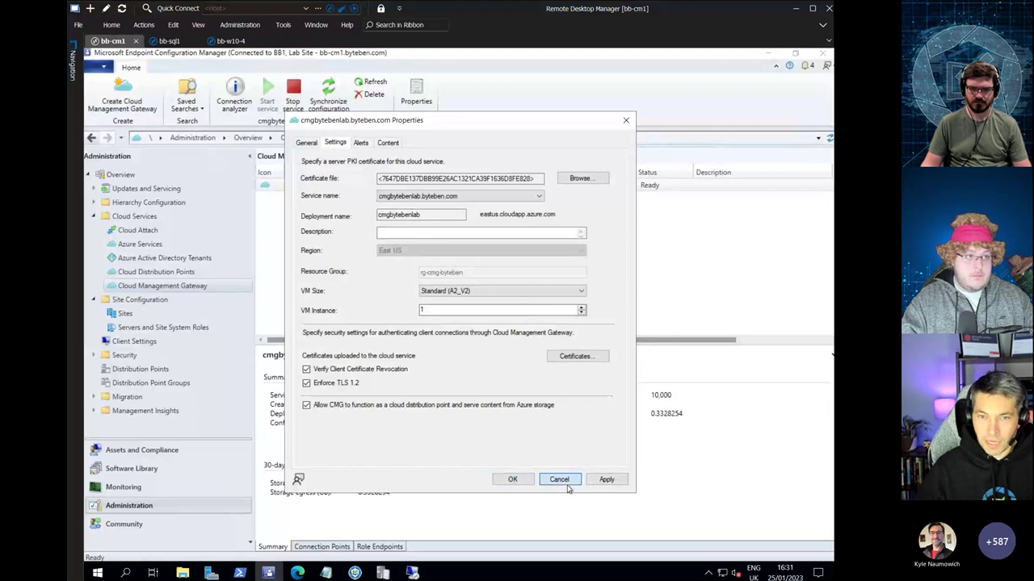
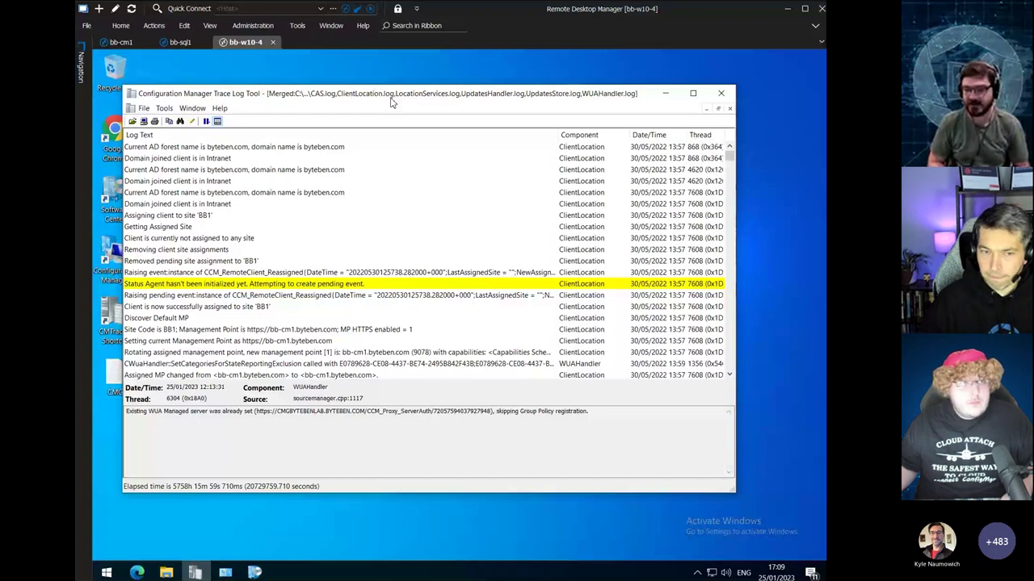
drag(414, 98, 447, 99)
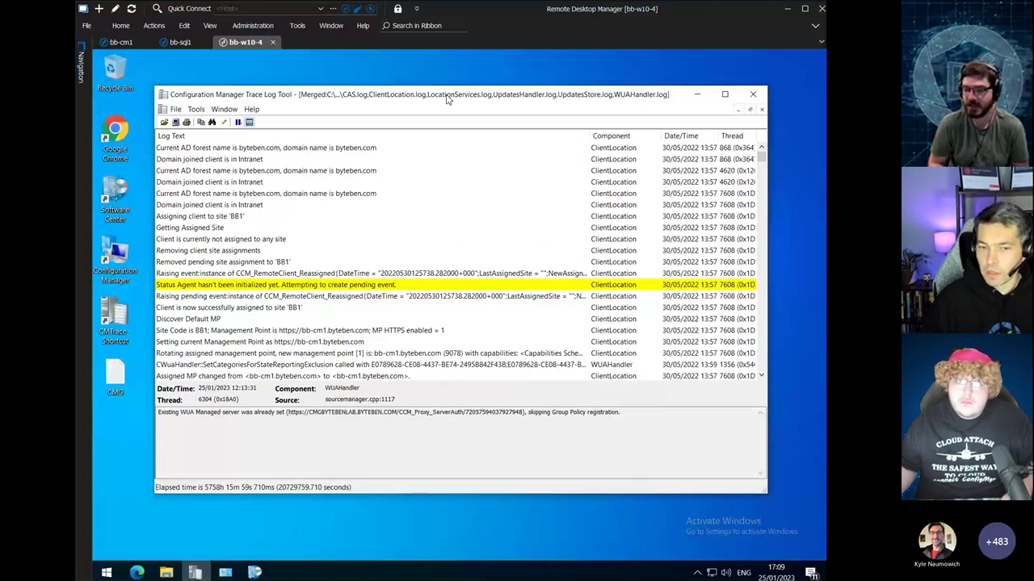
drag(446, 99, 456, 99)
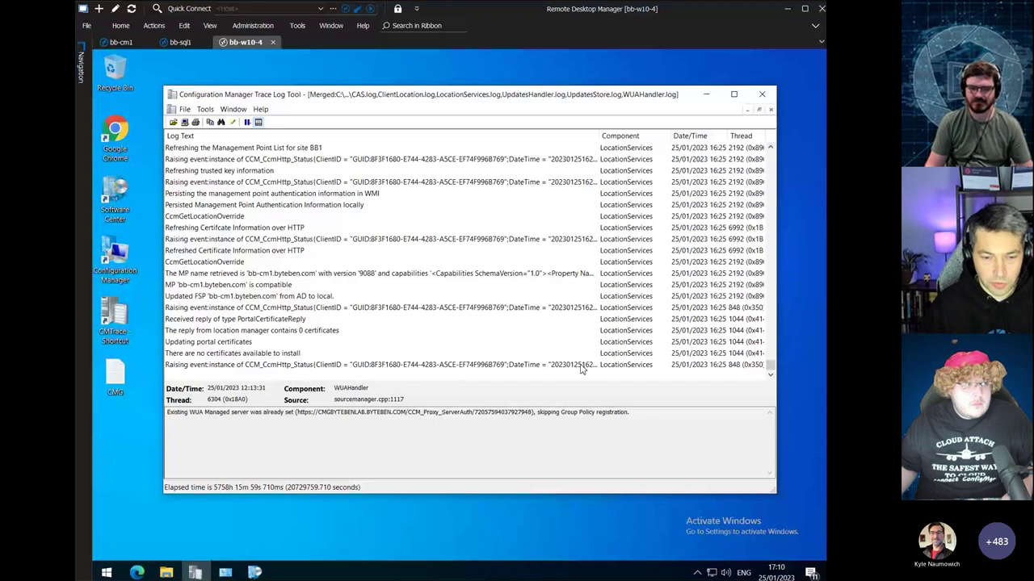
Open the Configuration Manager client properties and widen the Programs and Features window to show each program's size and version
click(581, 365)
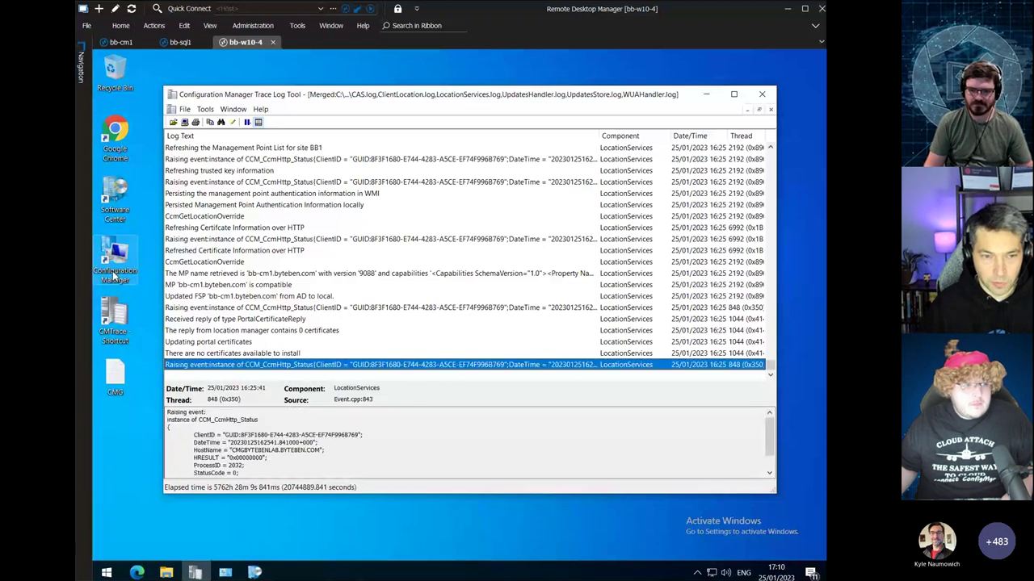
click(116, 274)
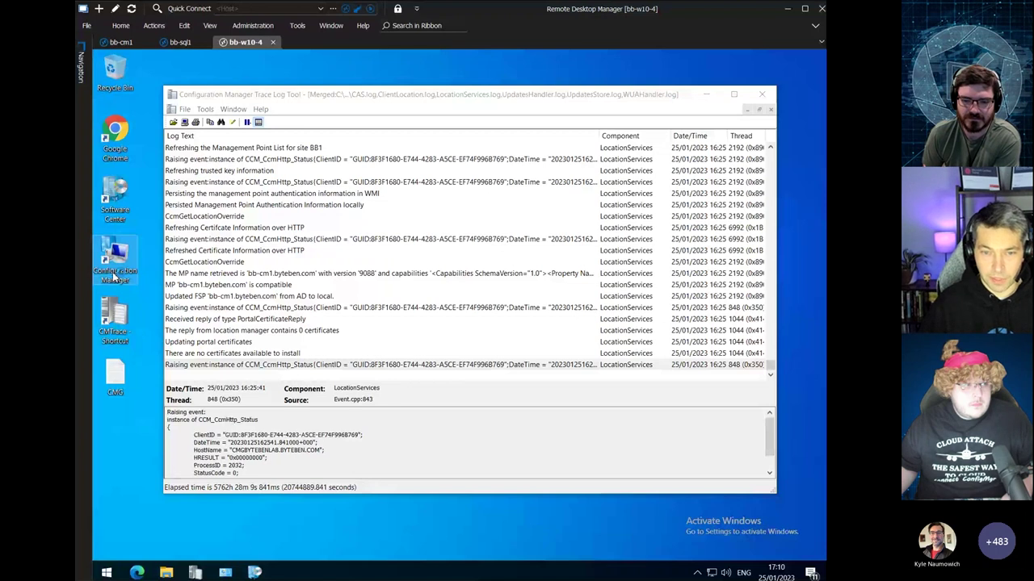
double_click(115, 277)
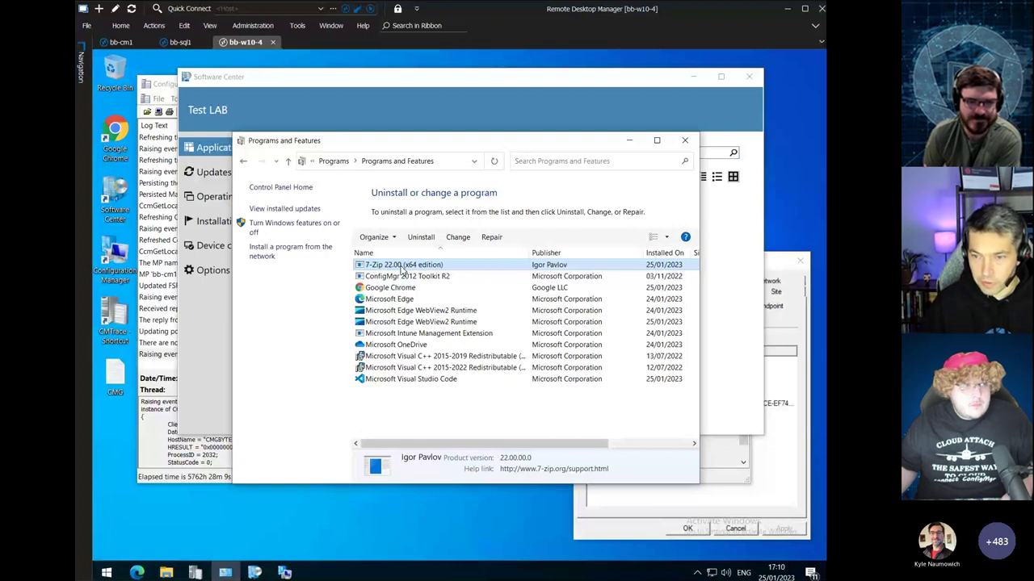
click(693, 378)
drag(700, 378, 795, 328)
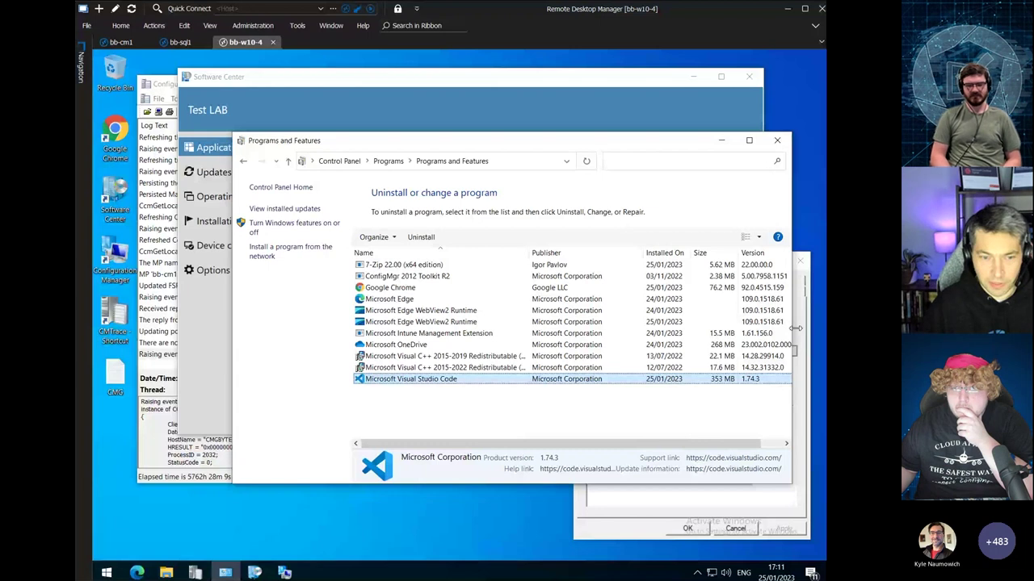
Switch to the bb-cm1 console and show the details of 7-Zip 22.00 (MSI-x64) in the 3rd Party Apps folder
click(121, 41)
click(141, 466)
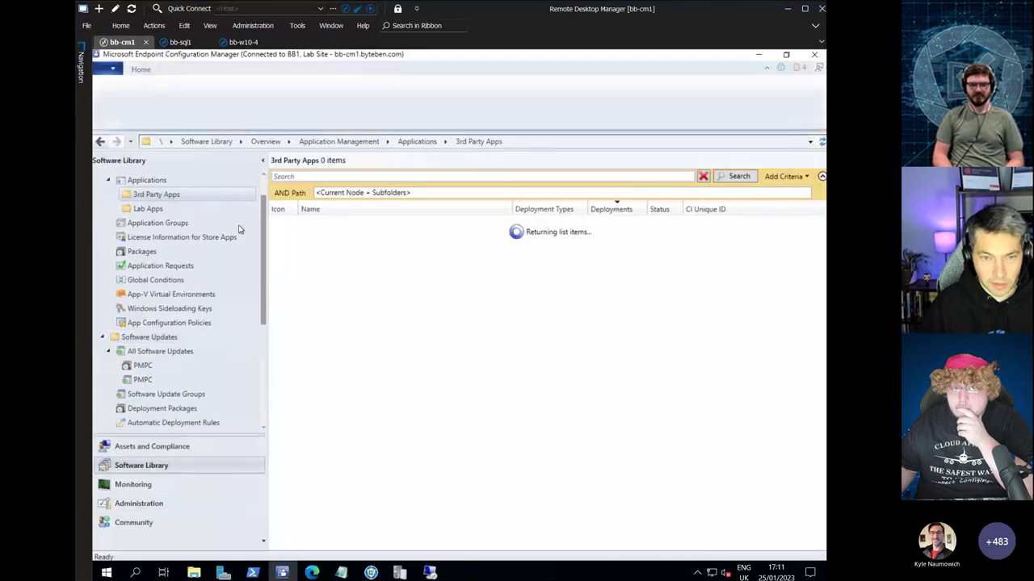
click(335, 223)
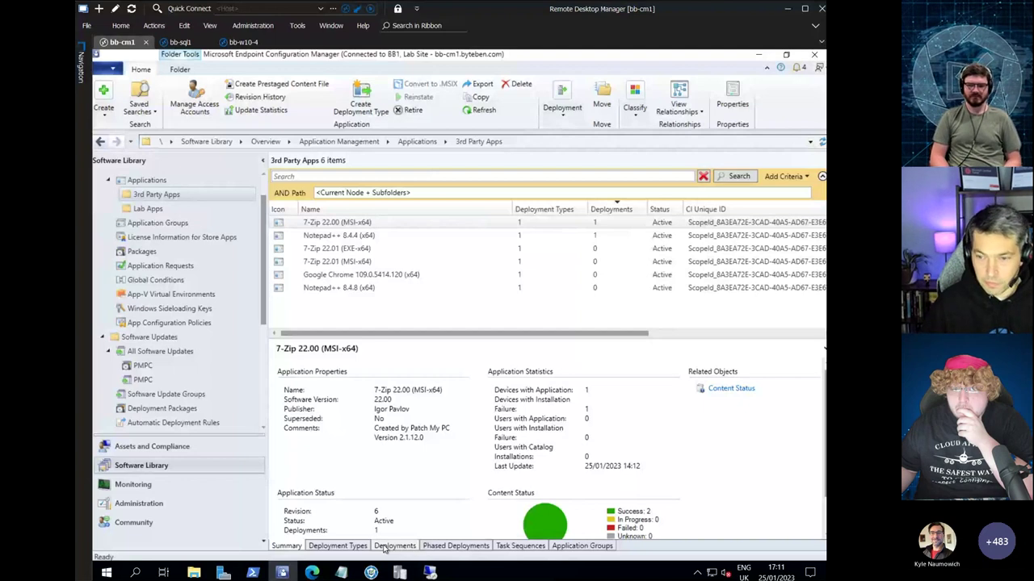
Return to bb-w10-4 and examine the content request and distribution point entries in the merged client log
key(ctrl+Tab)
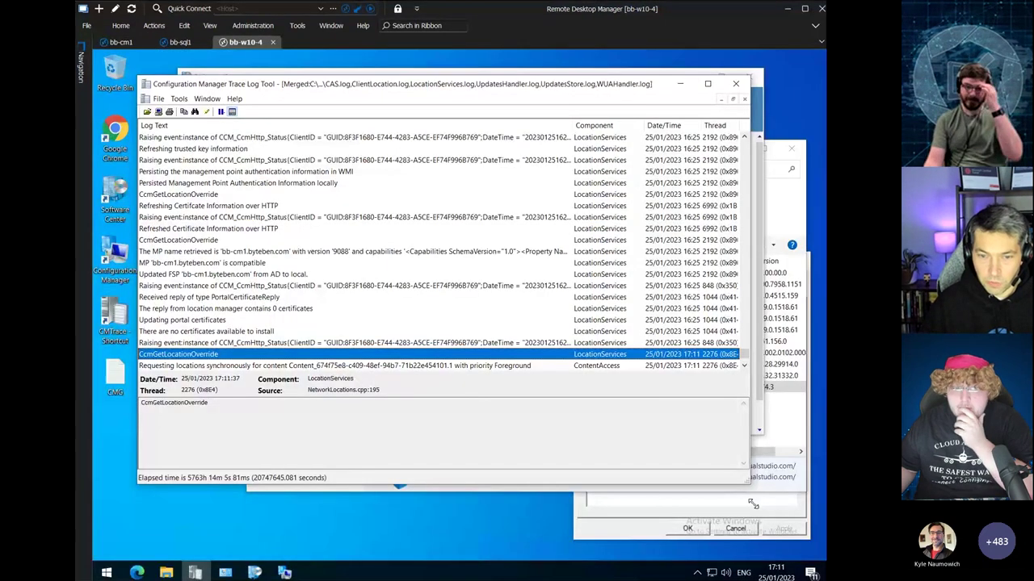
scroll(420, 360, down, 1)
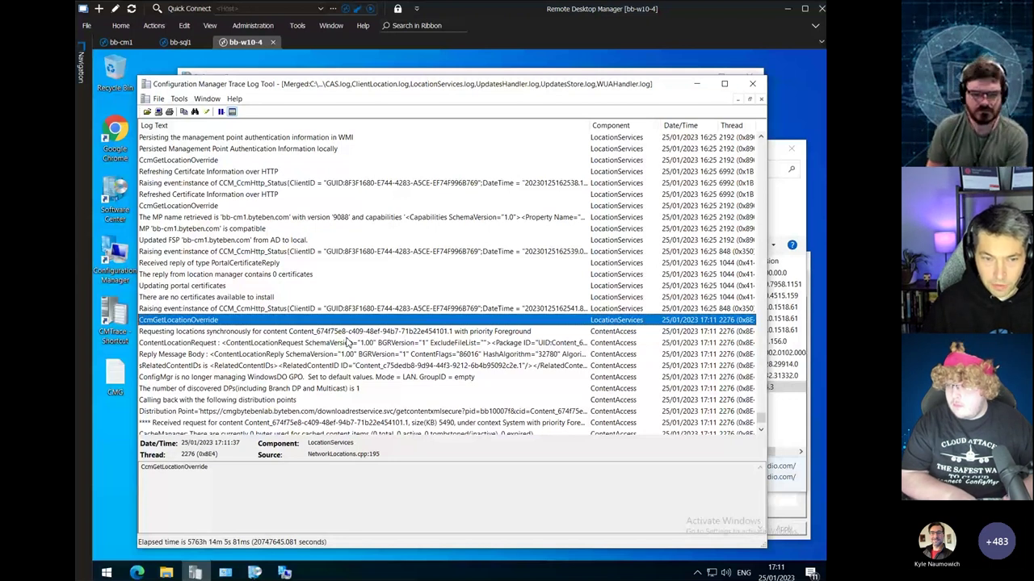
key(Page_Down)
scroll(233, 381, down, 5)
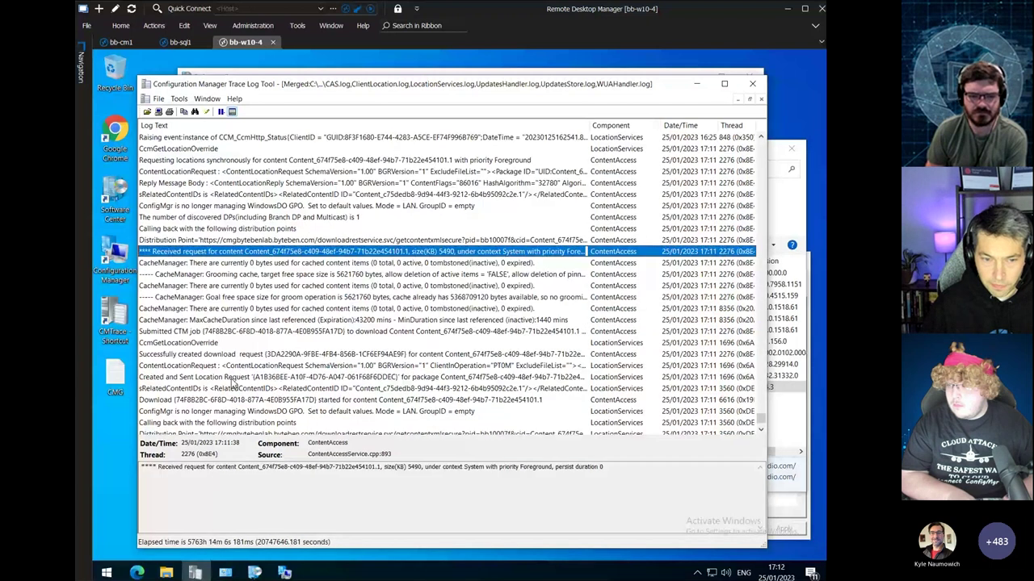
scroll(234, 387, down, 1)
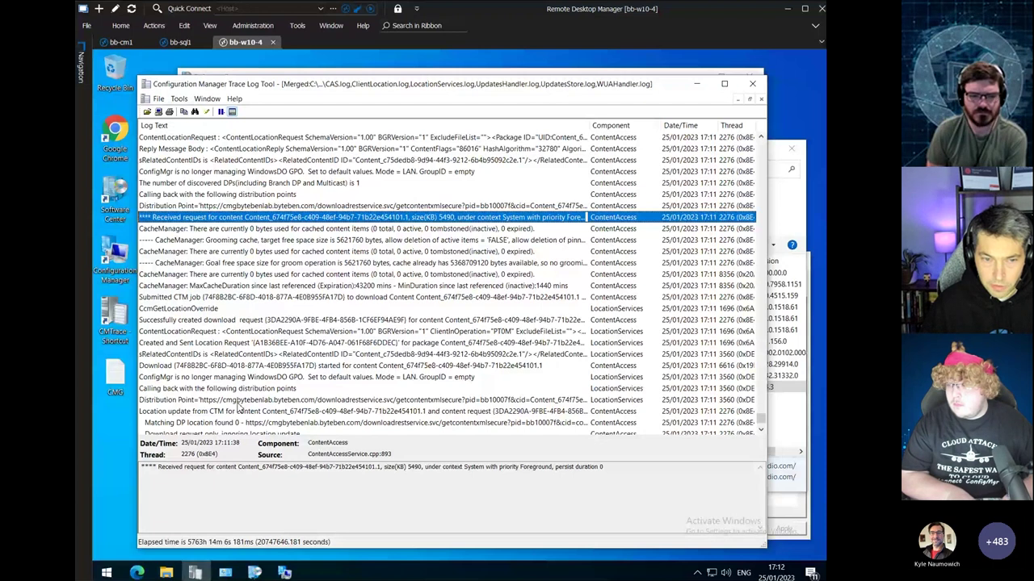
click(238, 401)
scroll(230, 297, down, 4)
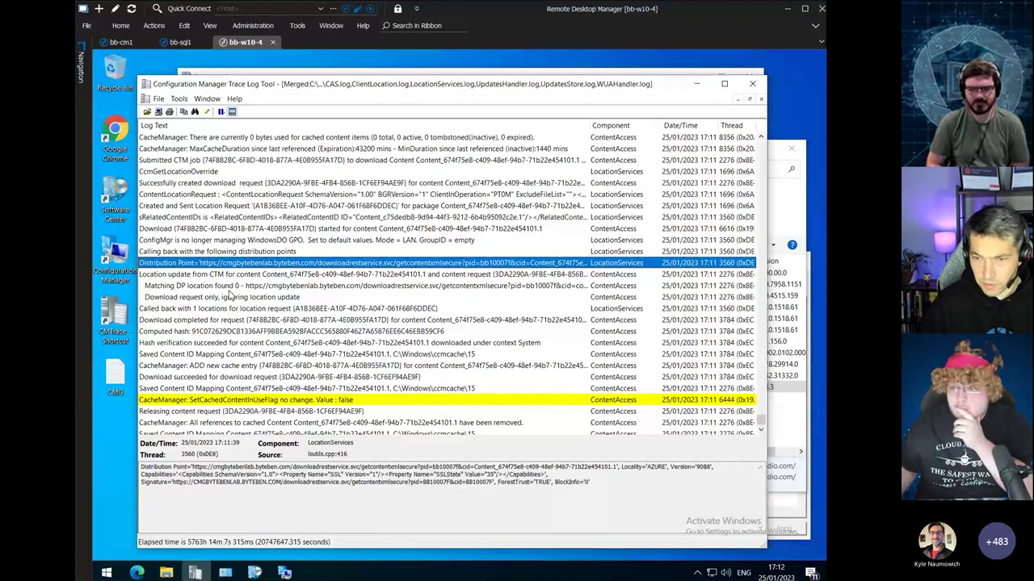
Refresh the installed programs list in Programs and Features to check for Notepad++
key(alt+Tab)
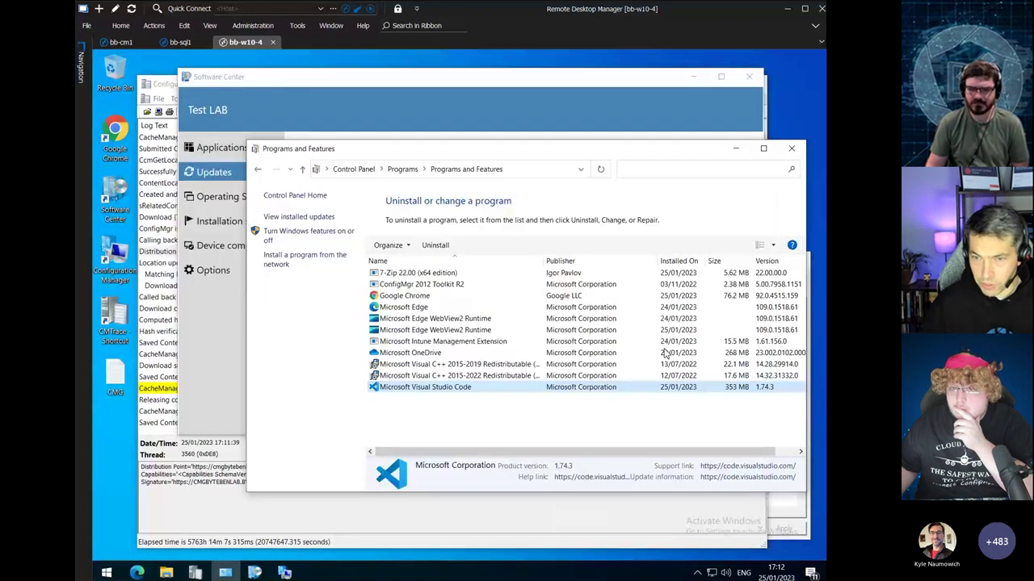
click(602, 170)
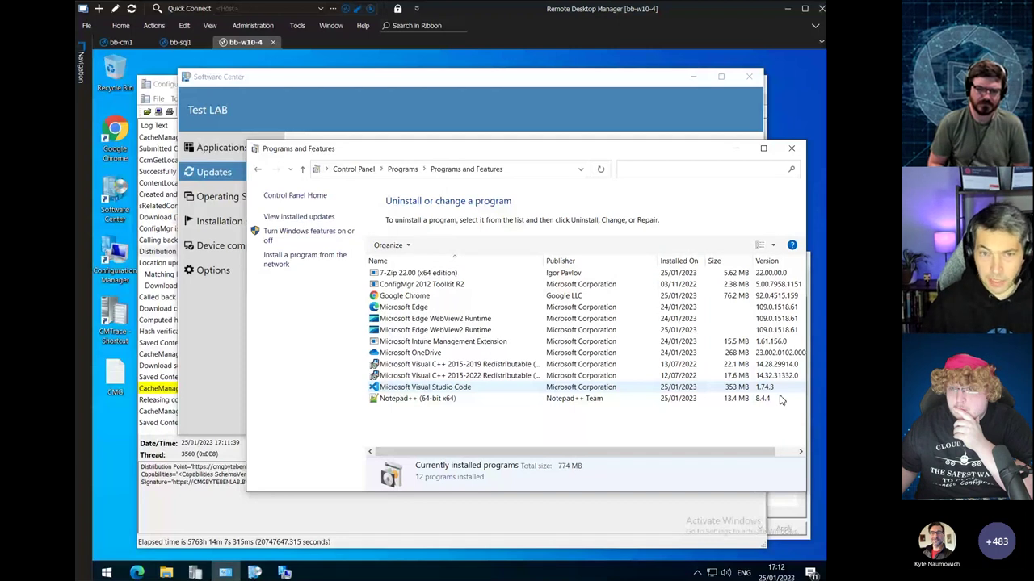
drag(401, 149, 395, 150)
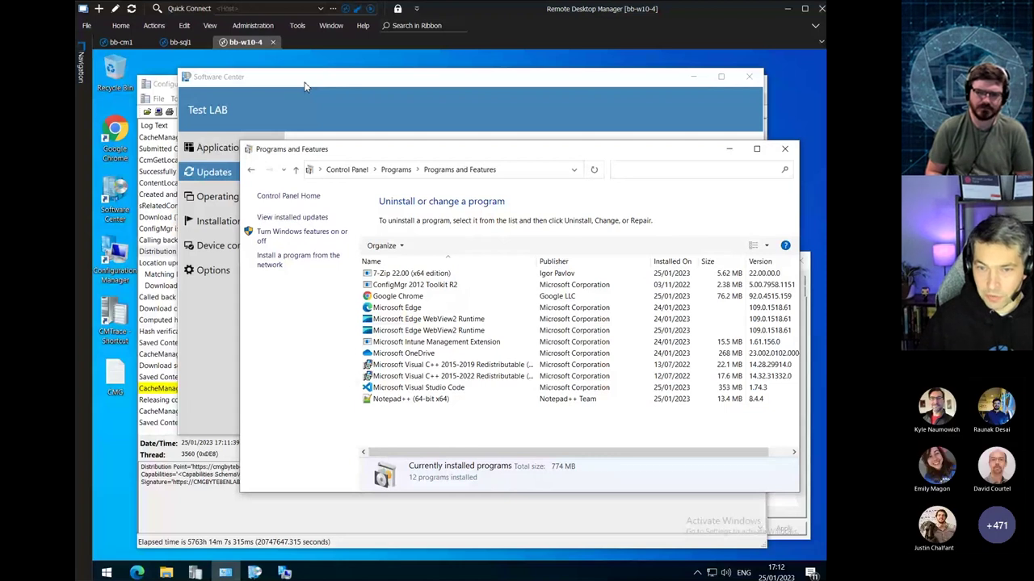
Run the Software Updates Deployment Evaluation Cycle from the Configuration Manager client properties
click(305, 87)
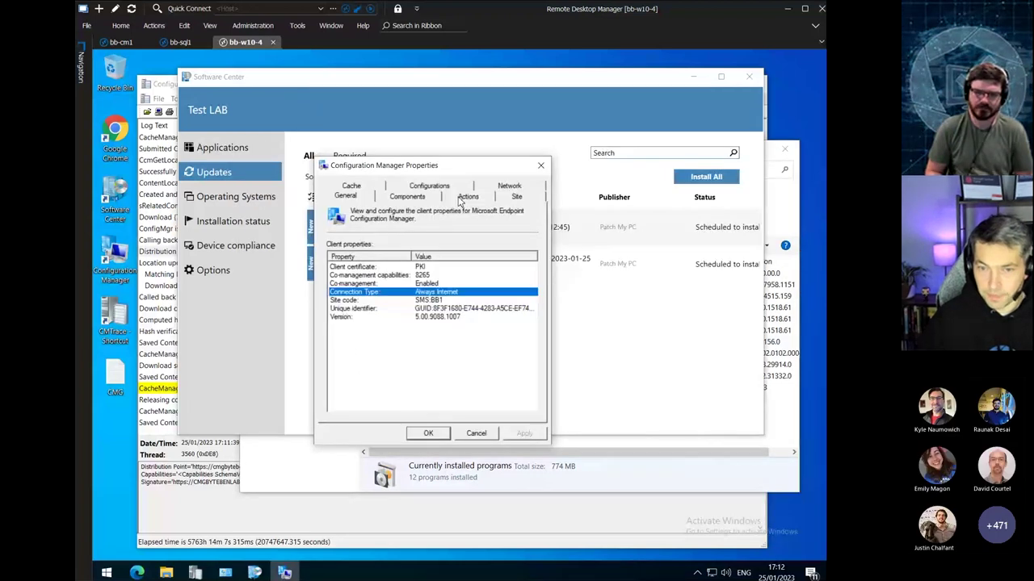
click(461, 200)
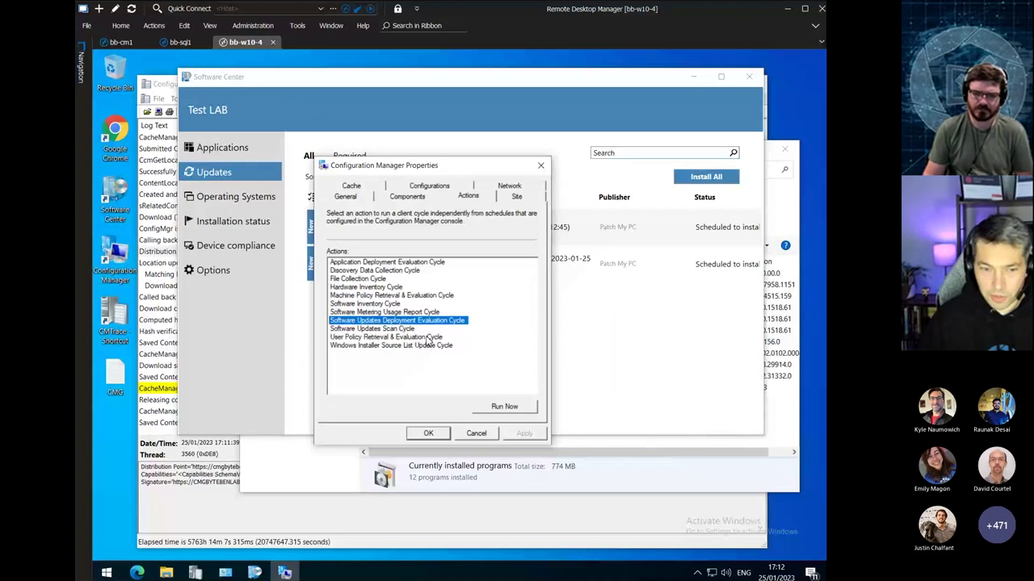
key(Tab)
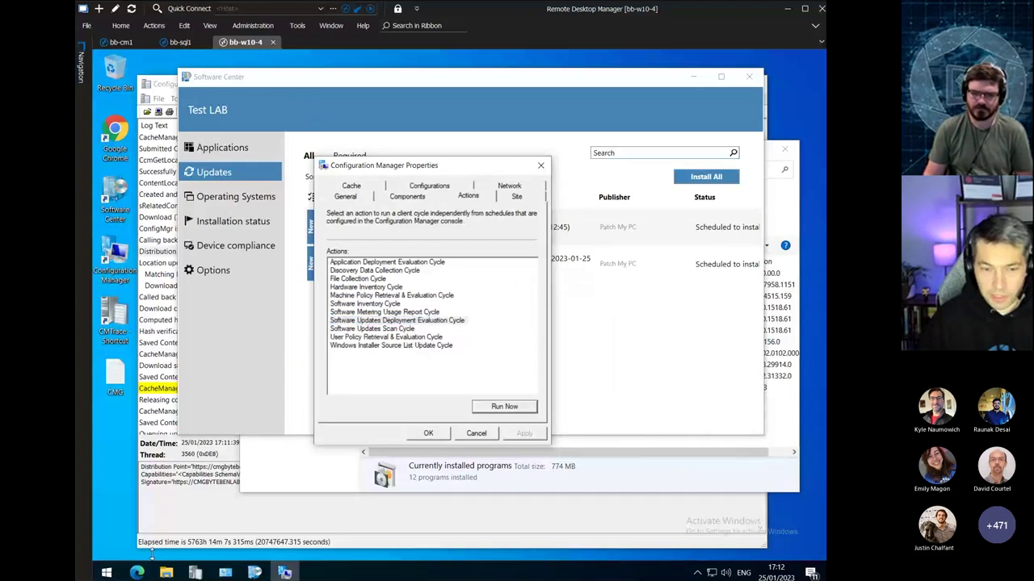
Inspect the update scan entries in the client log and magnify the 7-Zip 22.01 (MSI-x64) entry with a red annotation
click(161, 529)
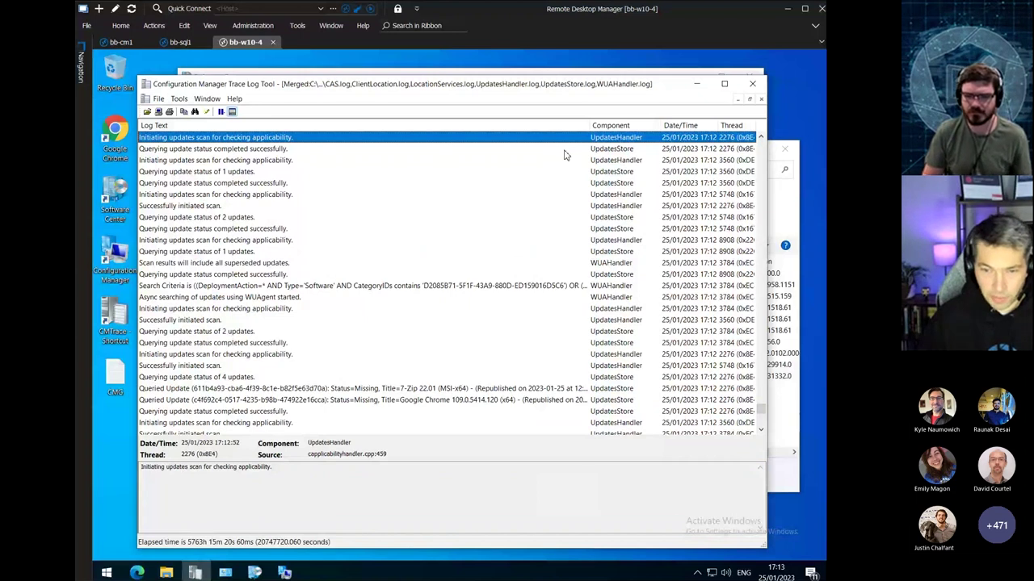
scroll(485, 242, down, 2)
click(397, 321)
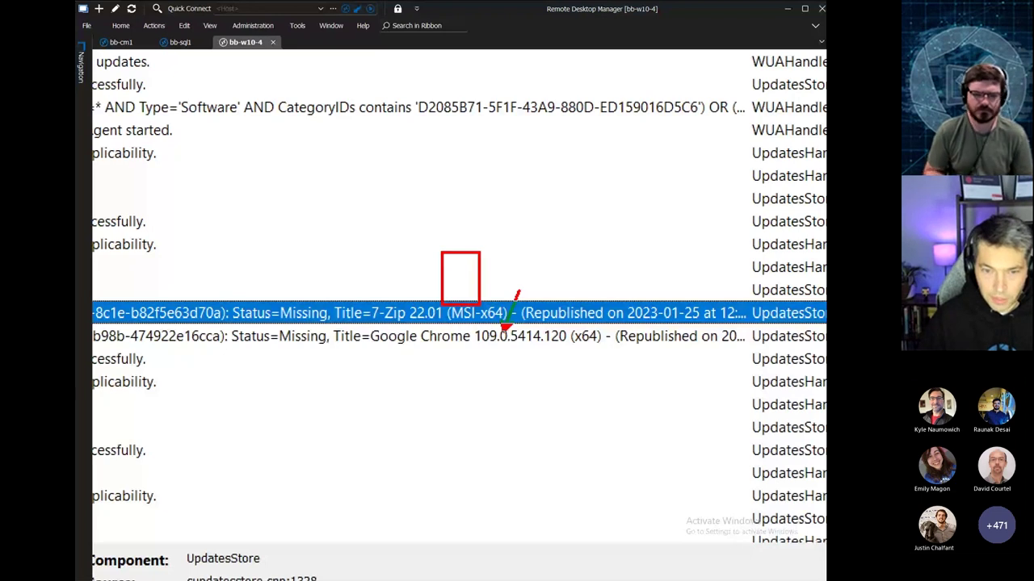
key(Escape)
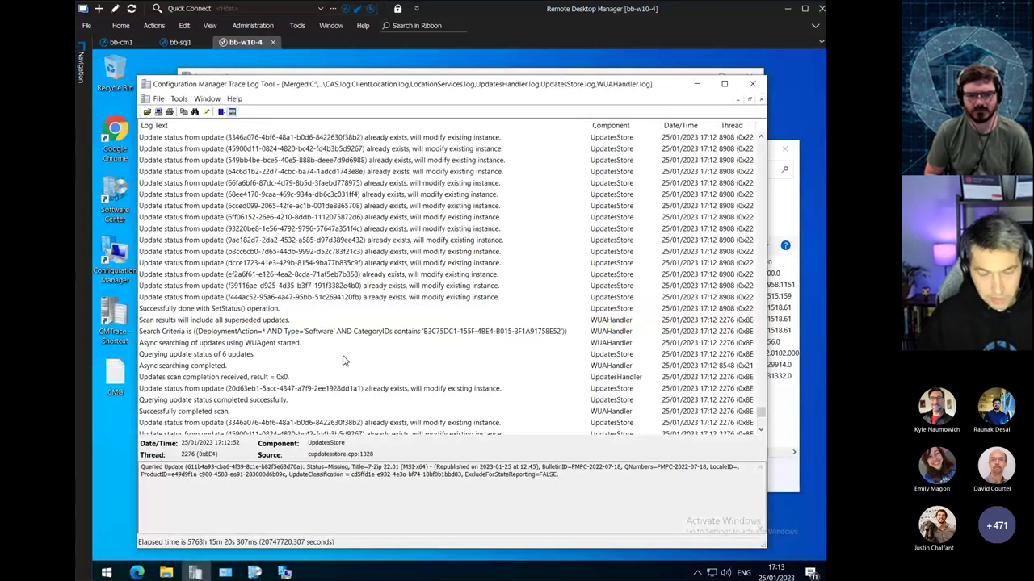
Magnify the log and mark the Notepad++ 8.4.8, 7-Zip 22.01 and Google Chrome 109.0.5414.120 entries with red arrows, then clear the annotations
key(ctrl+1)
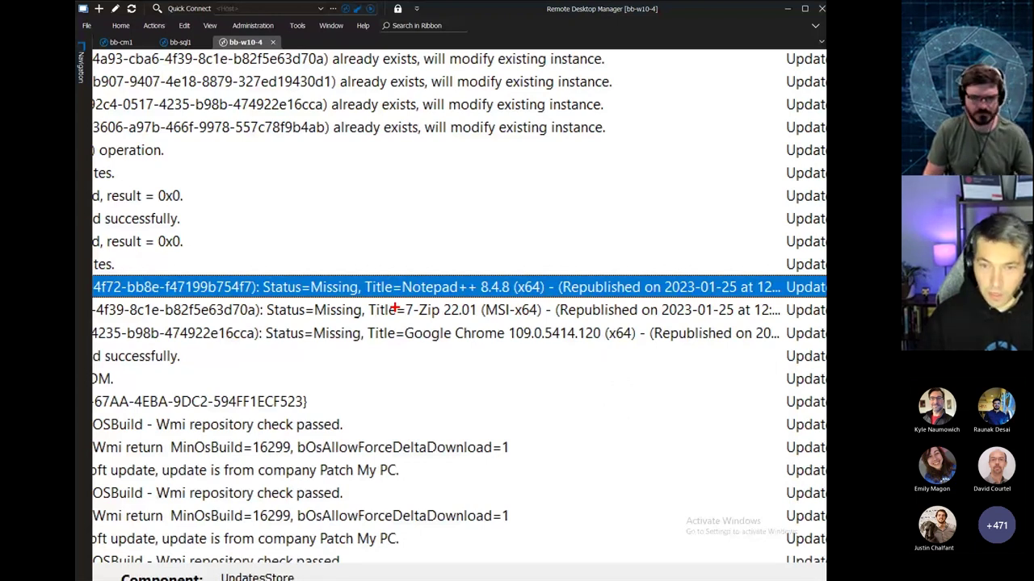
drag(474, 271, 519, 220)
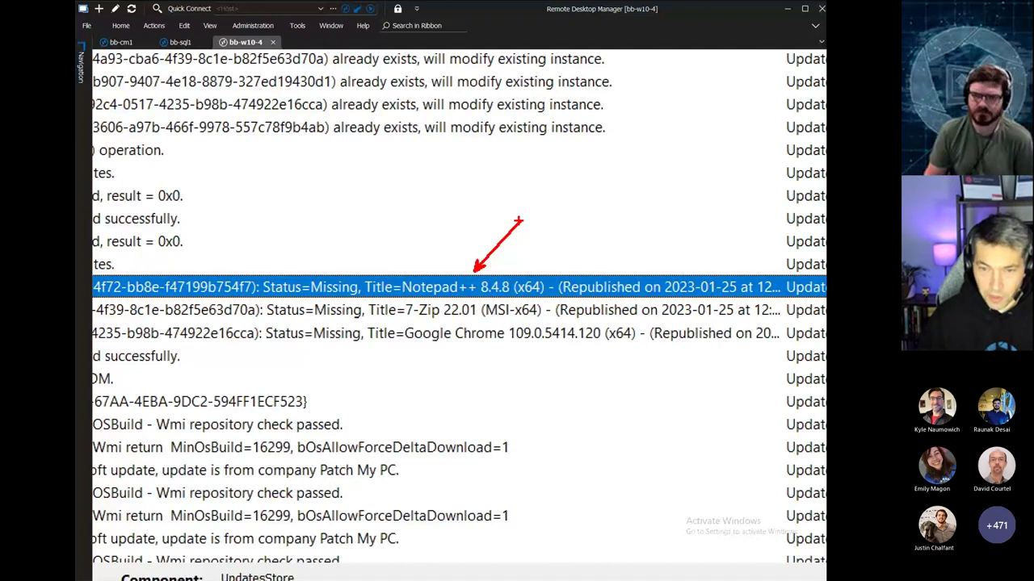
drag(518, 297, 548, 223)
drag(518, 320, 575, 282)
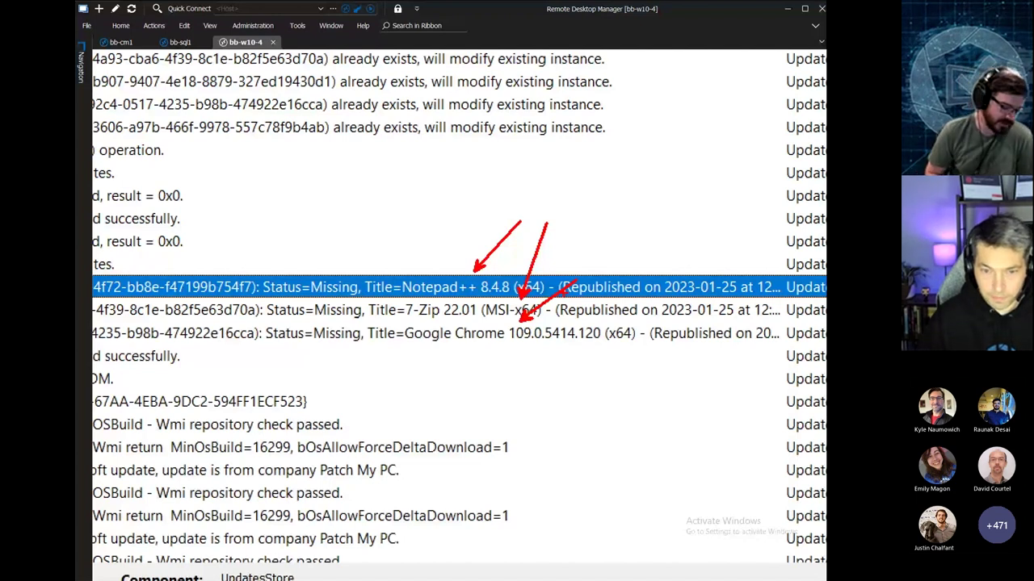
key(Escape)
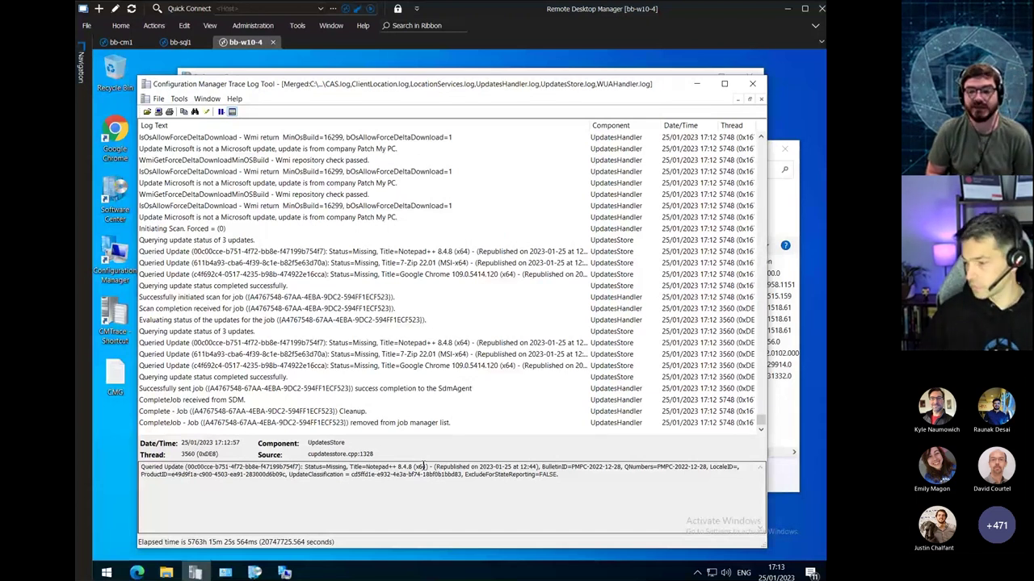
Open the 7-Zip 22.01 (MSI-x64) update in Software Center and start its installation
key(alt+Tab)
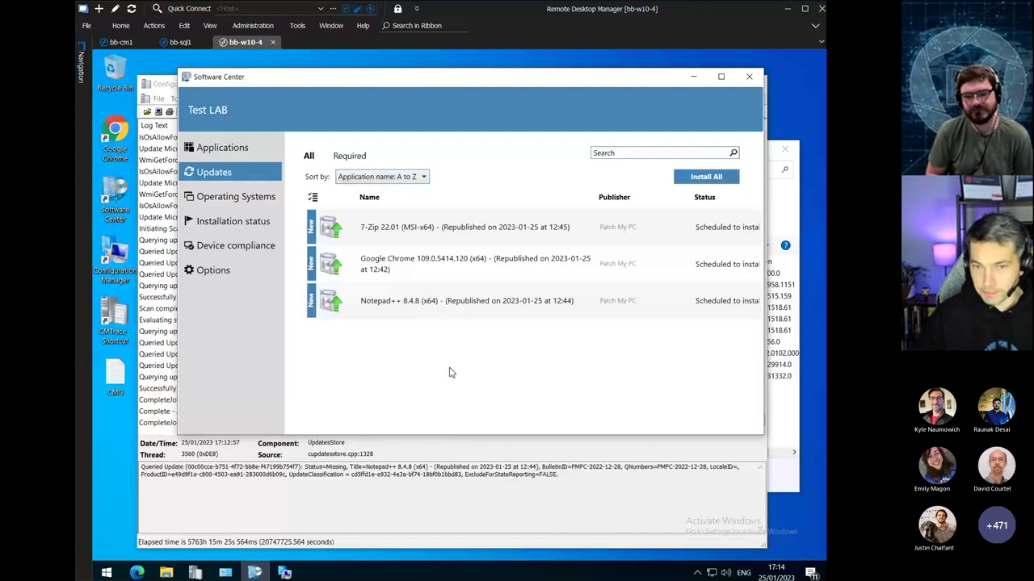
click(516, 229)
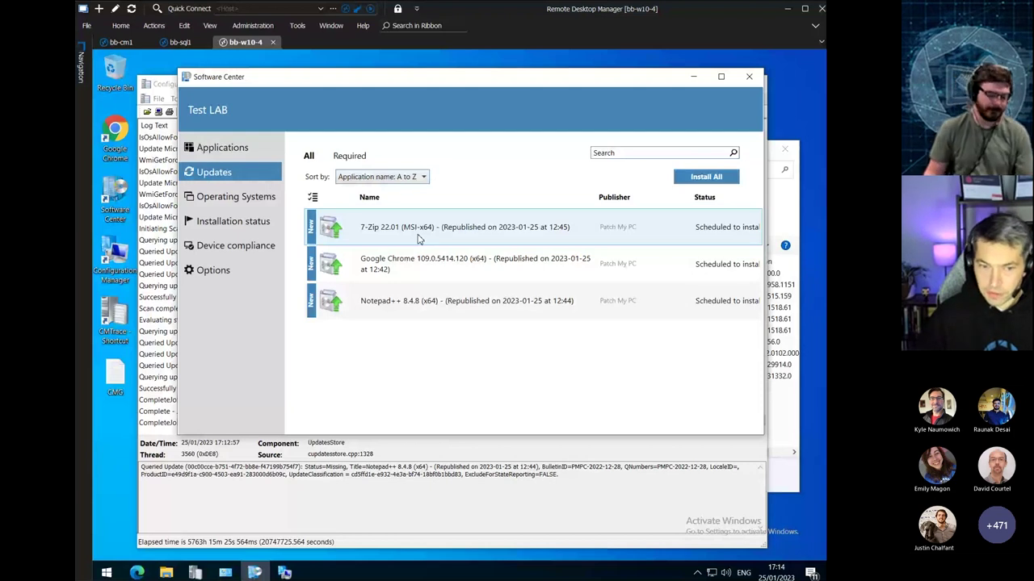
Magnify and examine the distribution point entry for the 7-Zip 22.01 update's download in the client log
click(321, 475)
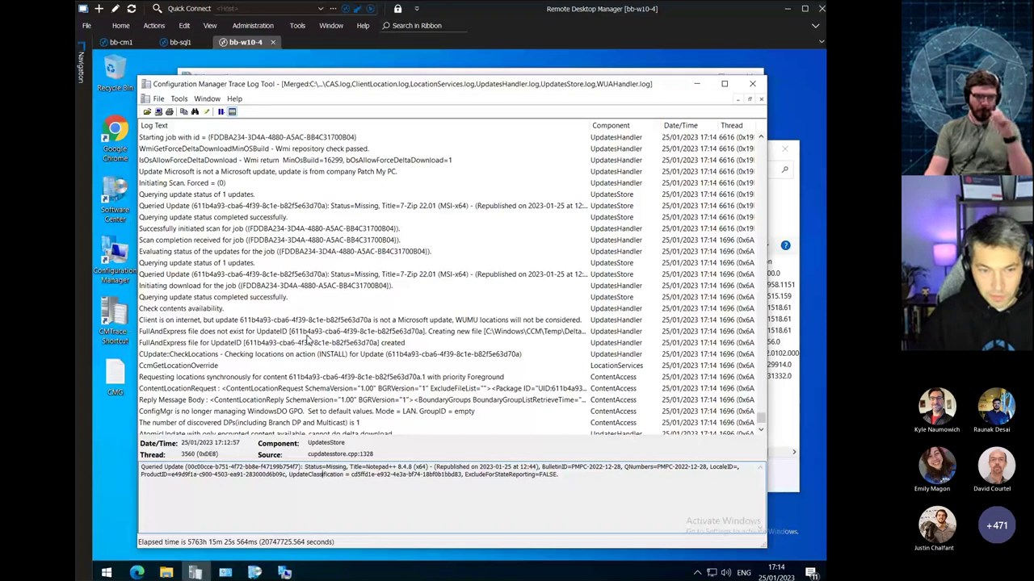
key(ctrl+1)
click(185, 386)
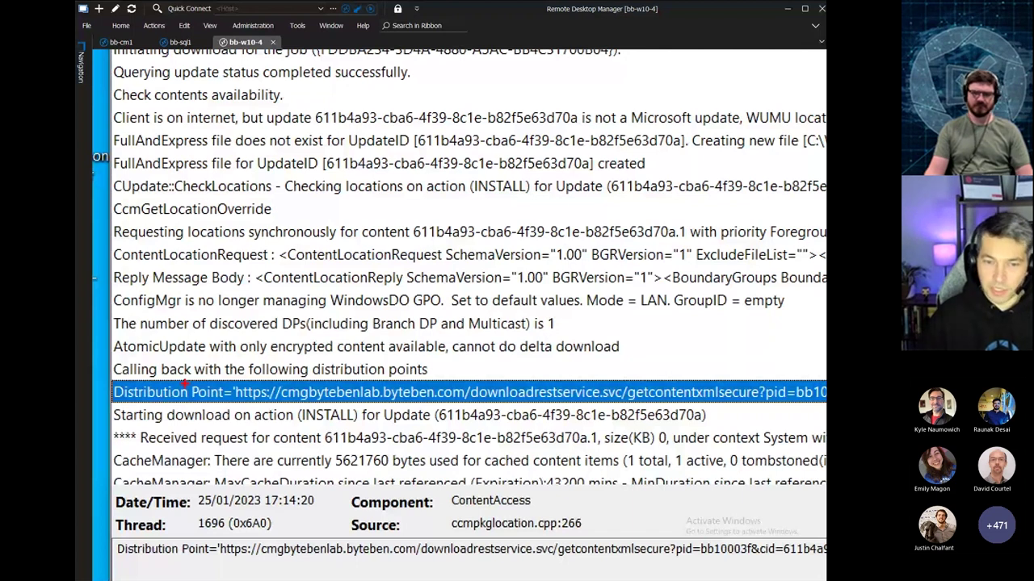
key(Escape)
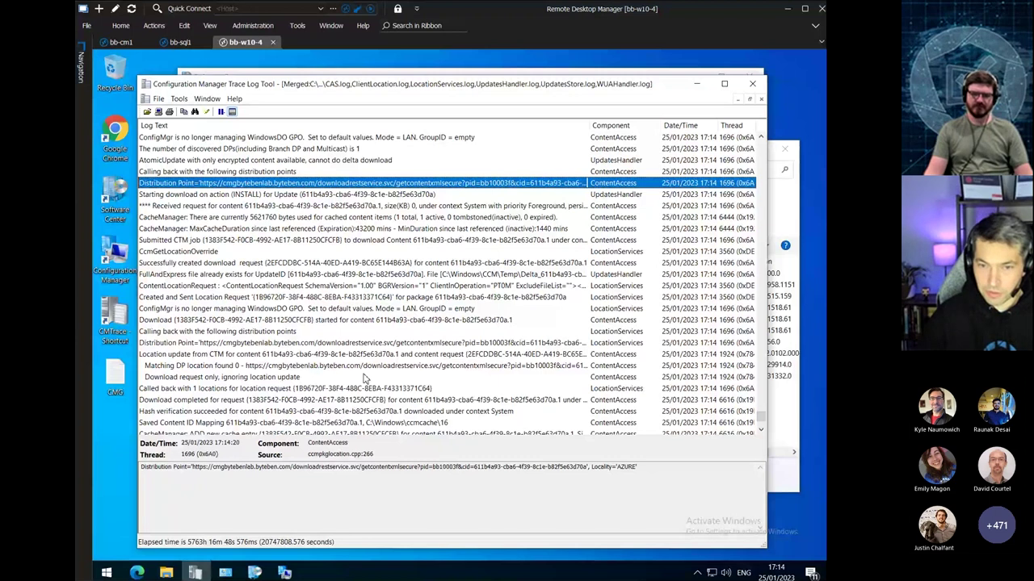
Check the 7-Zip 22.01 update's status in Software Center, its installation log entries, and the Programs and Features window
click(254, 573)
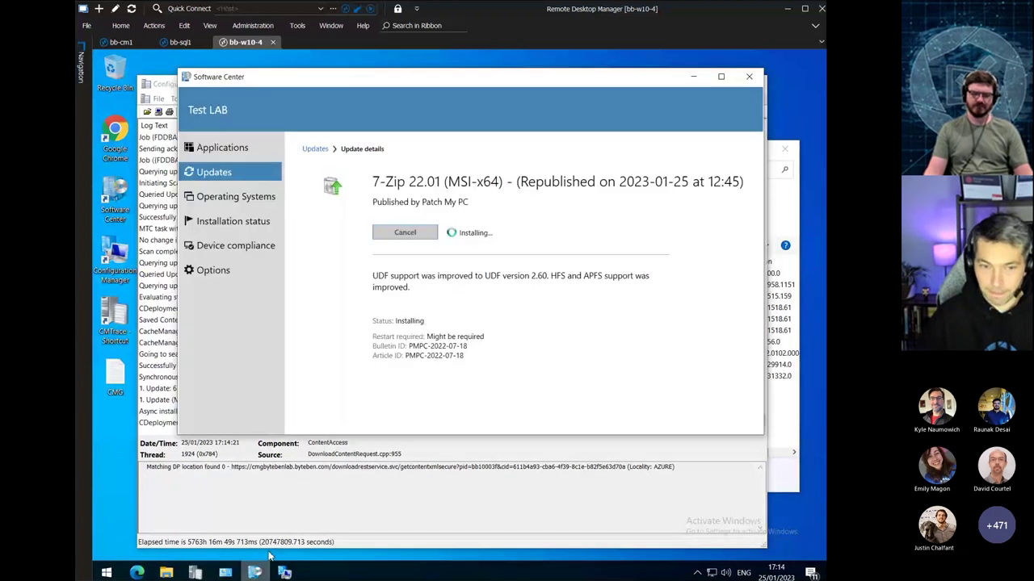
click(260, 497)
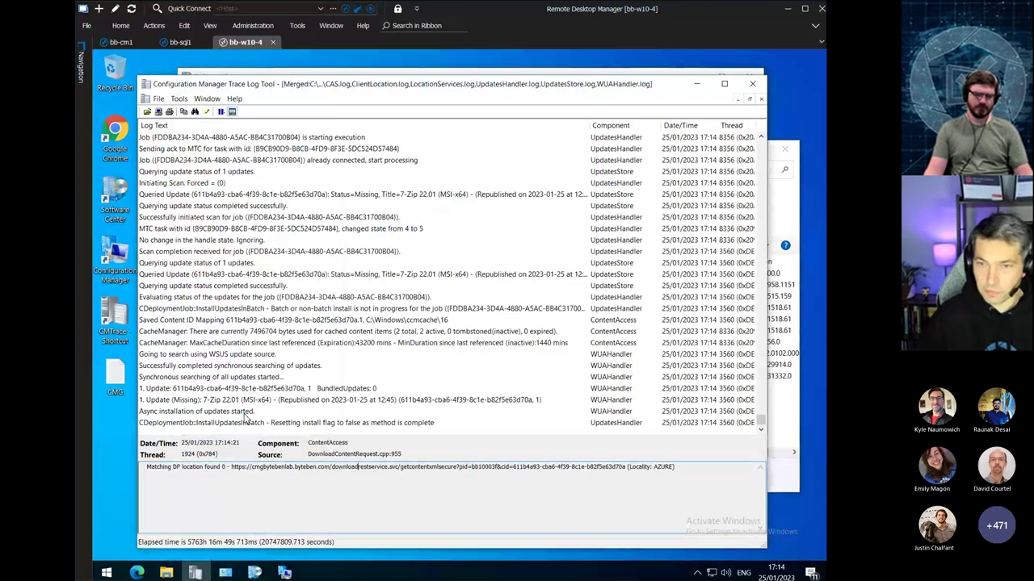
click(779, 210)
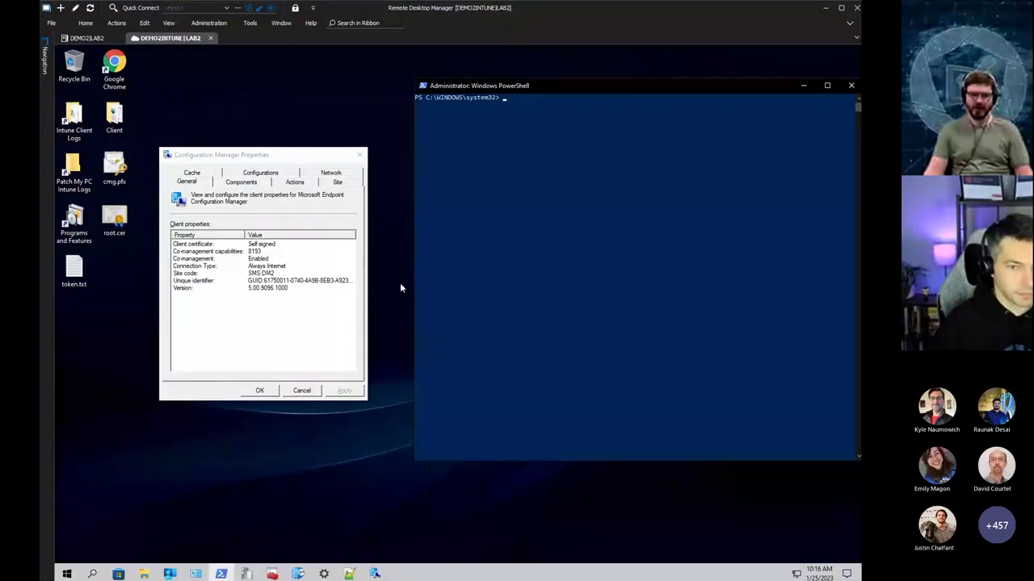
Arrange the windows on DEMO2INTUNE|LAB2 and review the client certificate and Connection Type in the Configuration Manager client properties
mouse_move(256, 154)
mouse_down()
mouse_move(316, 150)
mouse_move(250, 139)
mouse_up()
click(316, 240)
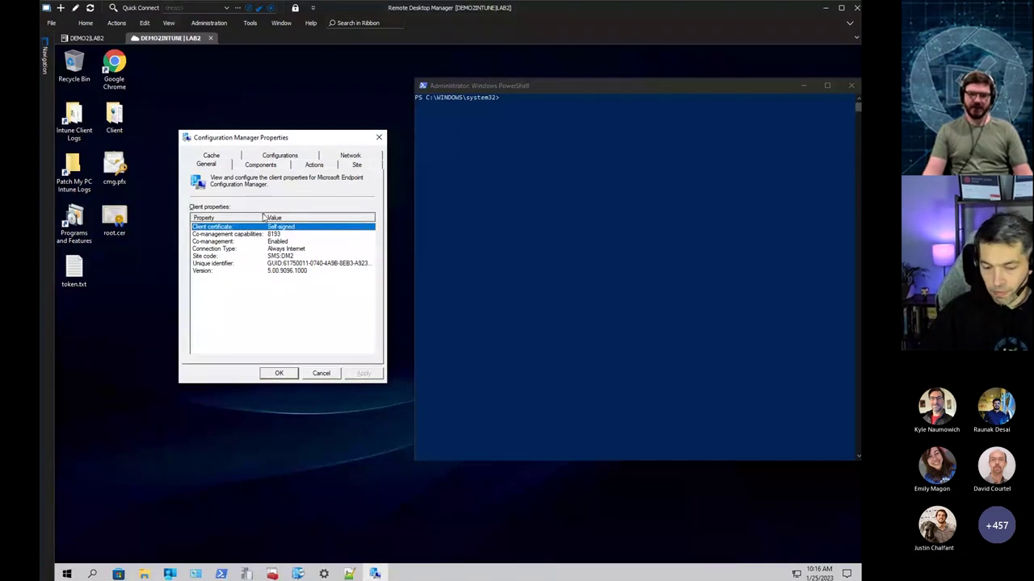
click(243, 248)
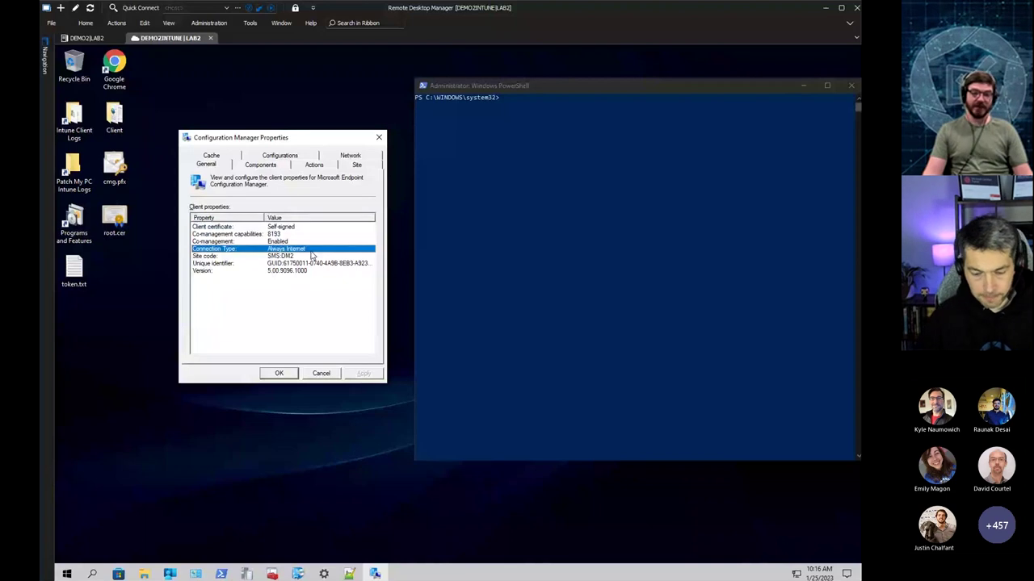
drag(472, 89, 462, 92)
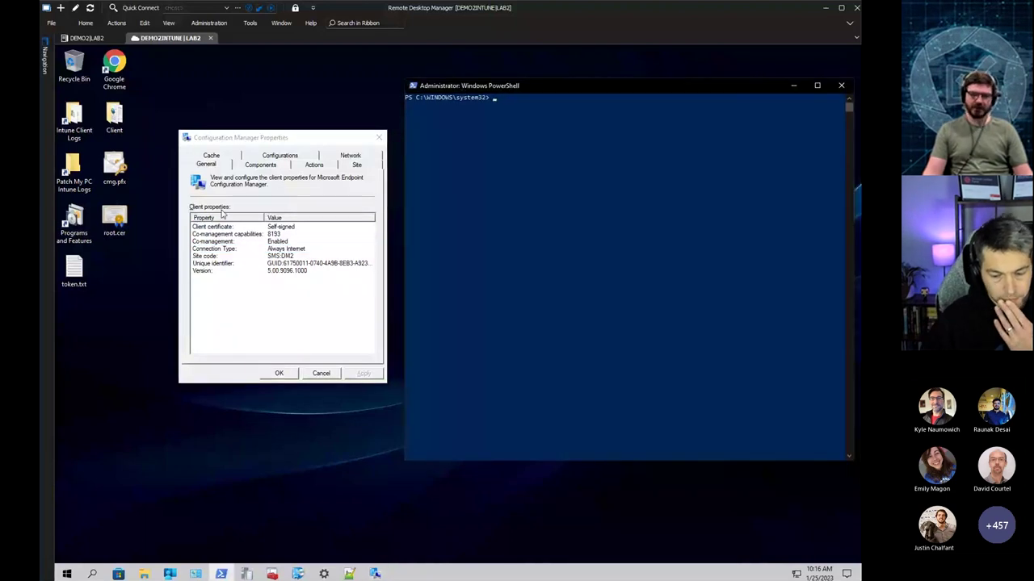
Review the site code, site assignment and internet-based management point in the client properties, and bring up the ccmsetup script in Notepad++
click(297, 251)
click(296, 256)
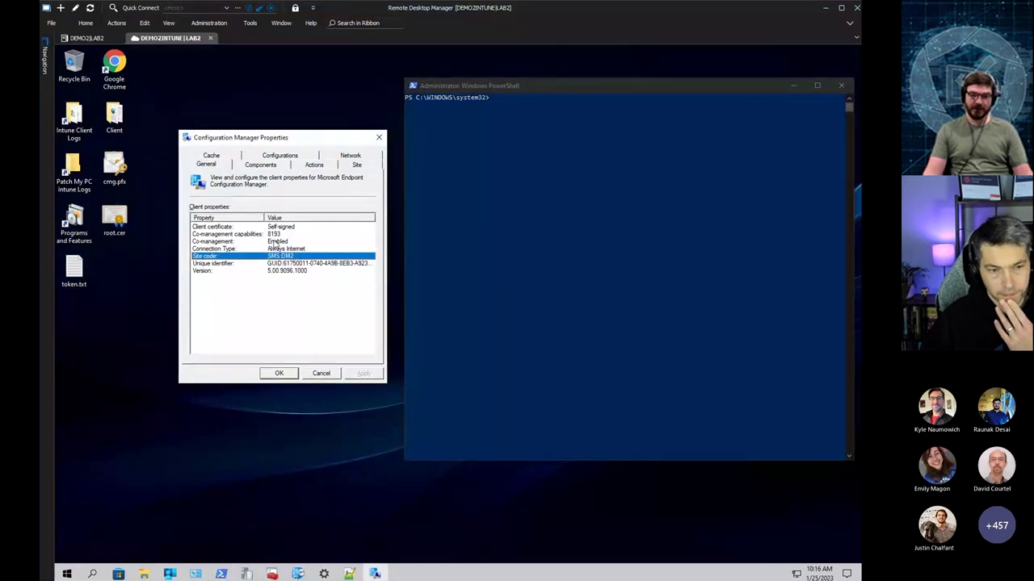
click(346, 165)
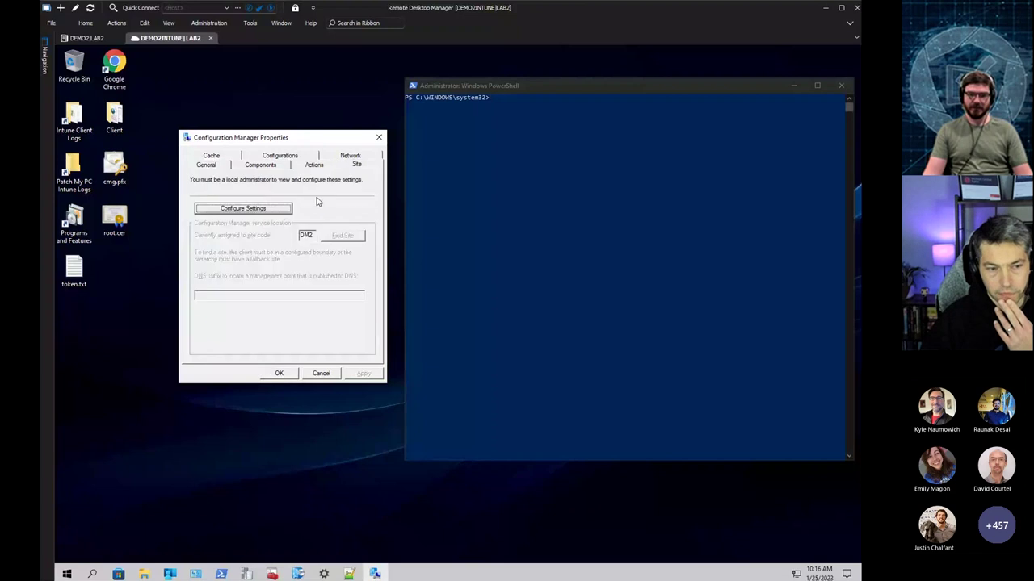
click(350, 155)
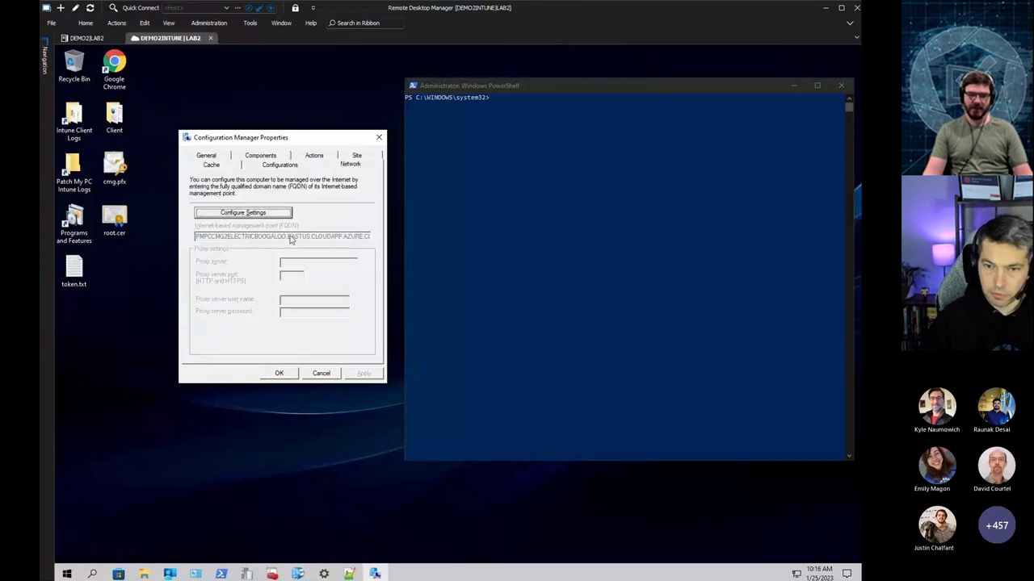
click(215, 157)
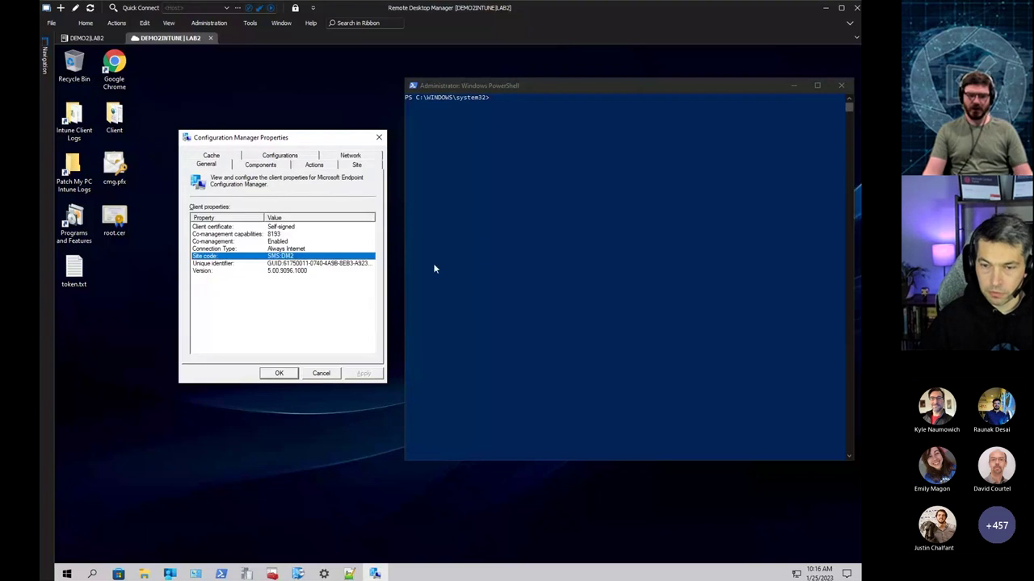
click(349, 573)
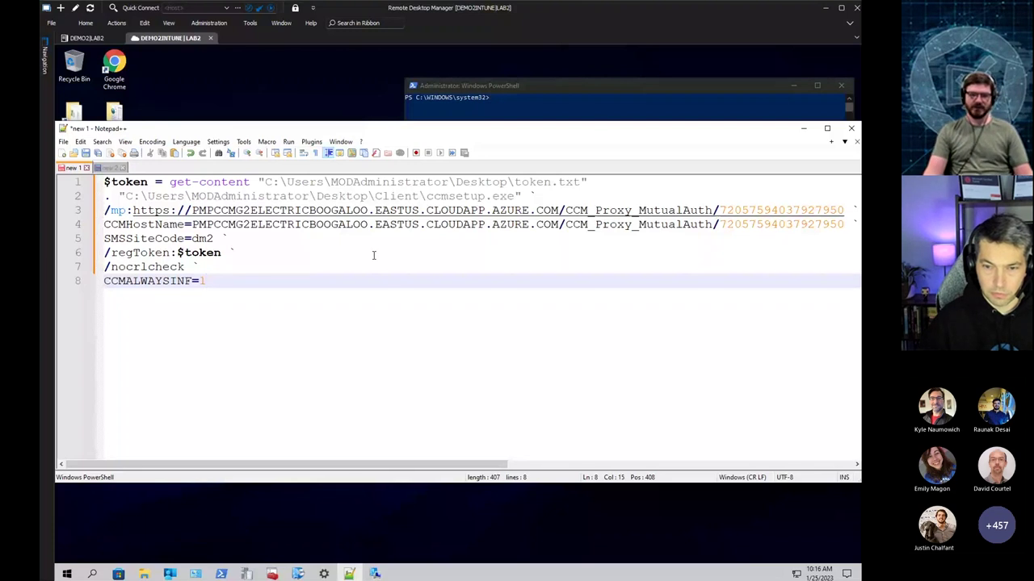
On DEMO2|LAB2, run .\bulkregistrationtokentool.exe without arguments in PowerShell and highlight the tool's name
click(85, 38)
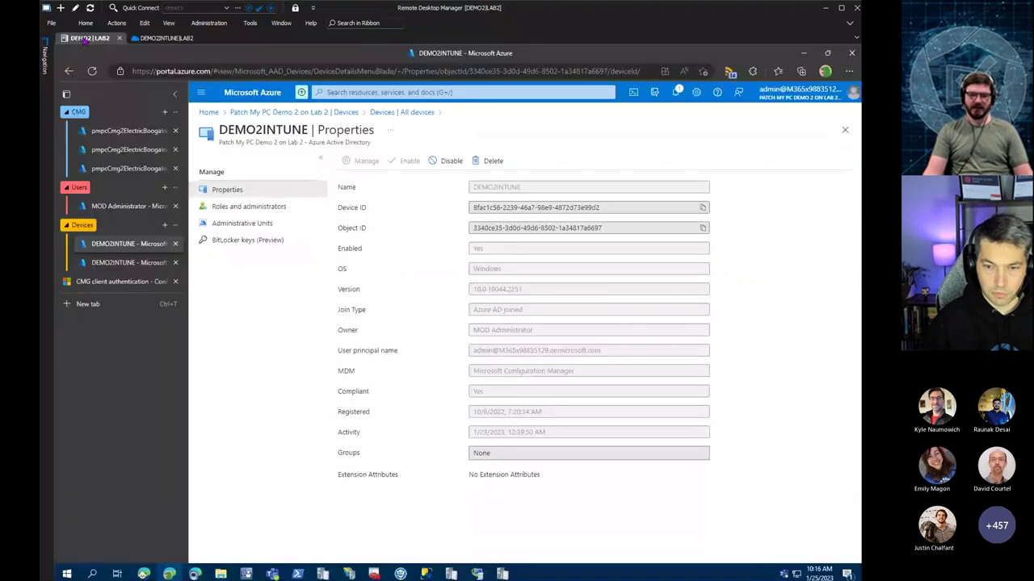
click(299, 574)
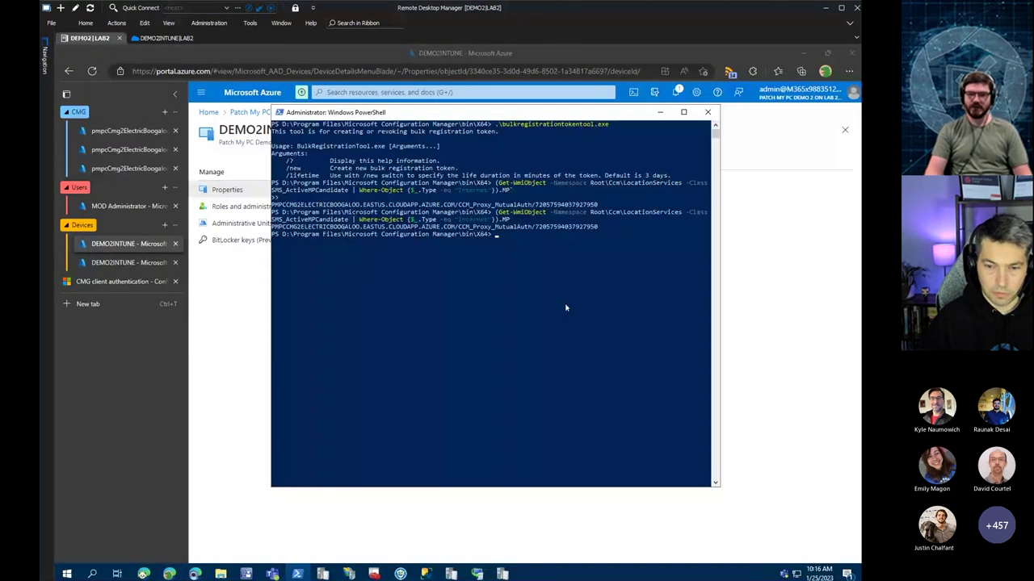
text(.u)
key(Tab)
key(Return)
drag(498, 234, 584, 235)
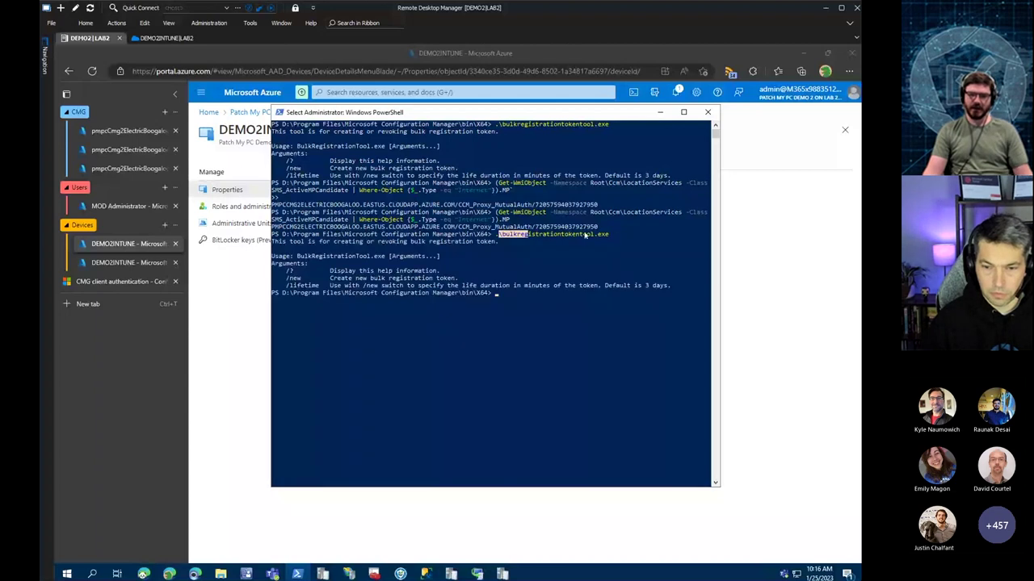
click(572, 323)
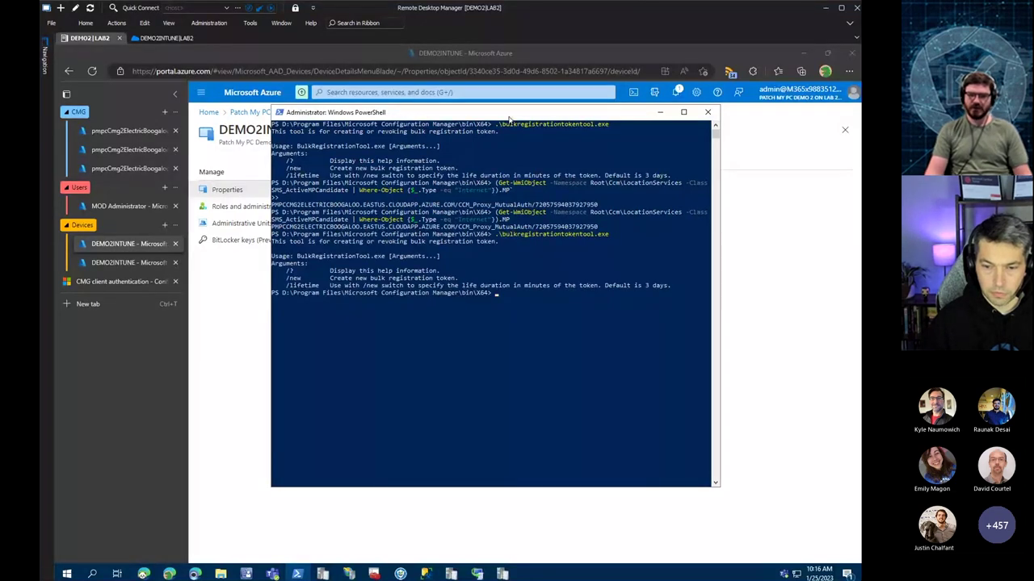
Create a new bulk registration token with a one-minute lifetime by running .\bulkregistrationtokentool.exe /new /lifetime 1
right_click(572, 323)
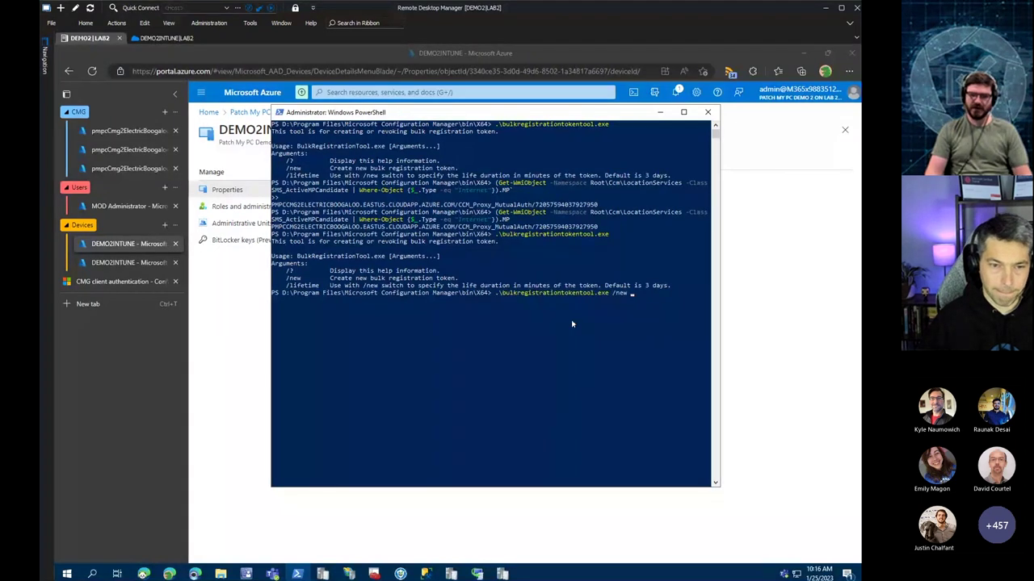
text(/lifetime )
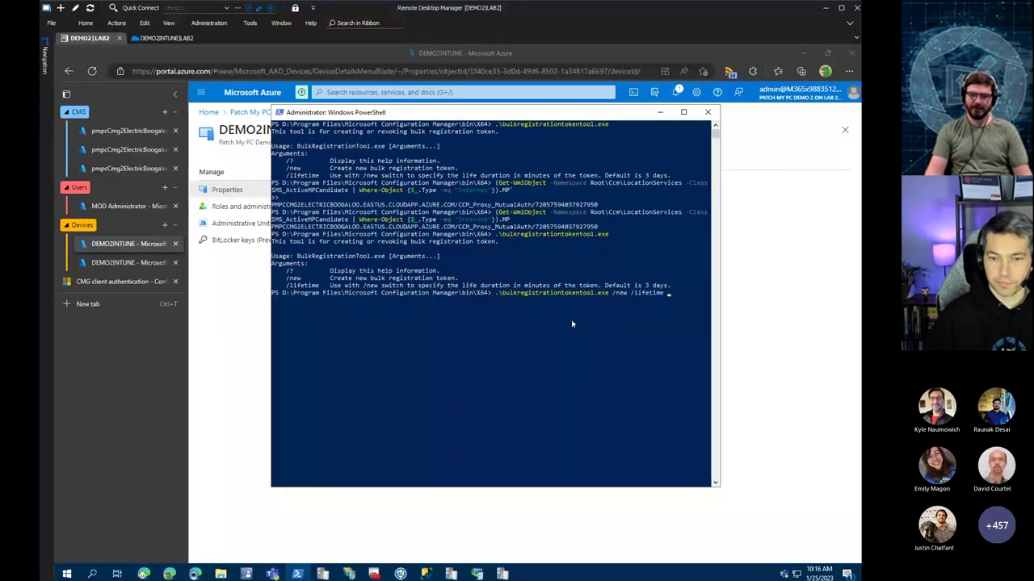
text(1)
key(Return)
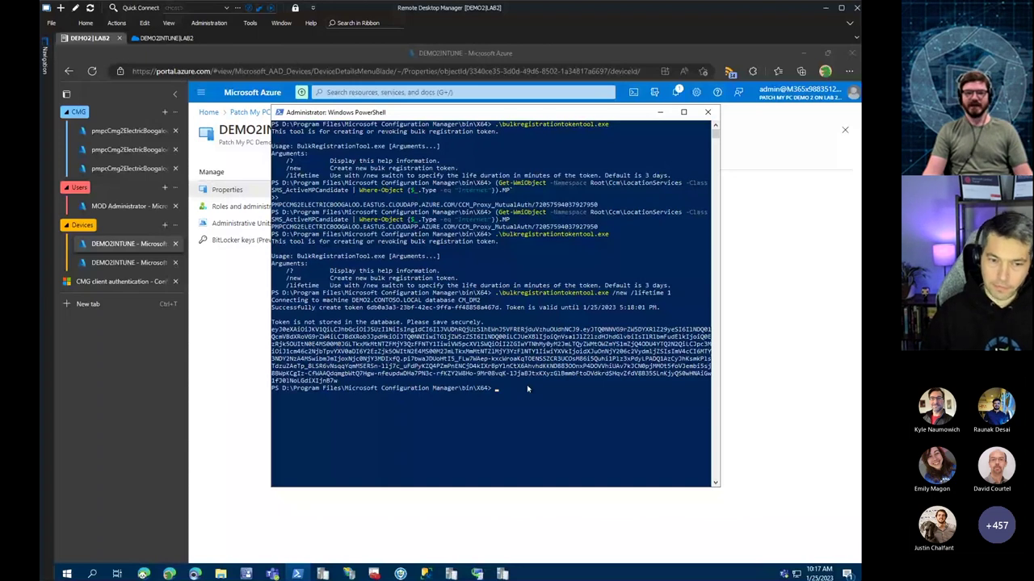
Return to DEMO2INTUNE|LAB2, reposition the Notepad++ window, and highlight ccmsetup.exe in the script's second line
click(166, 38)
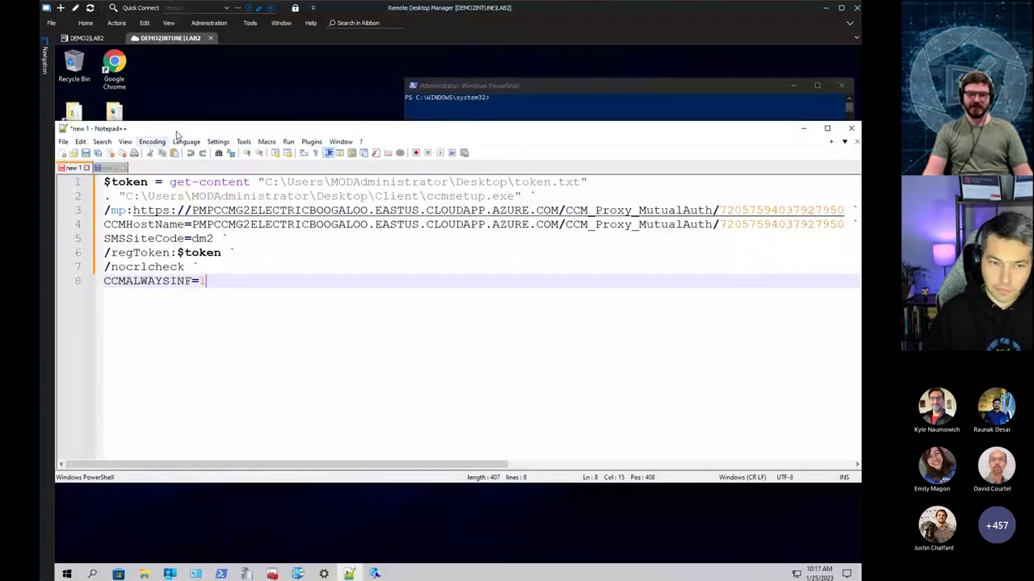
drag(176, 135, 237, 116)
key(Left)
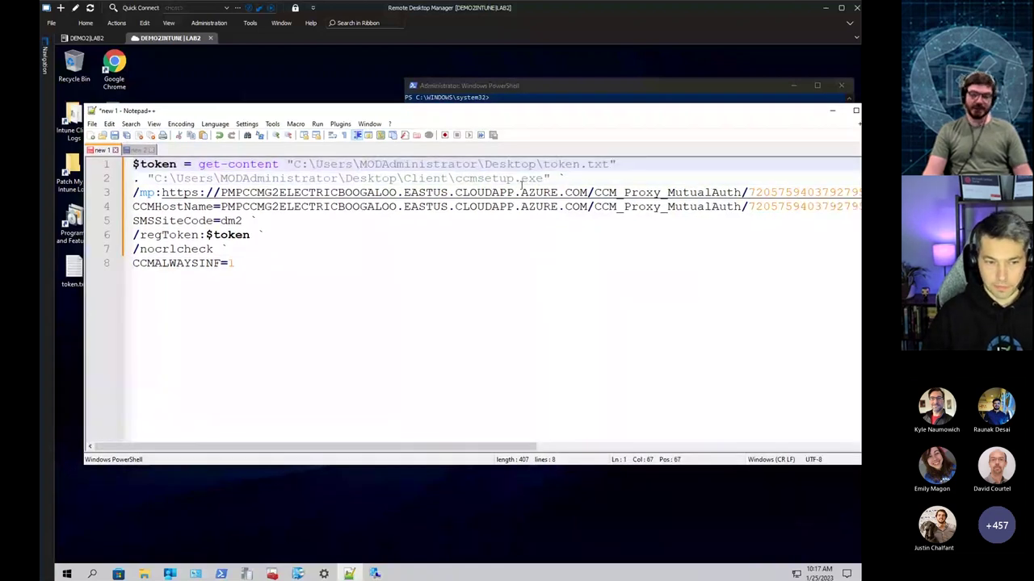
click(465, 178)
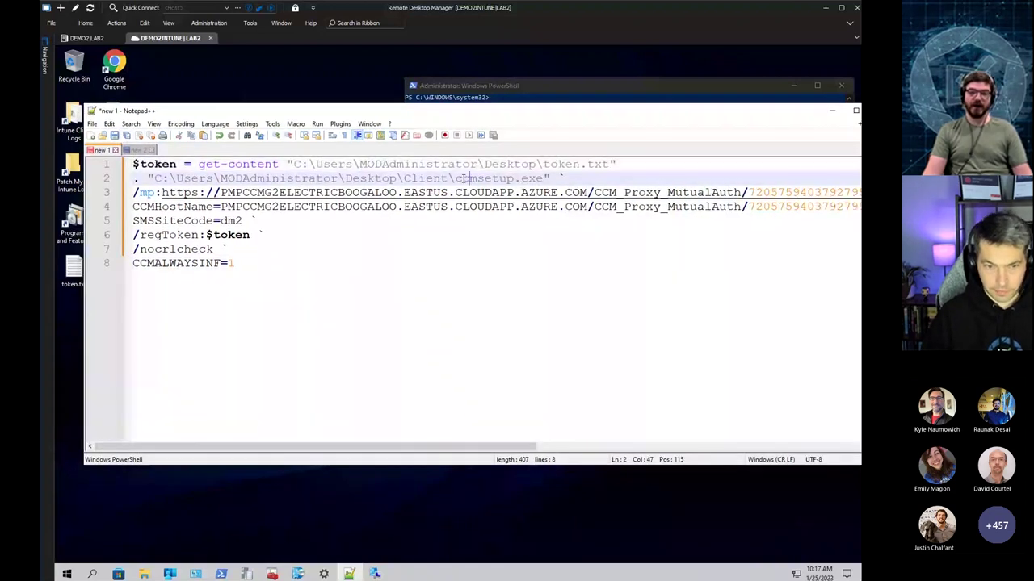
shift+click(549, 179)
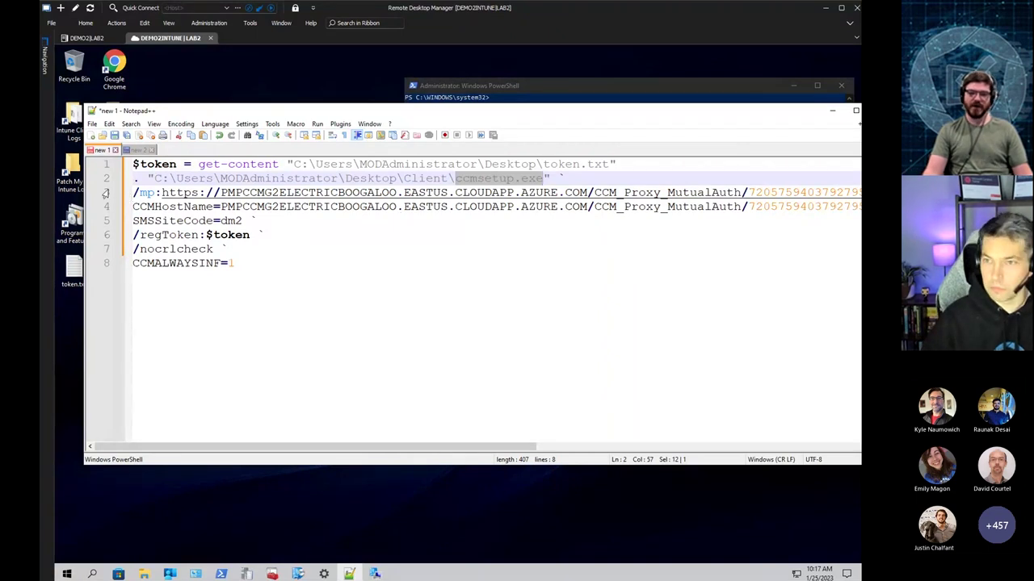
Highlight the SMSSiteCode and /regToken lines of the ccmsetup script to examine them
key(Down)
key(Down)
key(Down)
key(Down)
key(Down)
key(Home)
key(shift+Up)
key(shift+Up)
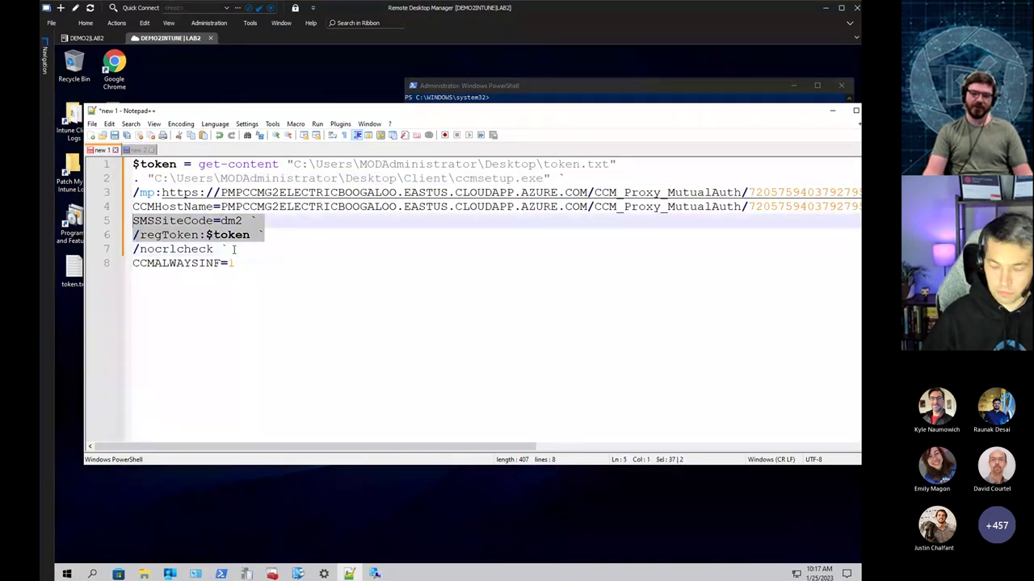
key(shift+Down)
key(shift+Down)
key(End)
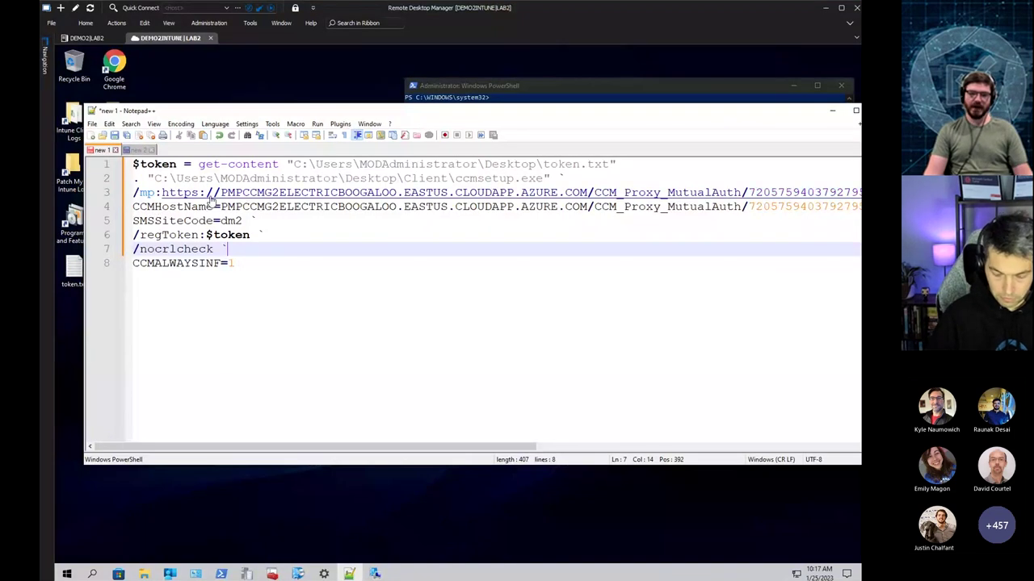
drag(219, 193, 162, 193)
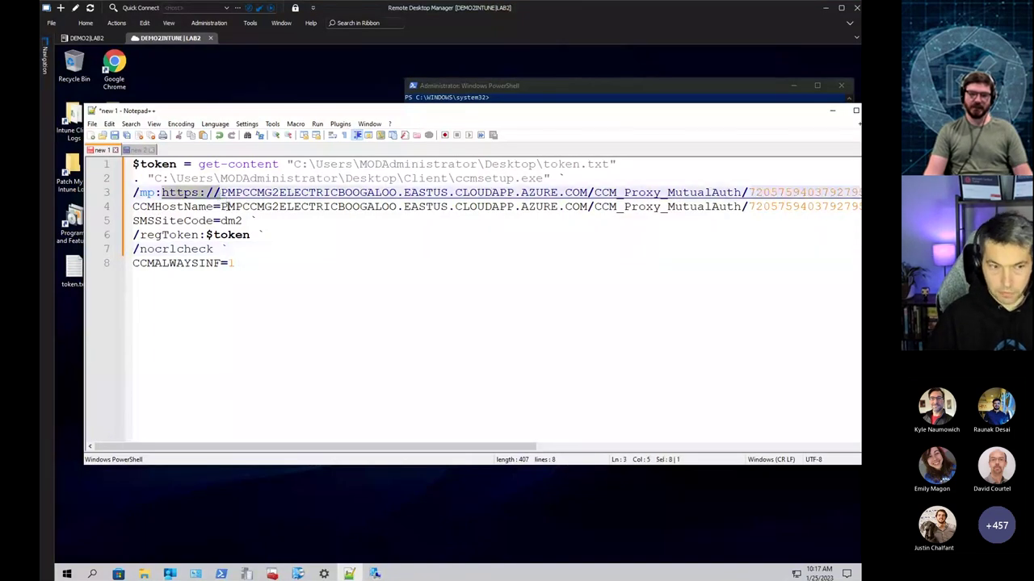
click(225, 207)
click(107, 221)
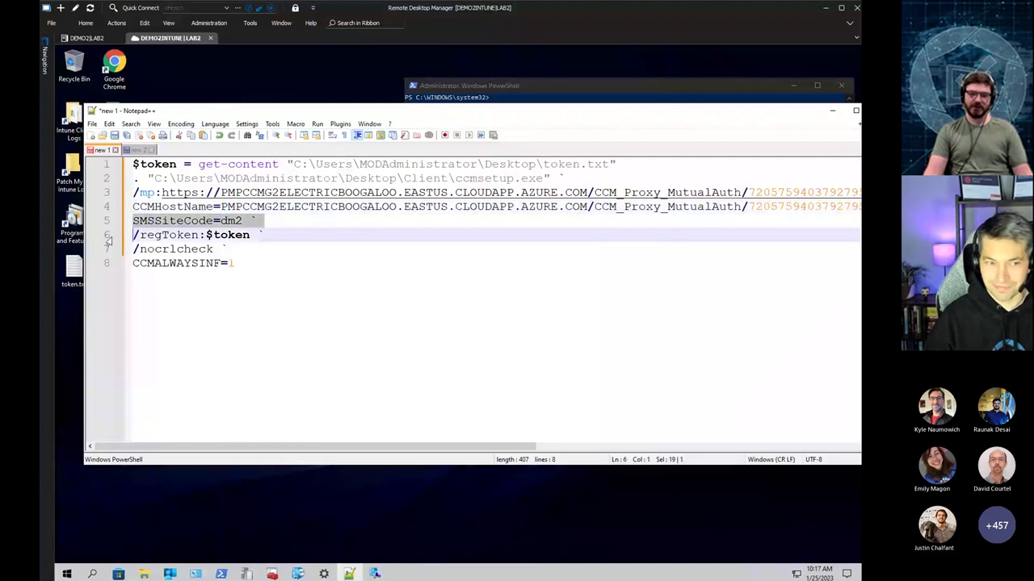
click(107, 235)
drag(101, 263, 91, 251)
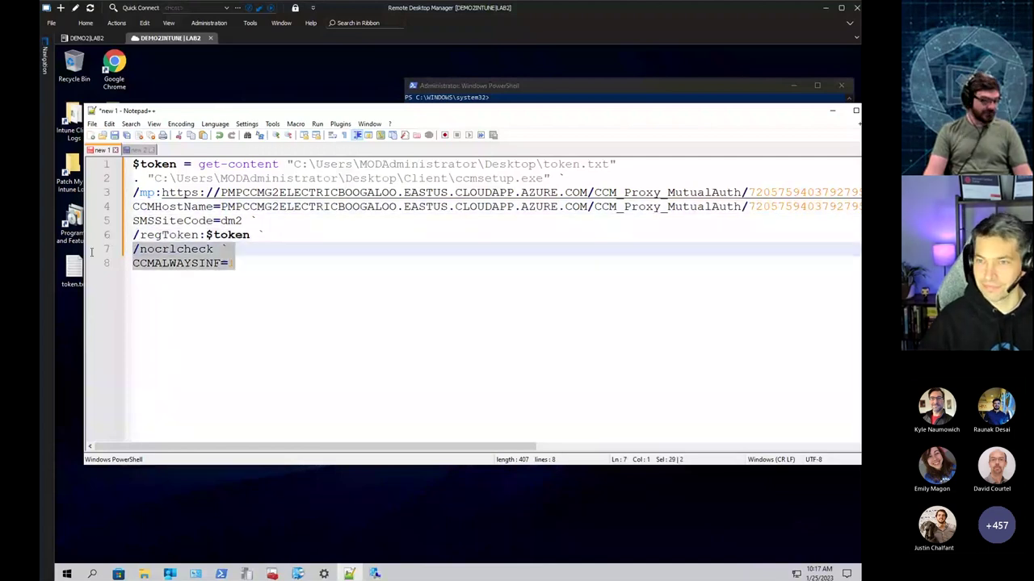
drag(245, 267, 259, 270)
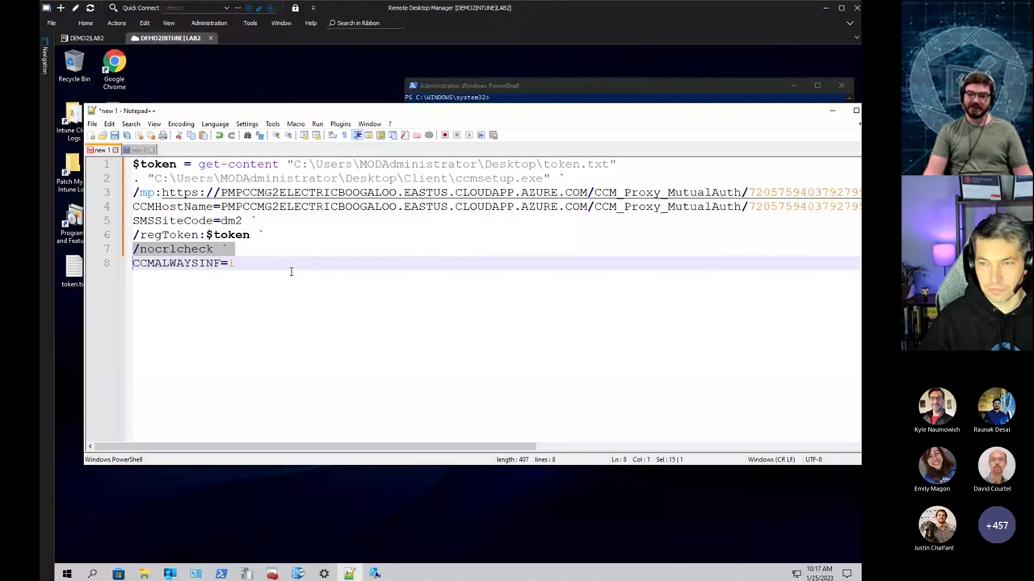
click(243, 277)
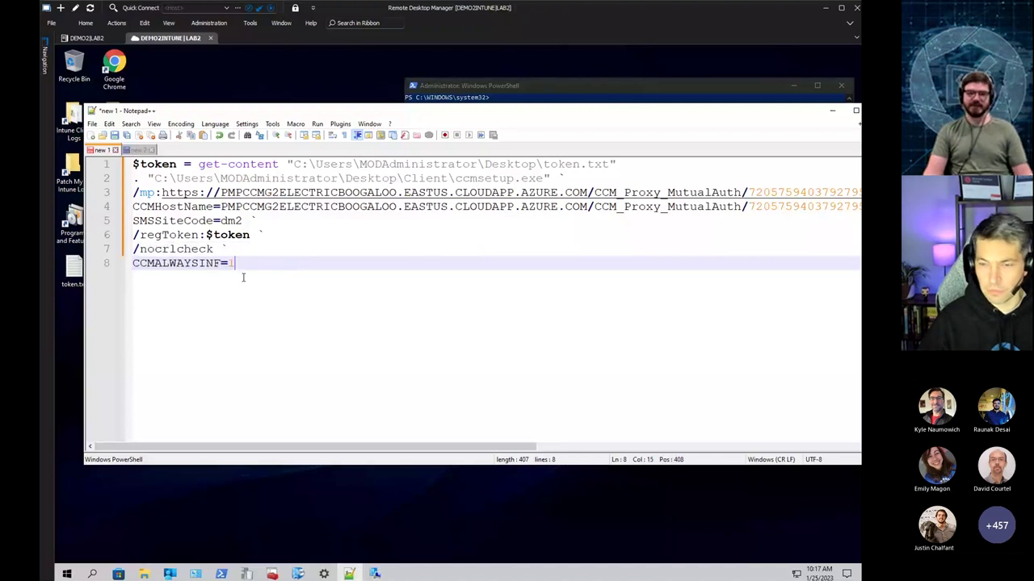
triple_click(242, 277)
click(265, 263)
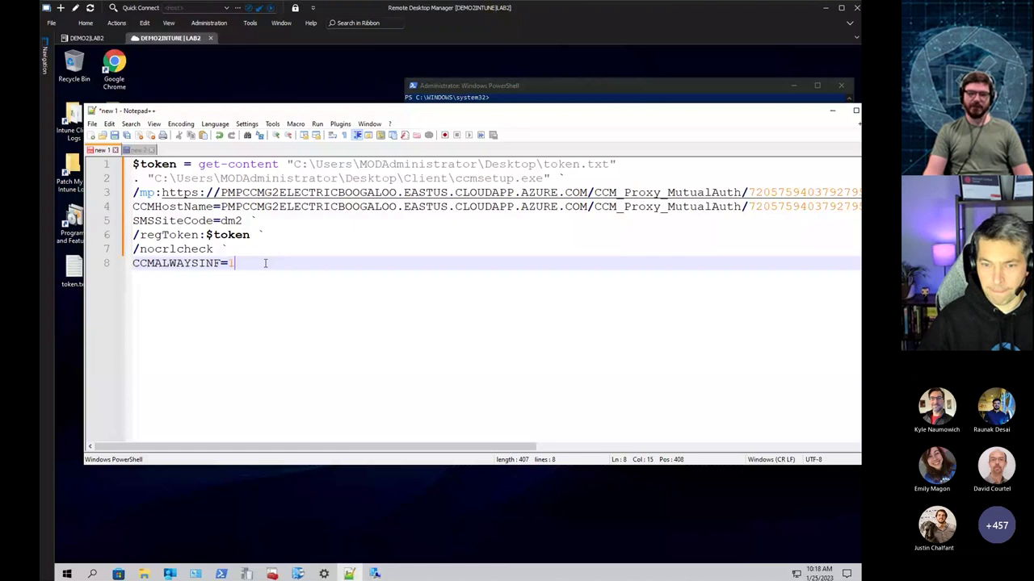
key(shift+Home)
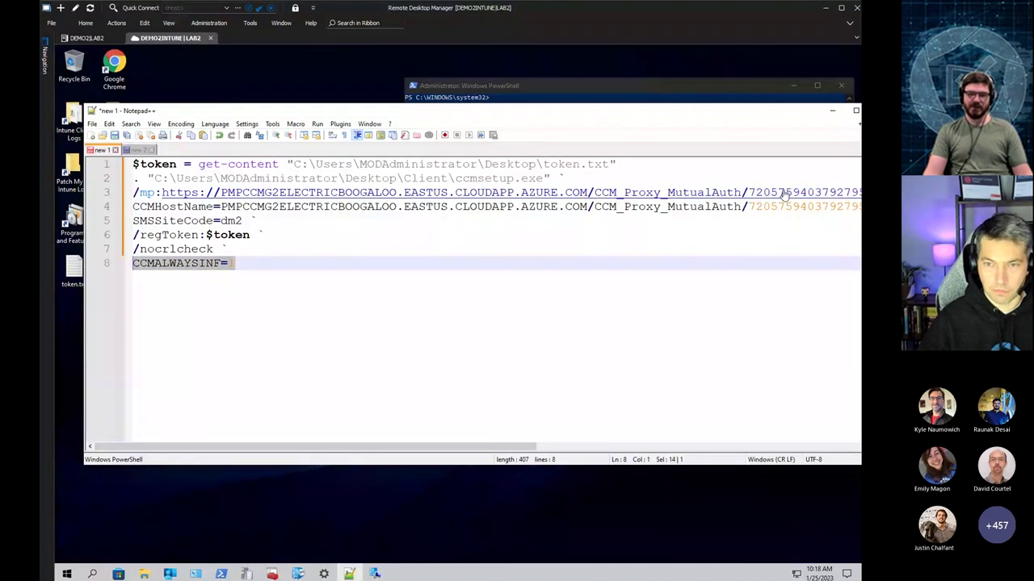
On DEMO2|LAB2, query SMS_ActiveMPCandidate in Root\Ccm\LocationServices for the MP of type "Internet", and highlight the class, filter and returned address
key(ctrl+Tab)
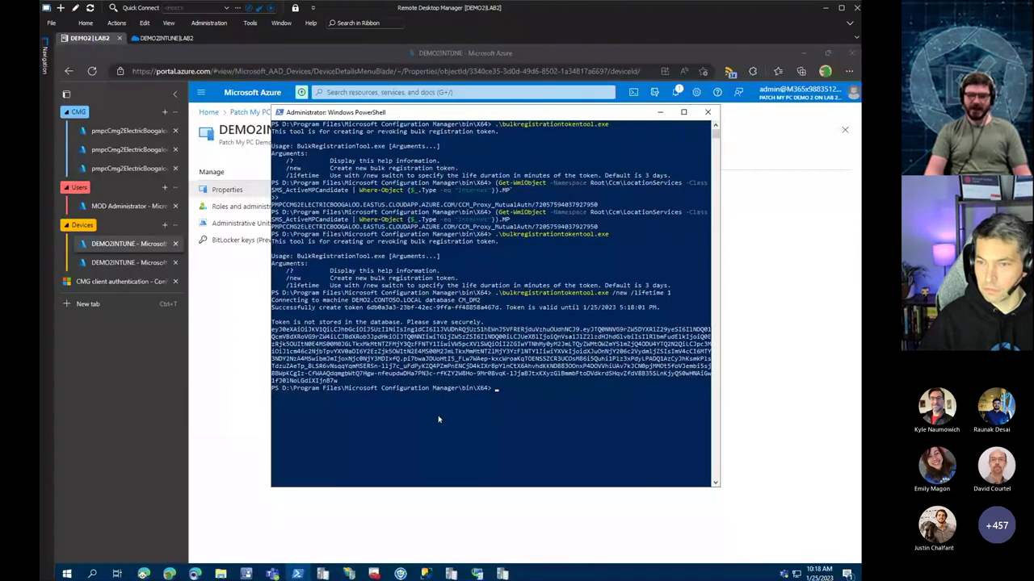
right_click(553, 410)
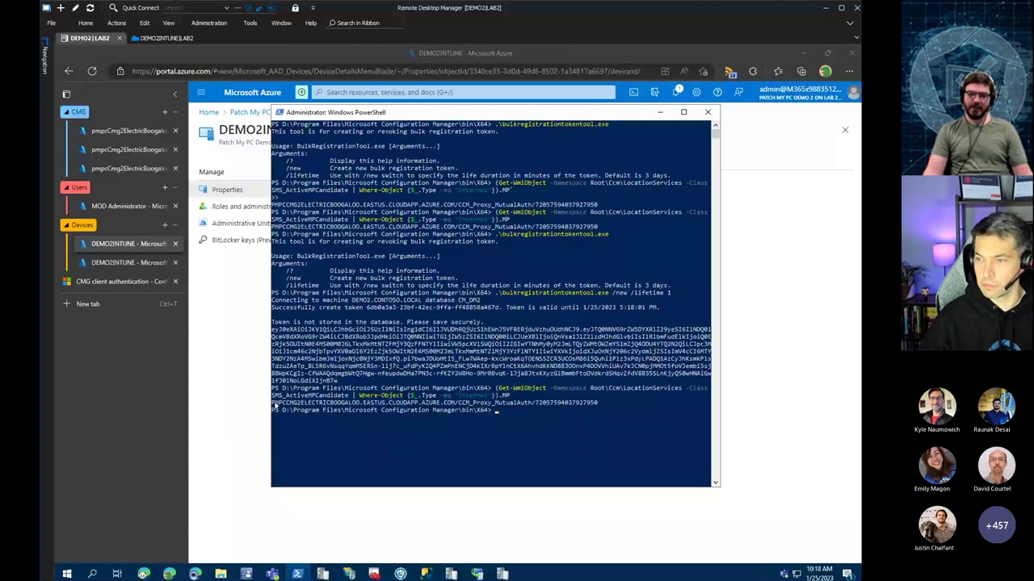
double_click(287, 401)
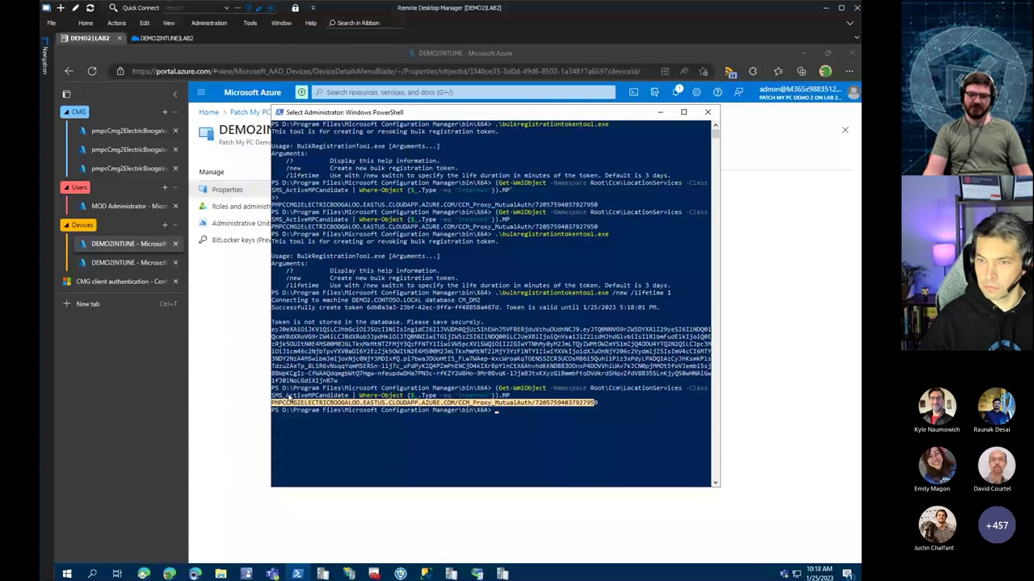
double_click(291, 396)
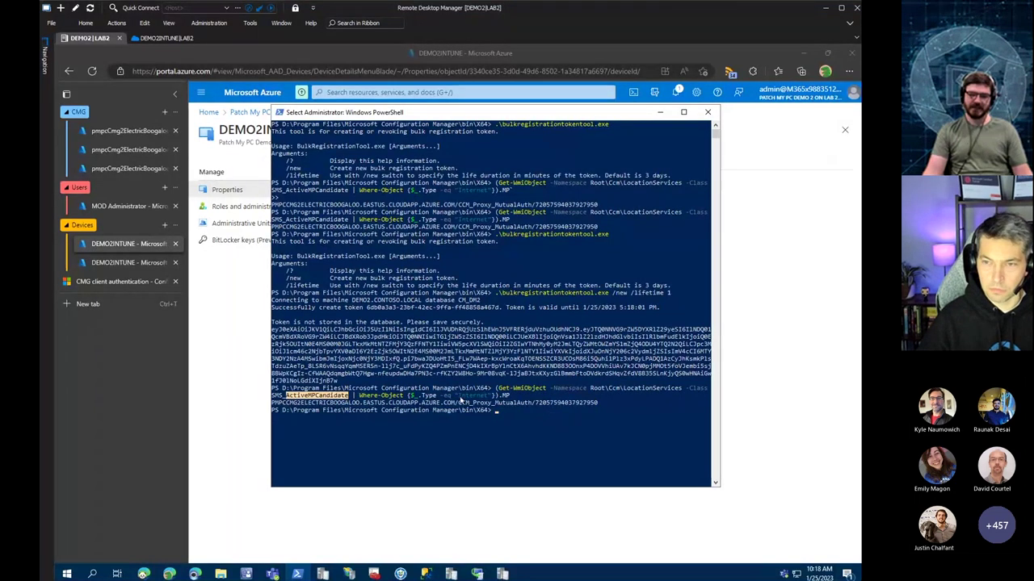
drag(491, 397, 461, 401)
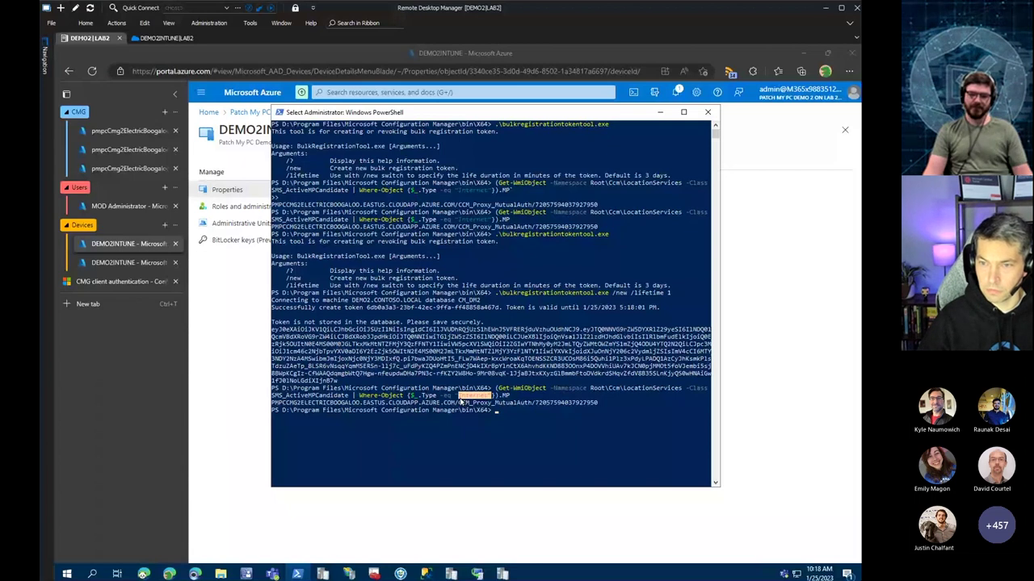
double_click(460, 401)
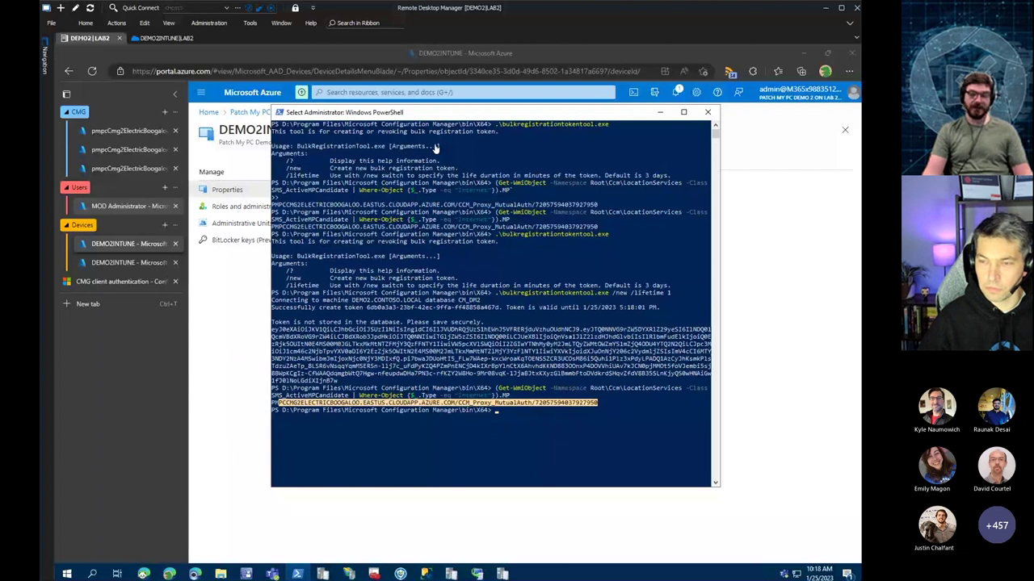
On DEMO2INTUNE|LAB2, examine the local computer's Personal certificates and the CONTOSO-DC-CA entry under Trusted Root Certification Authorities
key(ctrl+Tab)
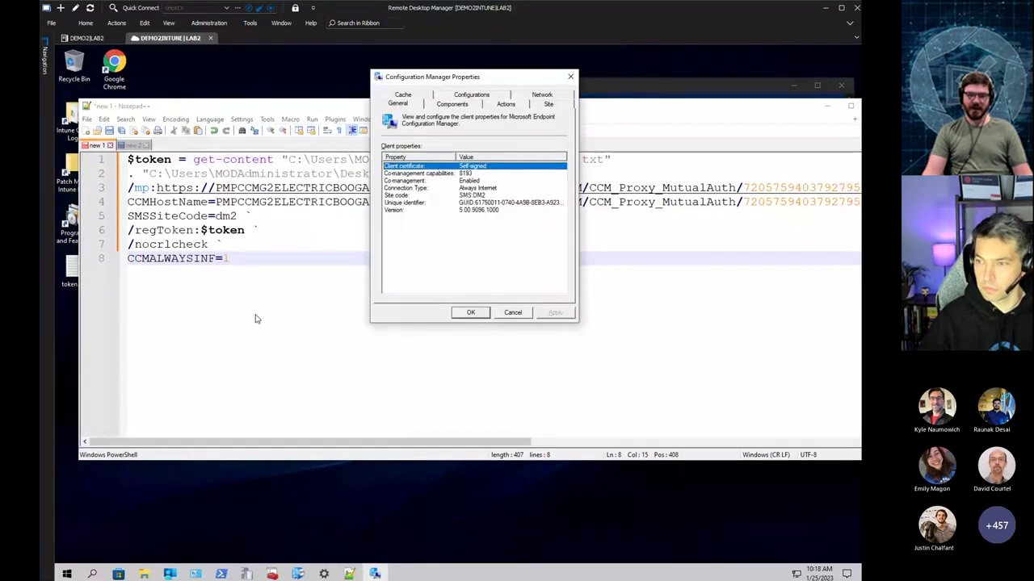
key(alt+Tab)
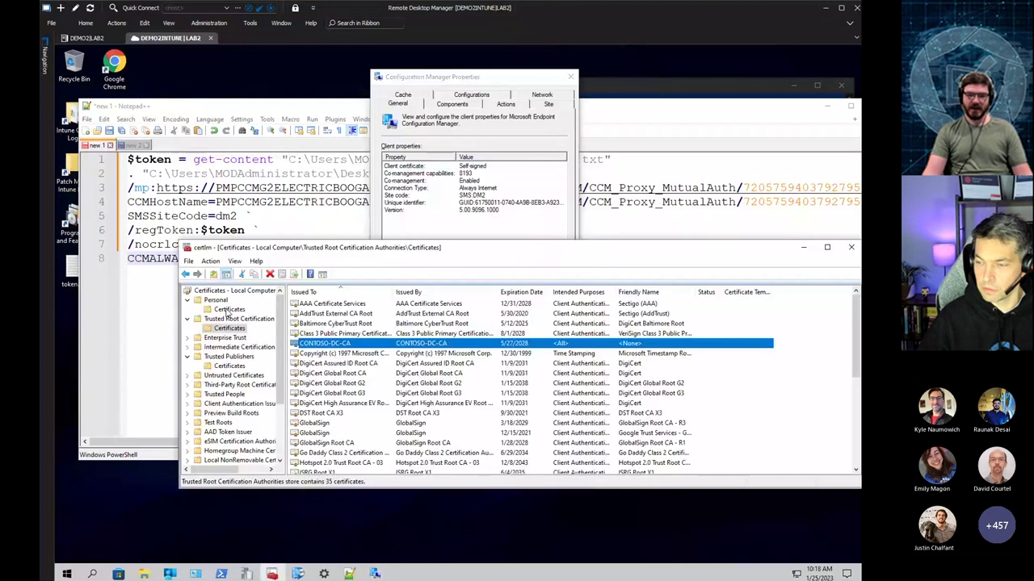
click(229, 310)
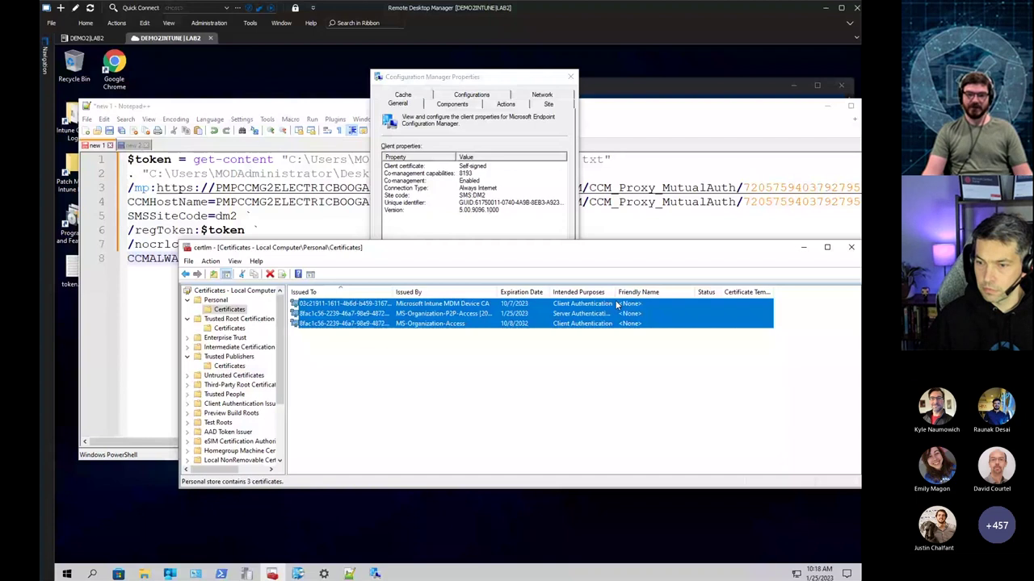
click(408, 281)
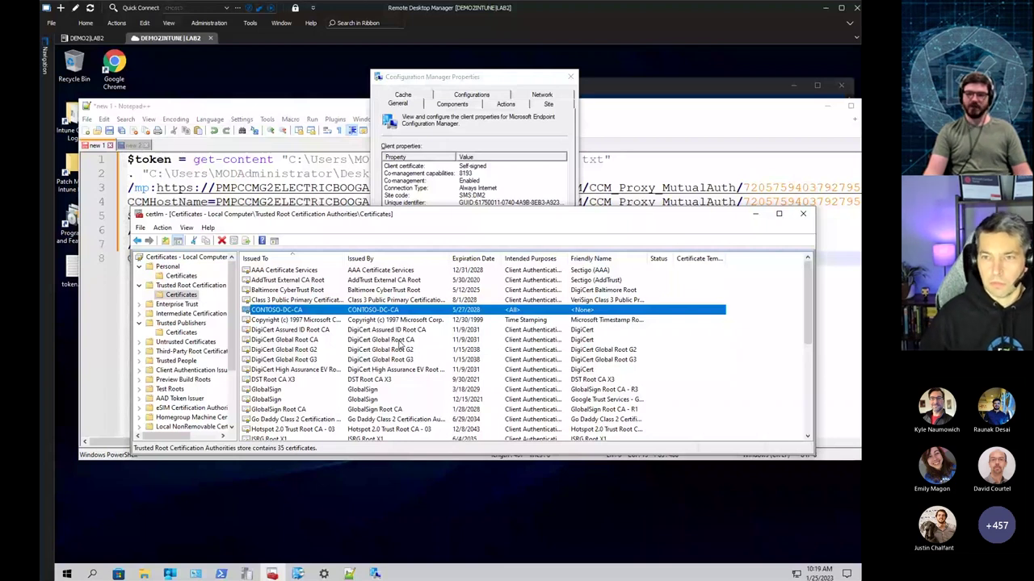
On DEMO2|LAB2, view the ProcessRequest - Start entry in CCM_STS.log and the CCM_STS application under Default Web Site in IIS Manager
click(751, 218)
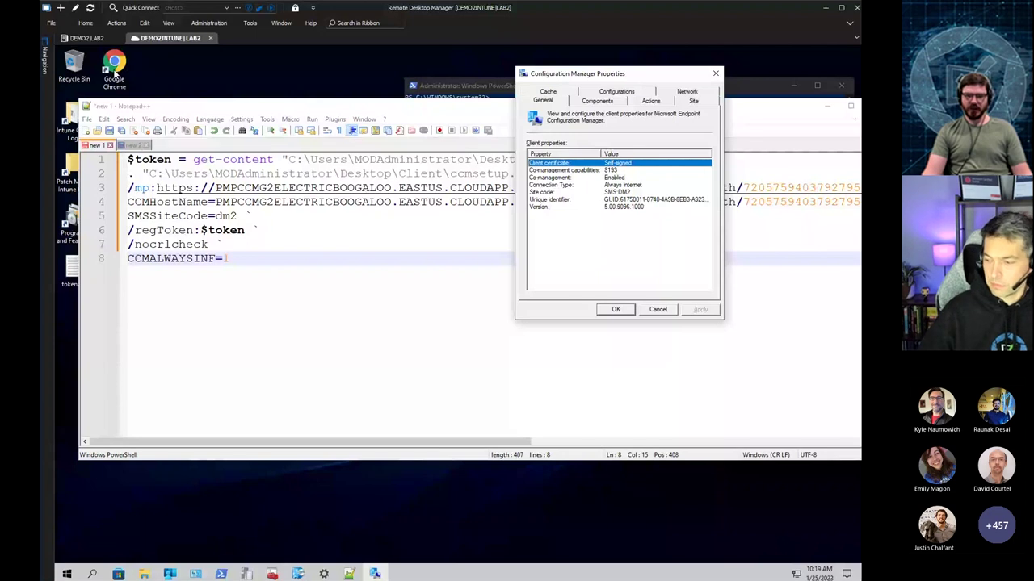
click(86, 38)
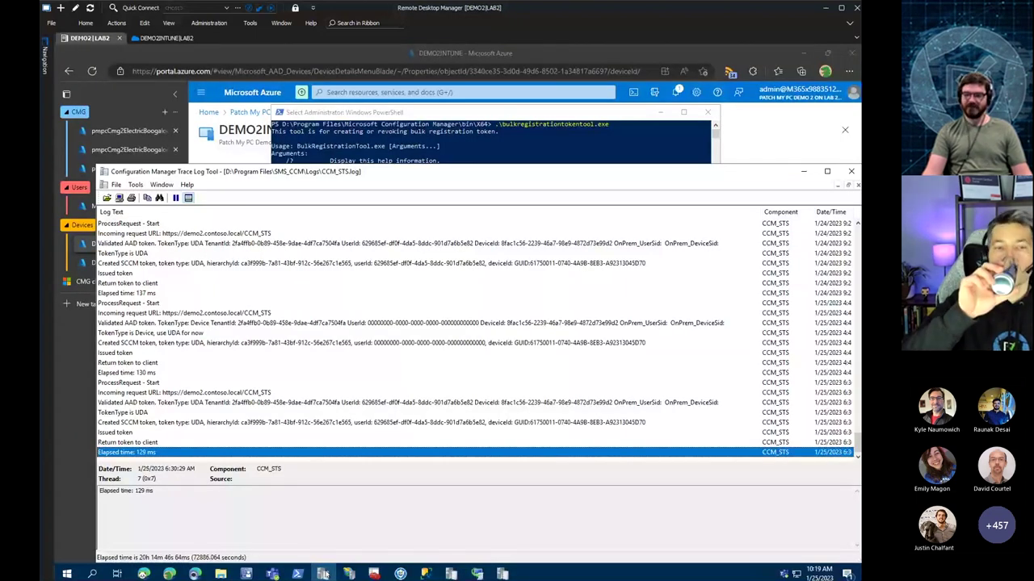
click(153, 382)
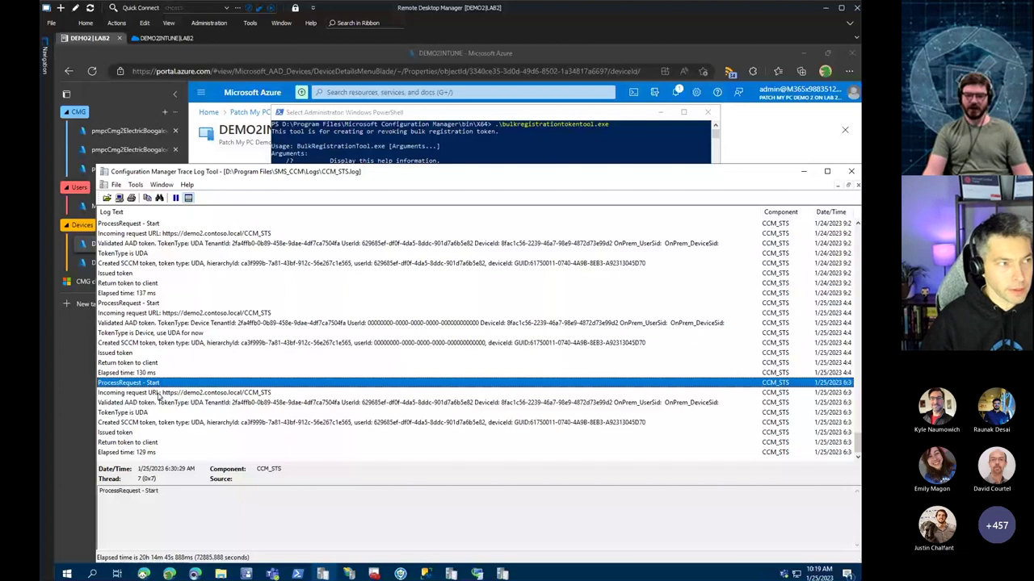
click(373, 573)
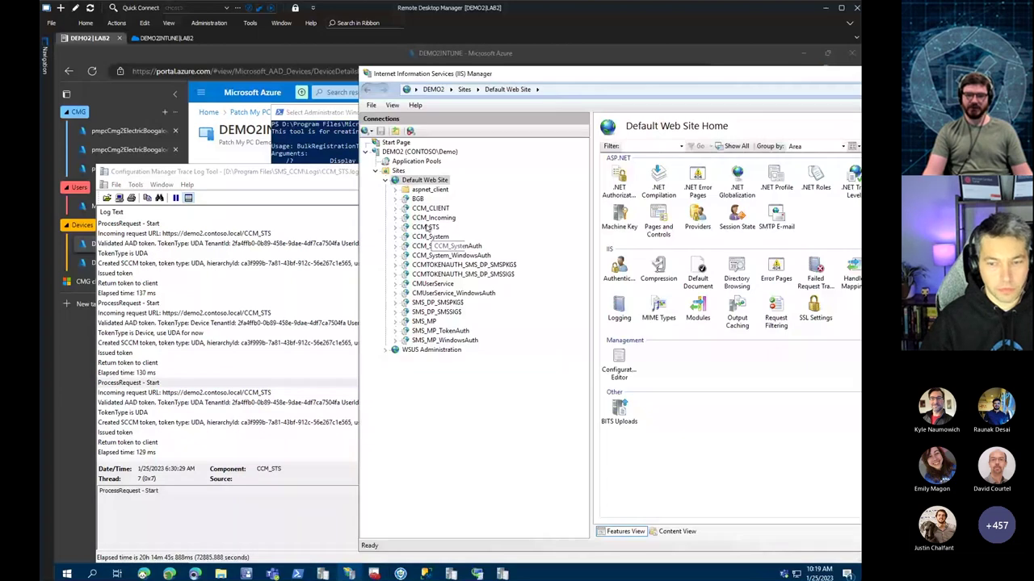
click(425, 227)
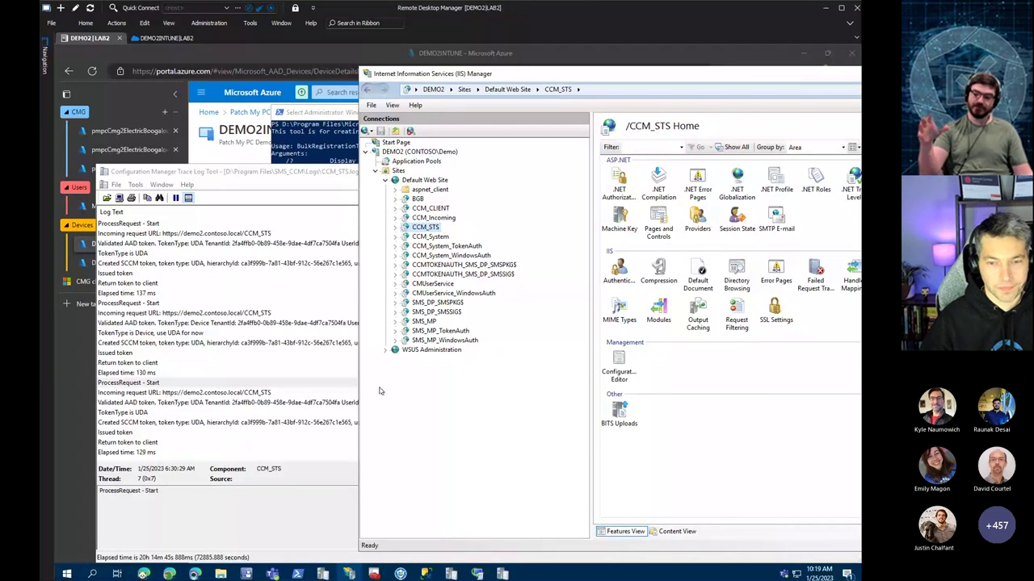
In CCM_STS.log, examine the Validated AAD token entry, highlighting its DeviceId, and the Issued token entry
click(240, 386)
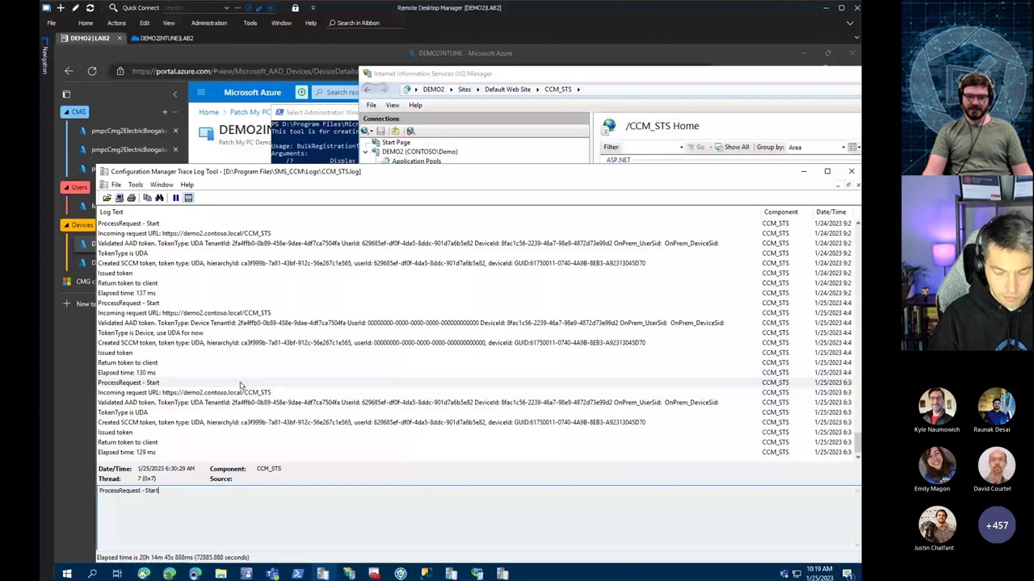
click(237, 402)
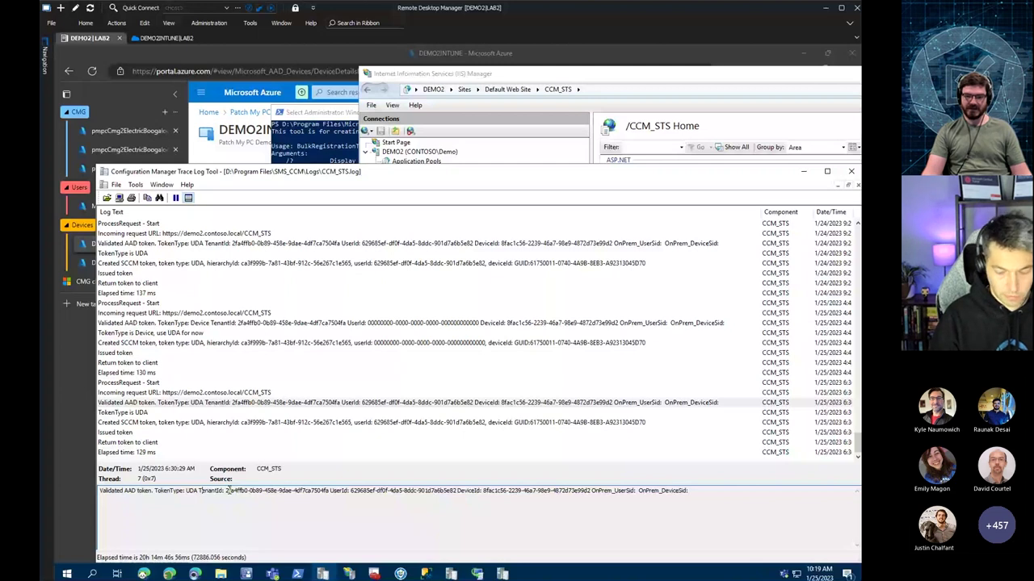
drag(471, 490, 581, 489)
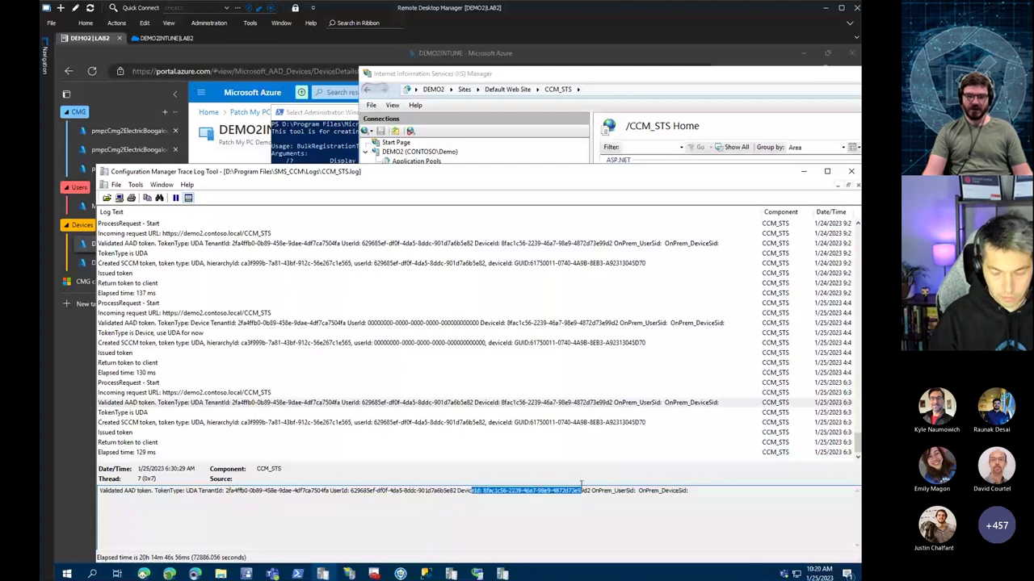
click(145, 402)
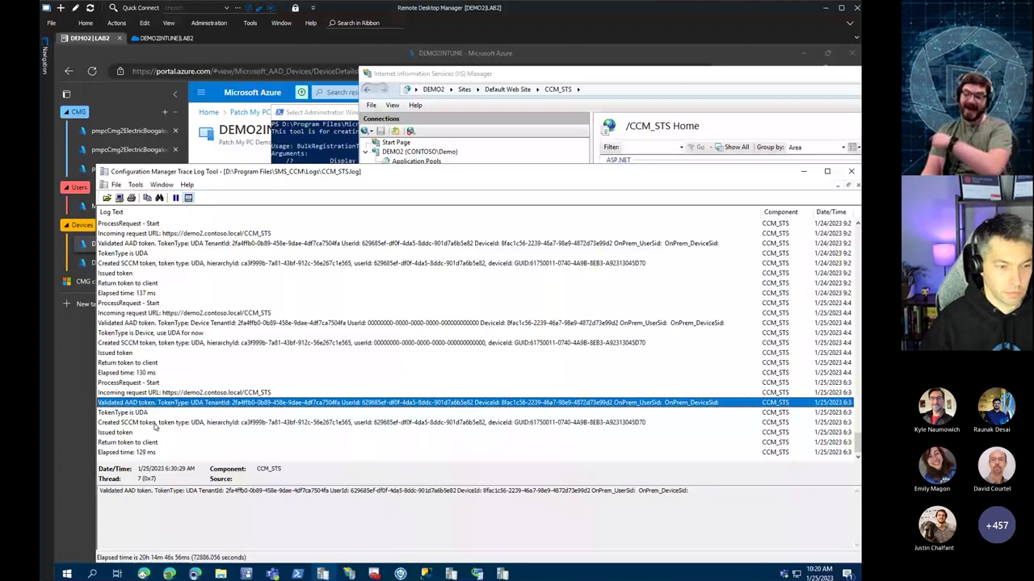
click(154, 432)
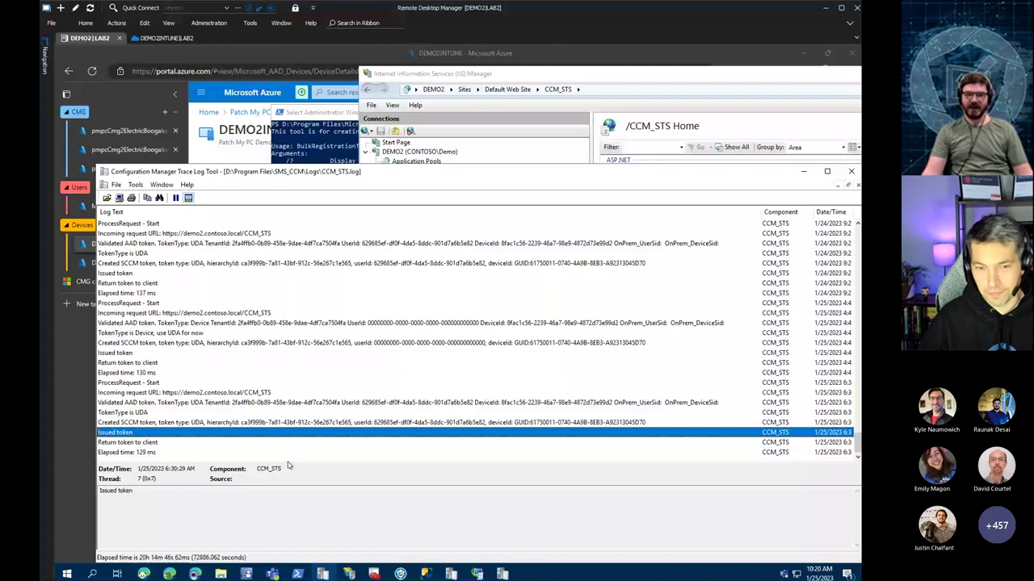
Switch to SQL Server Management Studio and examine the AADDeviceID of DEMO2INTUNE in the System_DISC query results
key(alt+Tab)
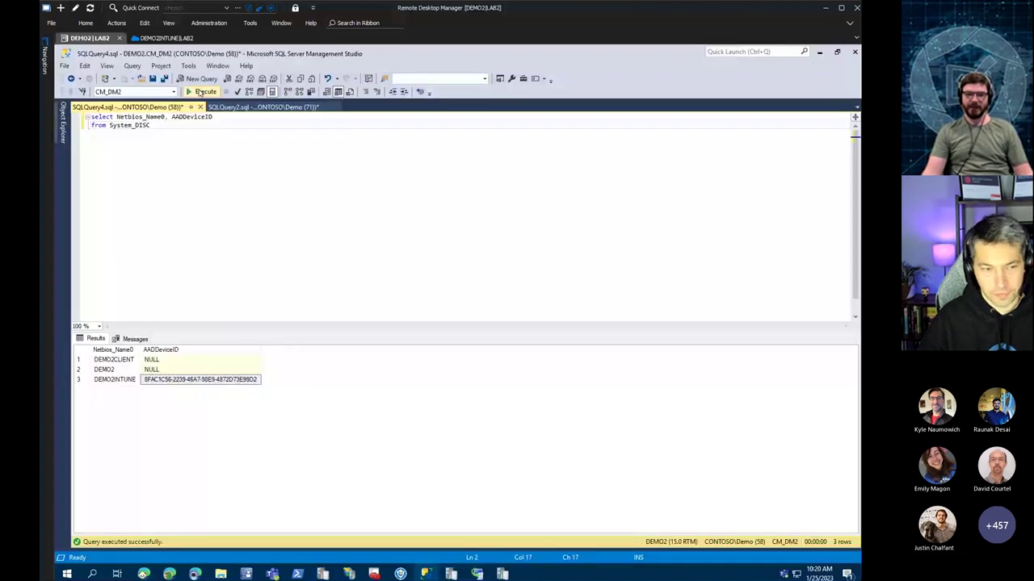
click(196, 473)
click(154, 148)
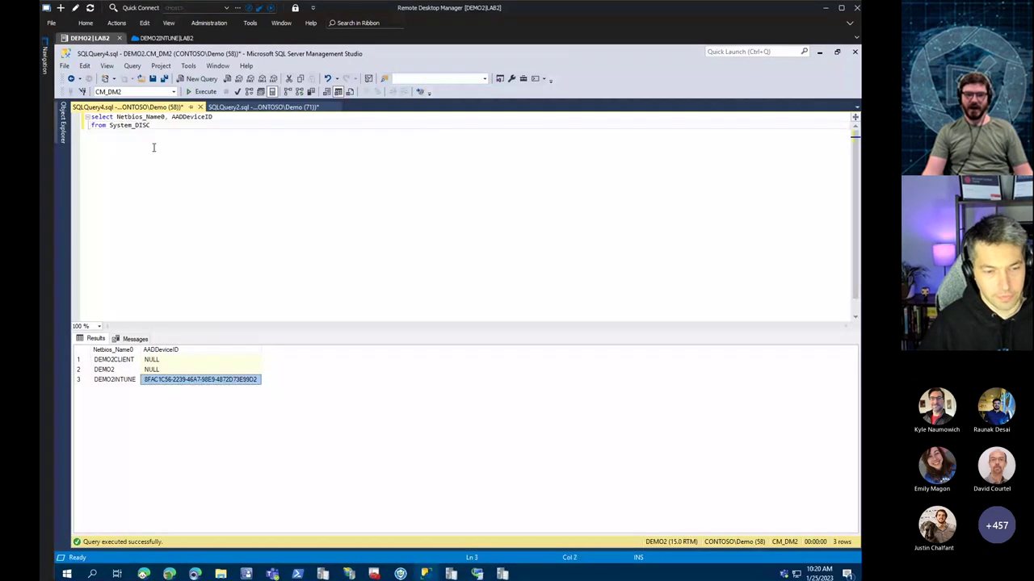
Show the DEMO2INTUNE device properties in the Azure portal over the query results and highlight the Device ID for comparison
click(169, 573)
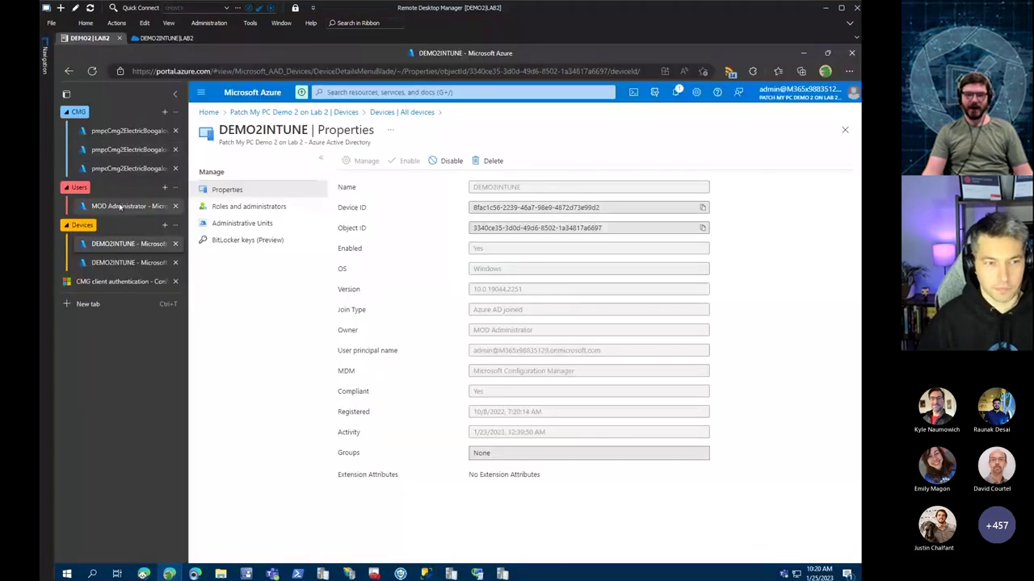
click(123, 166)
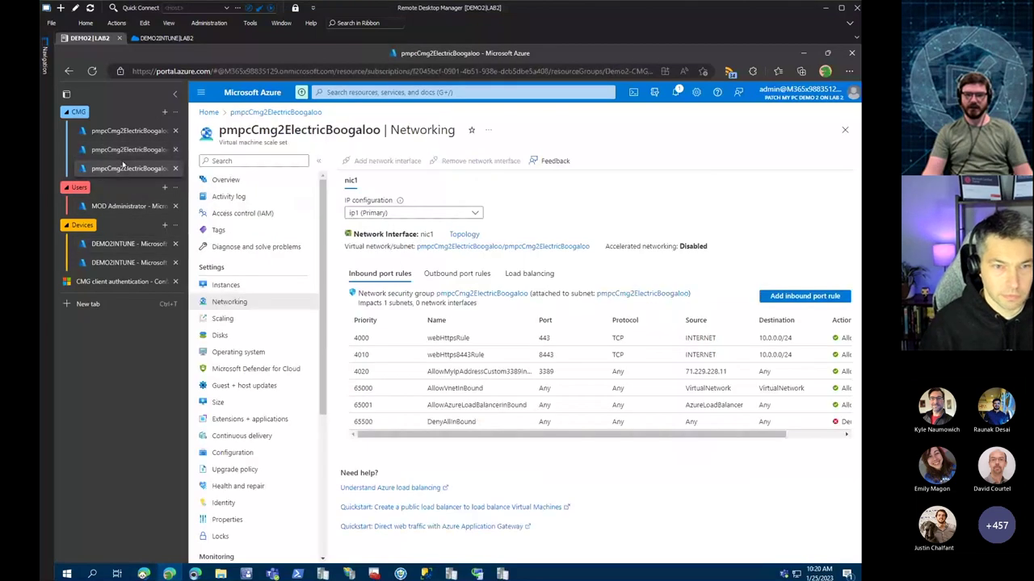
key(super+Down)
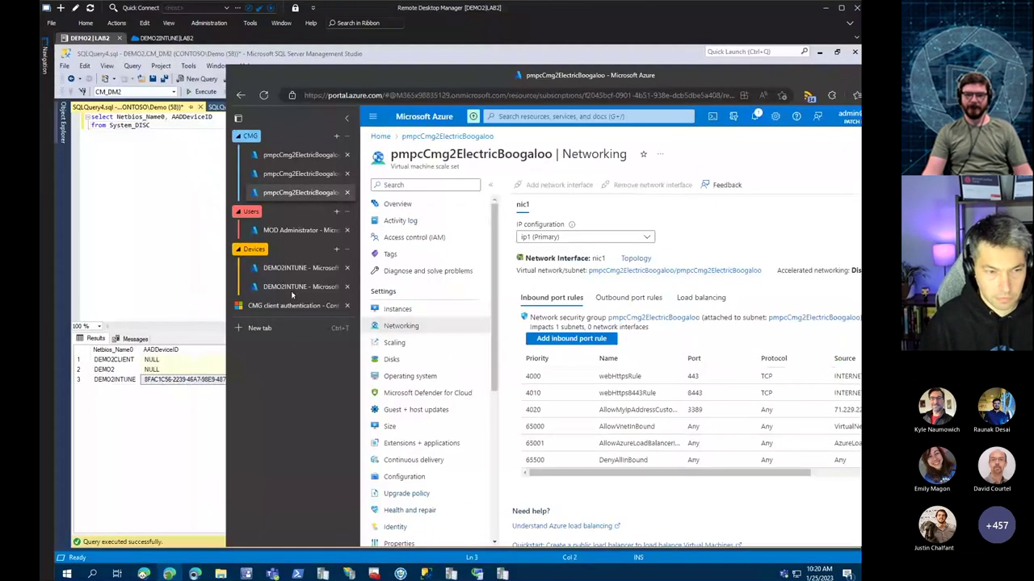
click(297, 267)
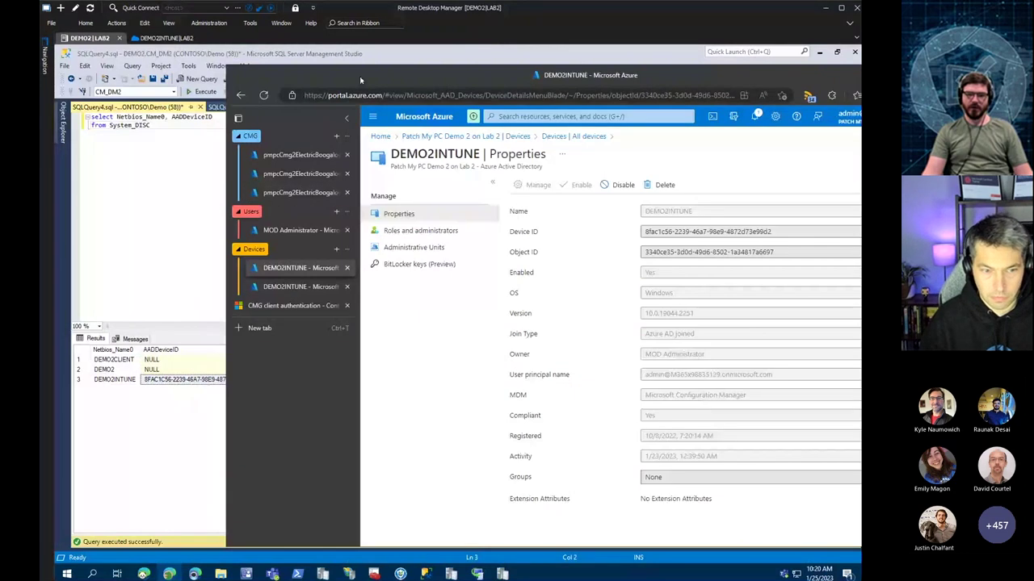
drag(359, 76, 505, 82)
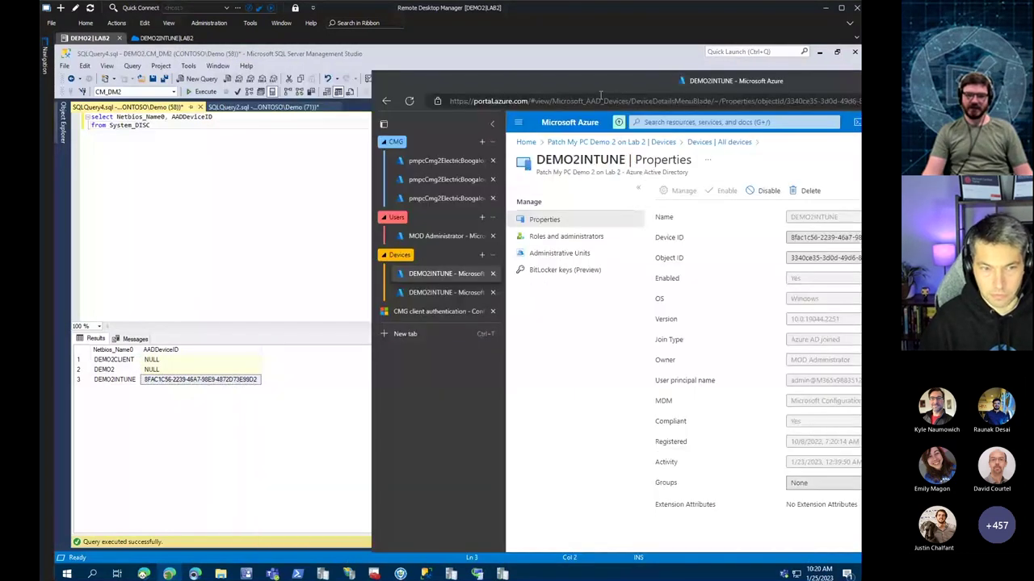
drag(600, 95, 462, 83)
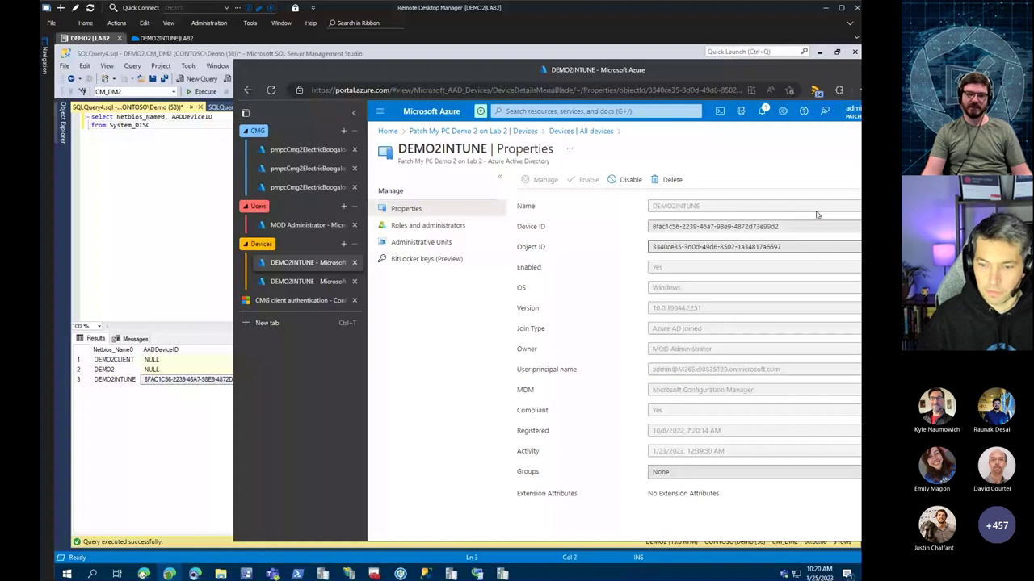
click(816, 226)
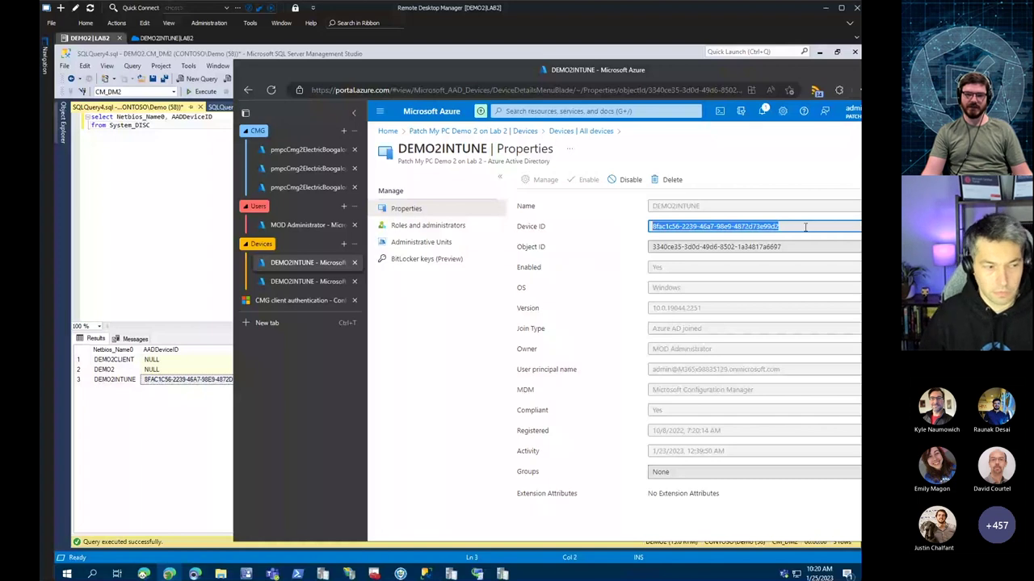
Examine the AADUserID column in the v_R_User query results and highlight the userId in the Created SCCM token entry of CCM_STS.log
click(220, 107)
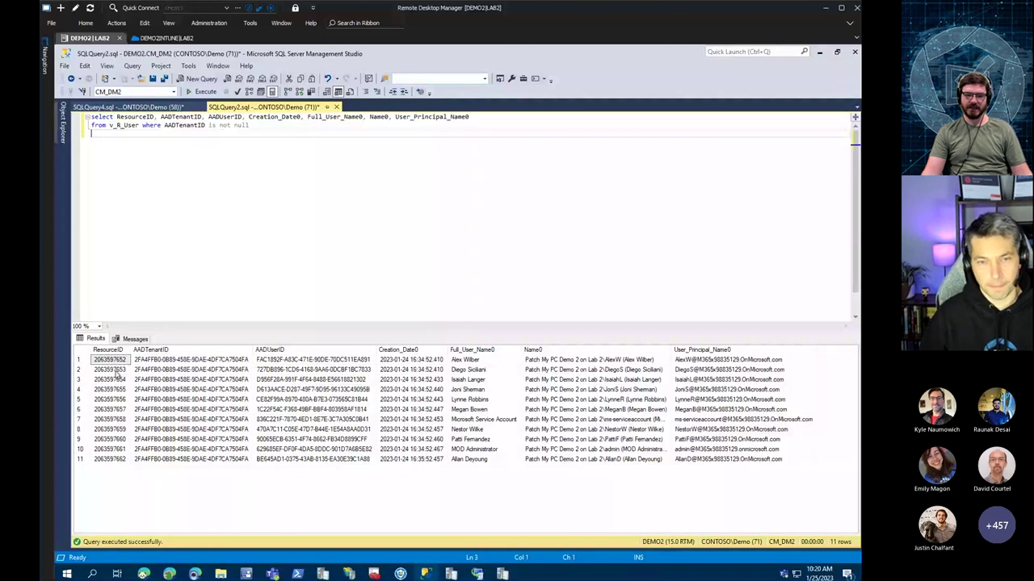
click(314, 359)
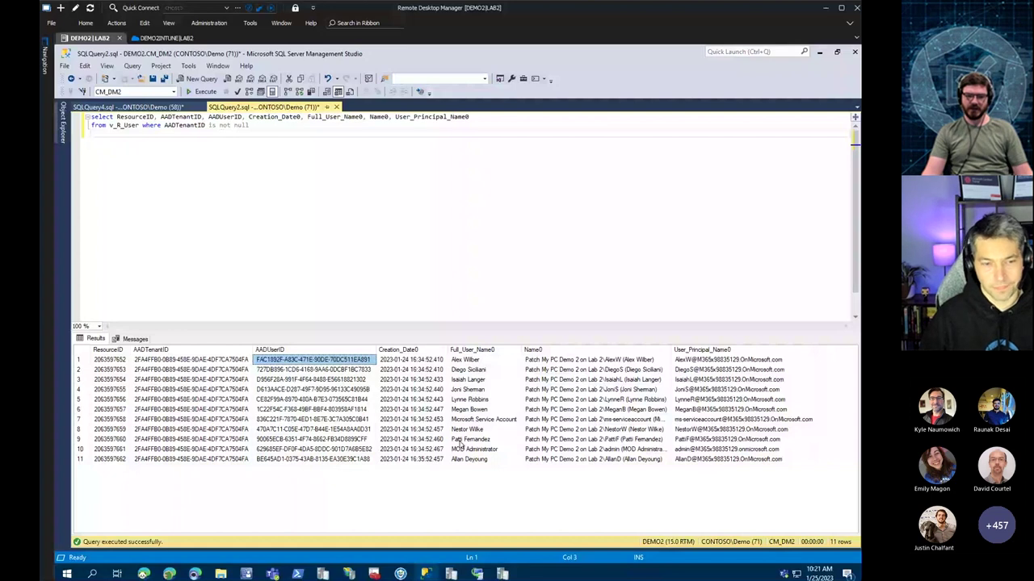
key(alt+Tab)
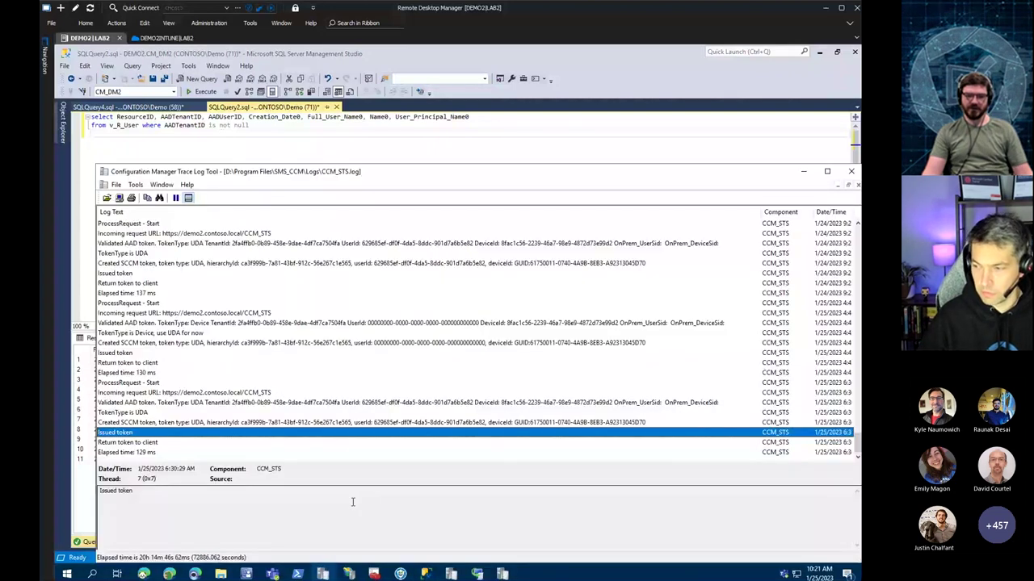
key(Up)
drag(361, 490, 474, 492)
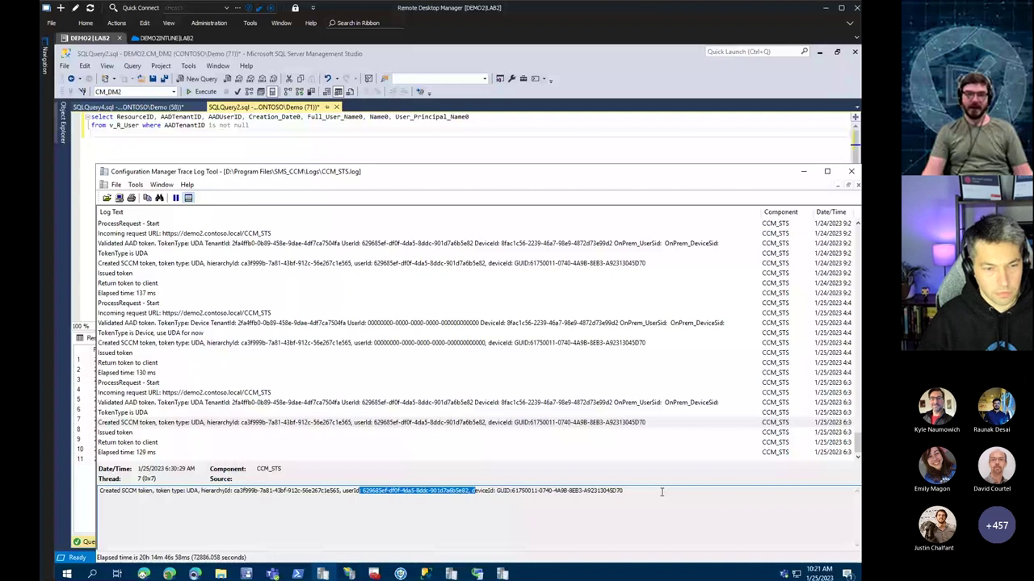
On DEMO2INTUNE|LAB2, view the ContentLocationRequest XML in Notepad++ and bring up CcmNotificationAgent.log
key(ctrl+Tab)
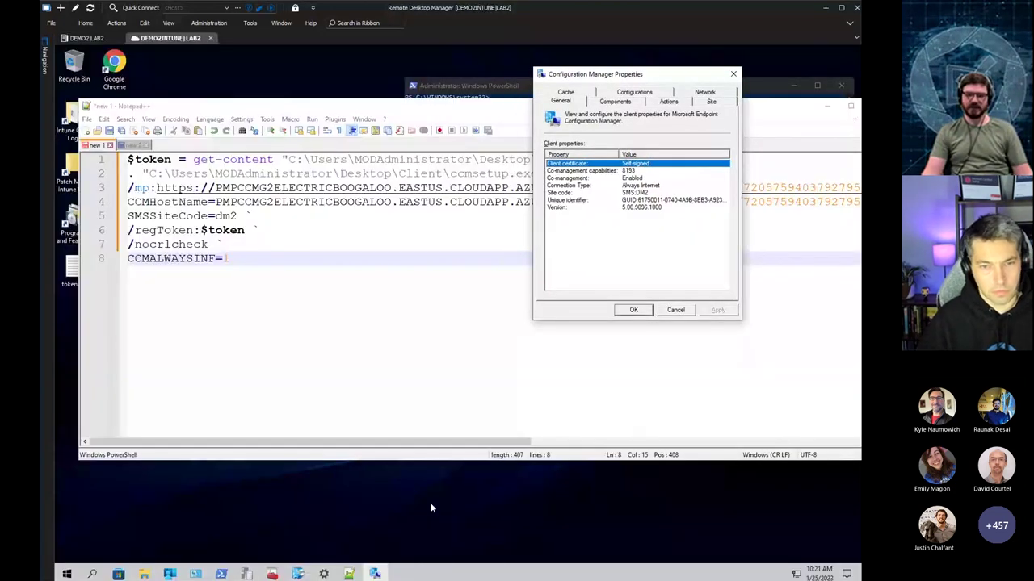
click(131, 146)
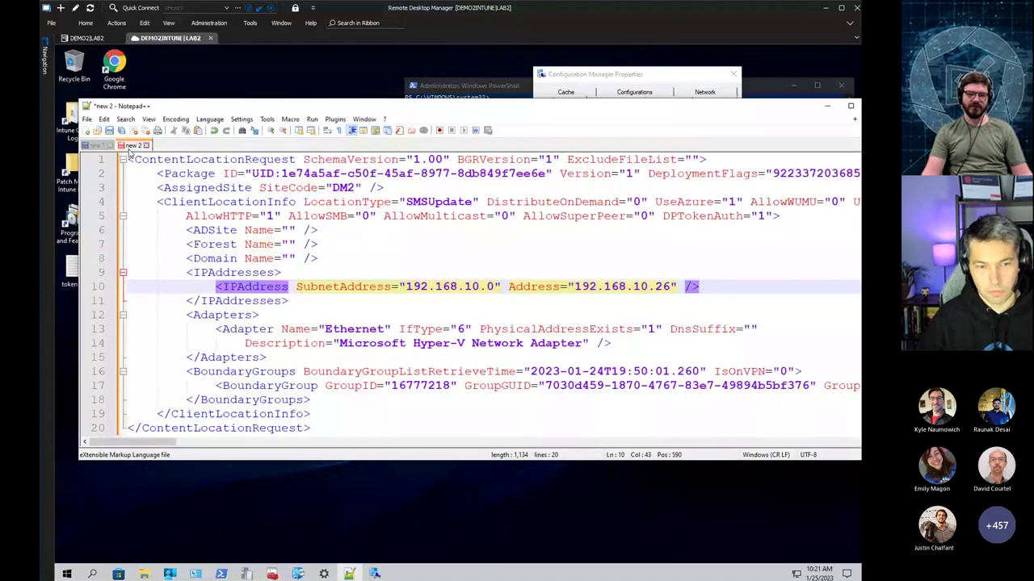
click(406, 382)
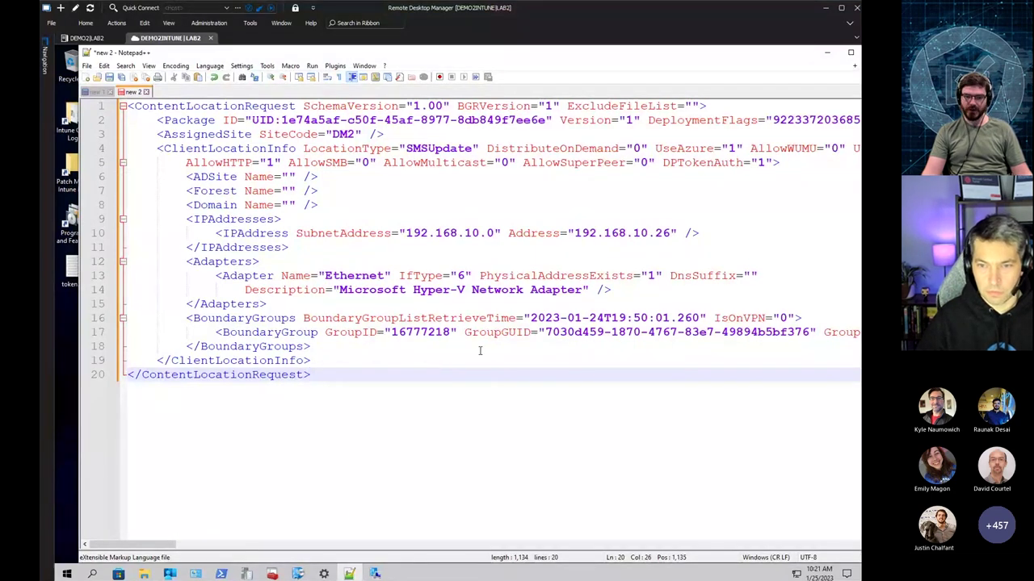
click(246, 573)
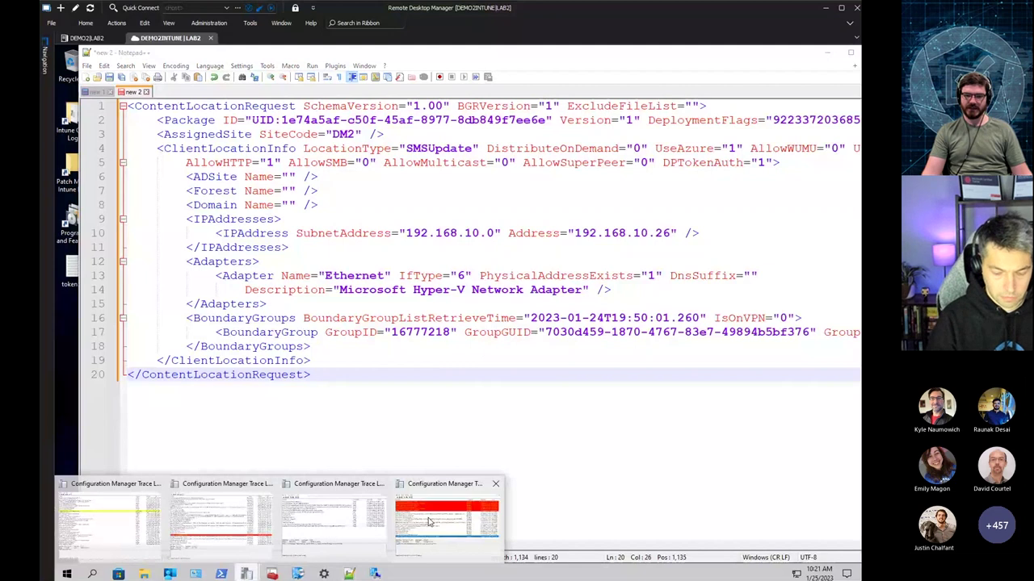
click(428, 522)
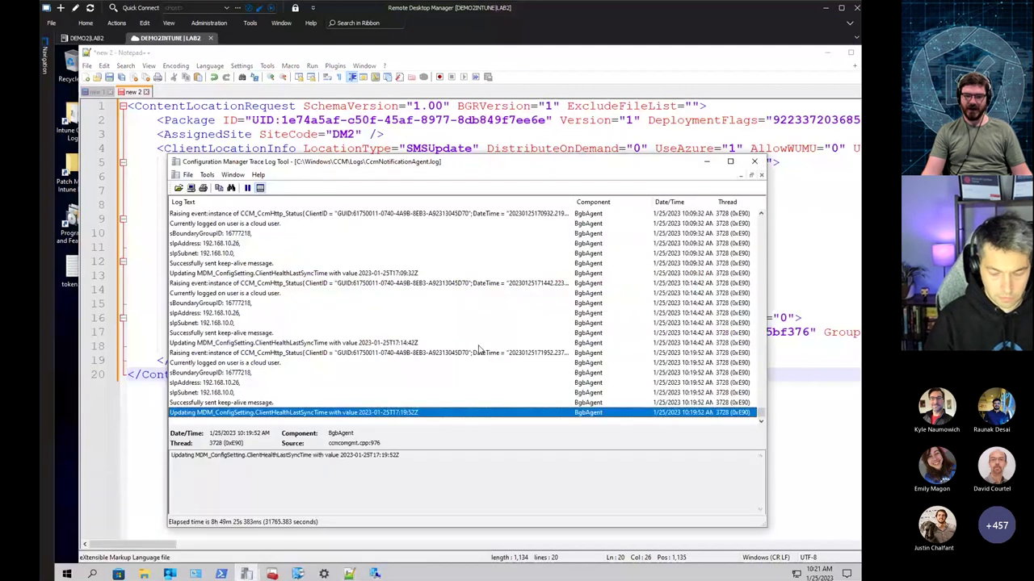
Check the Notepad++ 8.4.8 (x64) update in Software Center's update list and snooze the required update for Notepad++
click(372, 573)
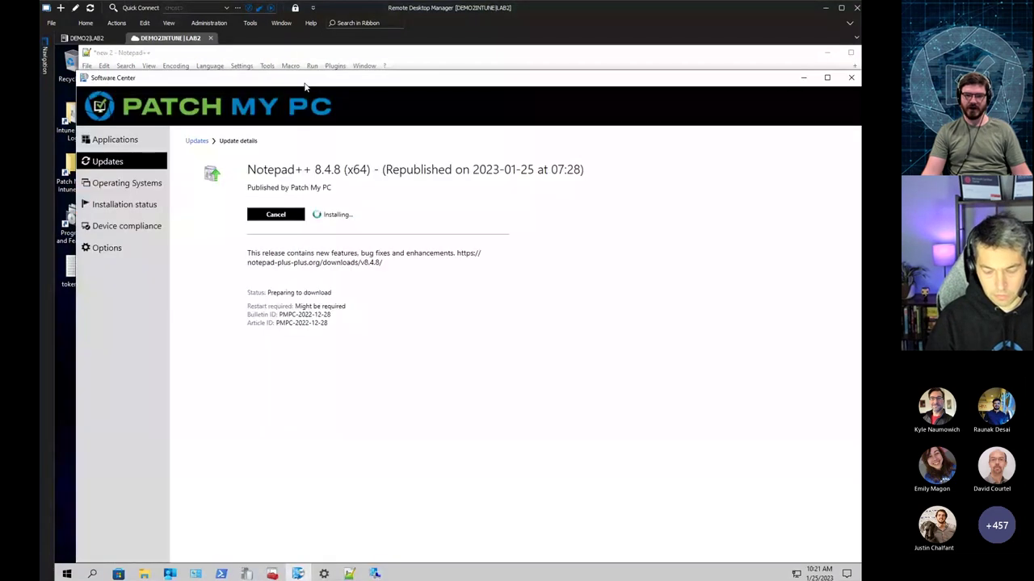
double_click(305, 84)
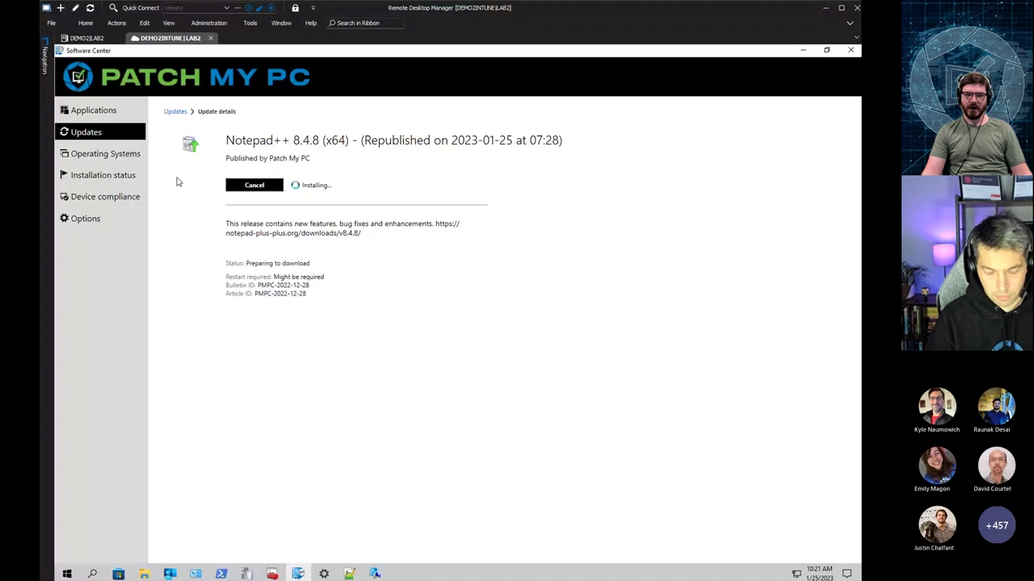
click(81, 132)
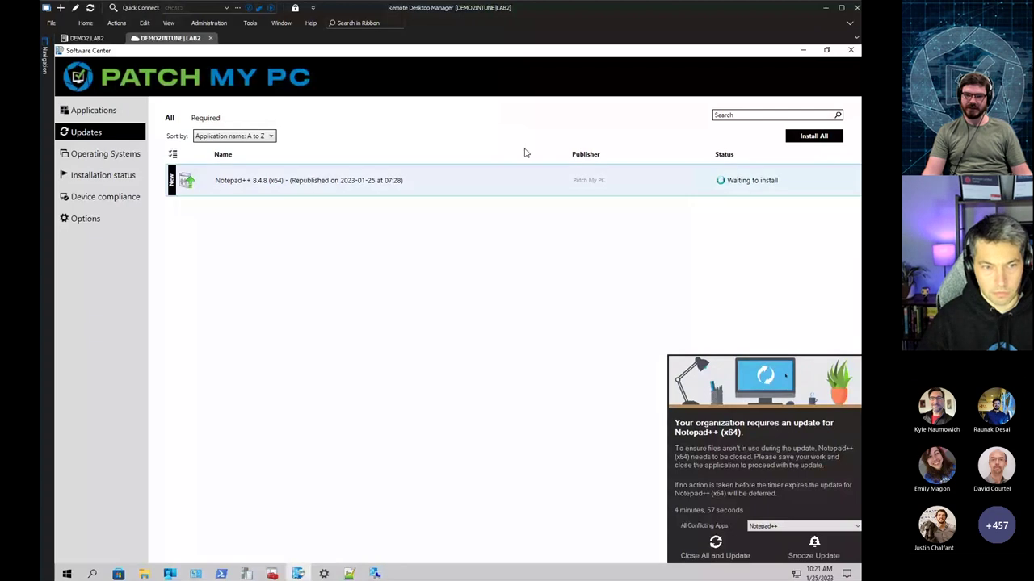
double_click(429, 54)
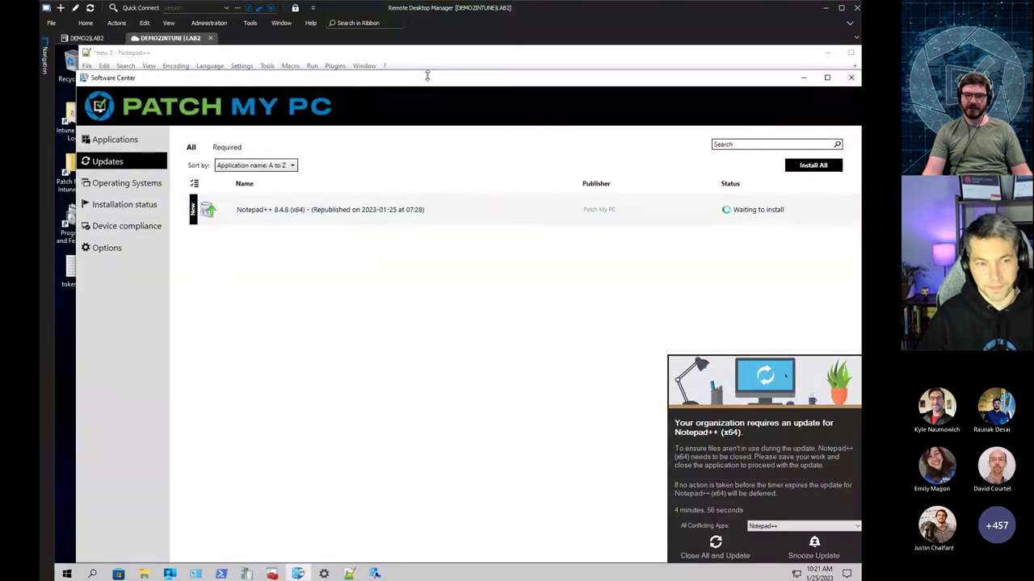
drag(427, 75, 825, 111)
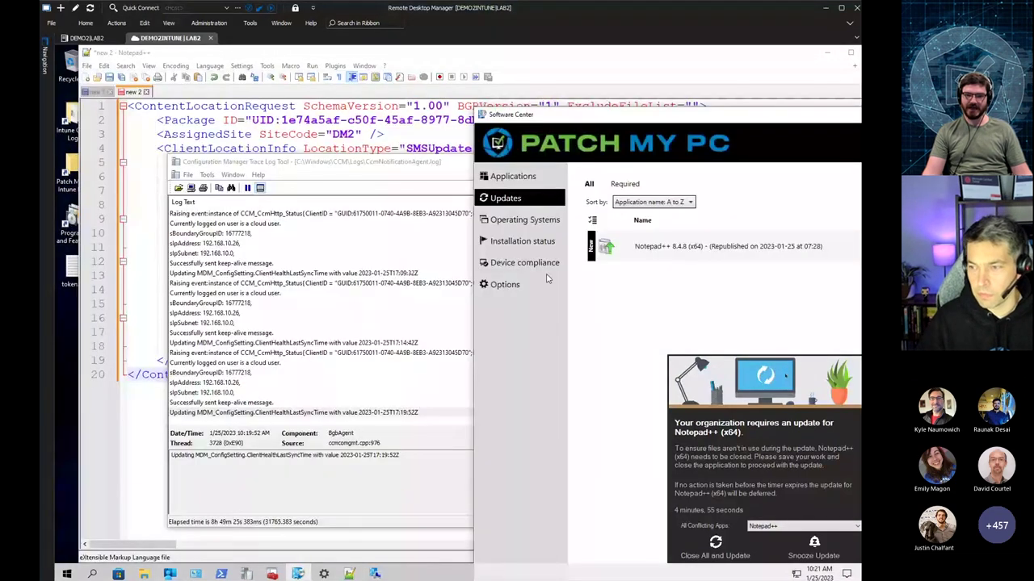
key(alt+Tab)
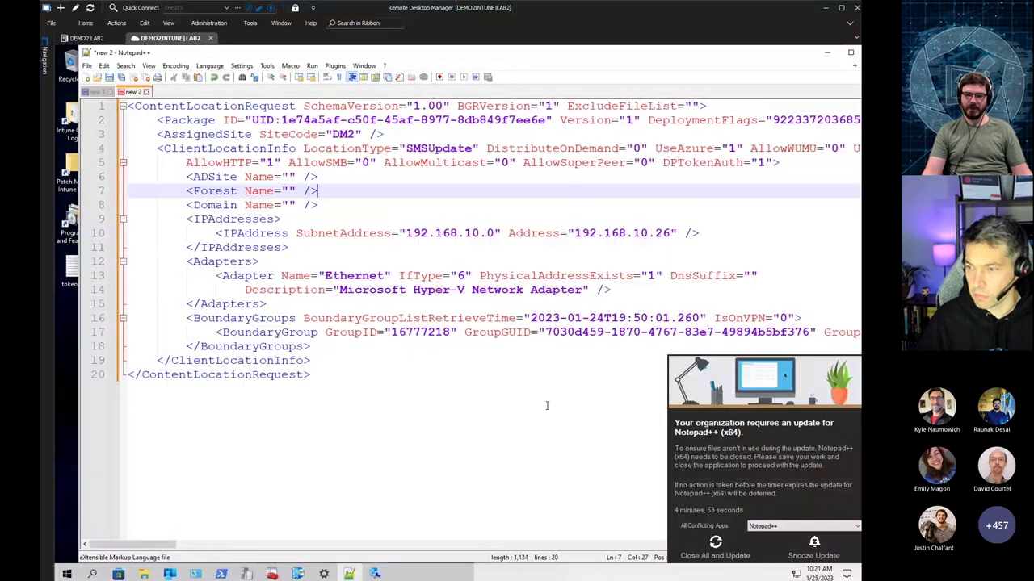
click(814, 545)
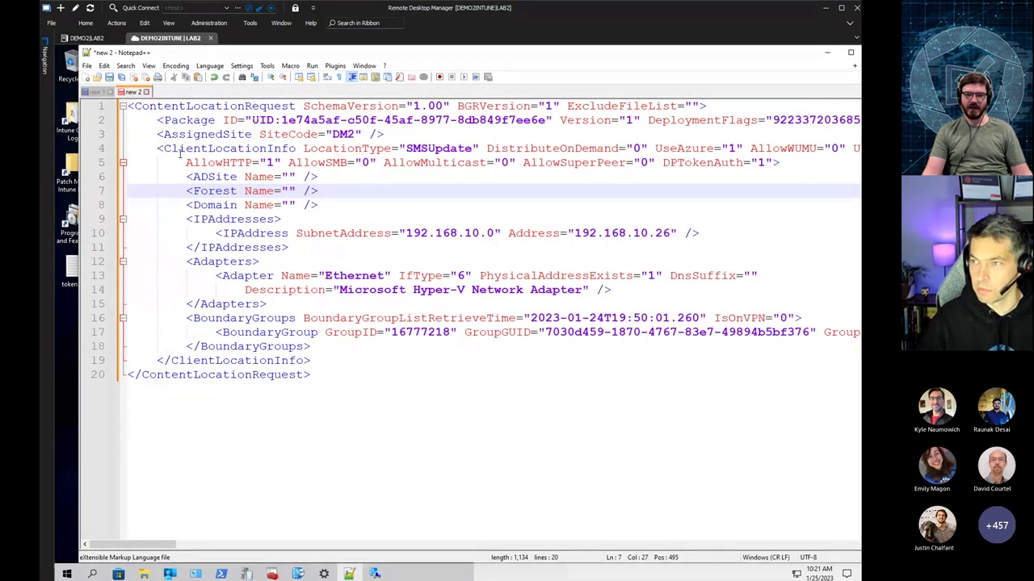
Highlight the UseAzure="1" attribute of the ClientLocationInfo element in the ContentLocationRequest XML
click(634, 148)
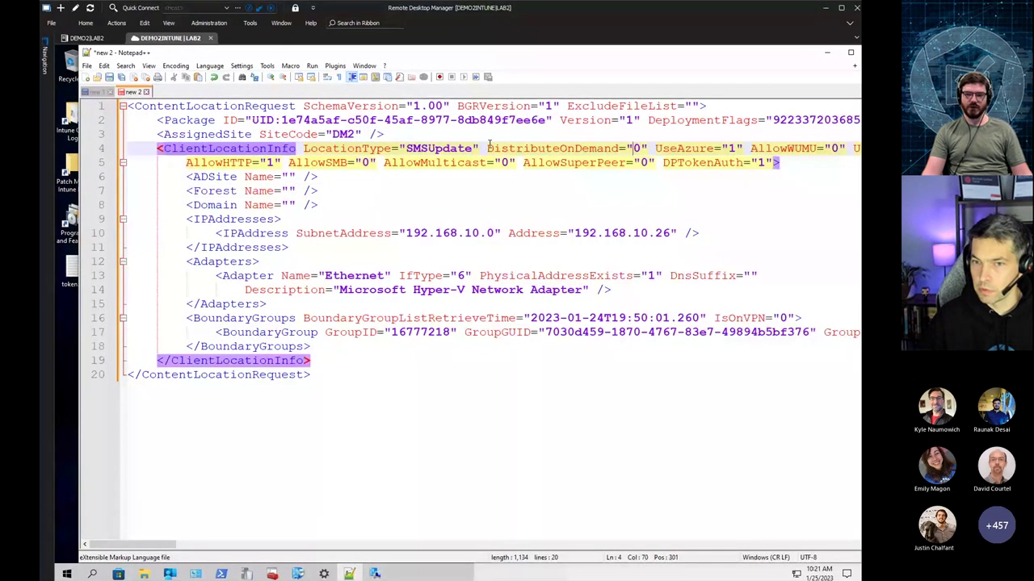
double_click(703, 151)
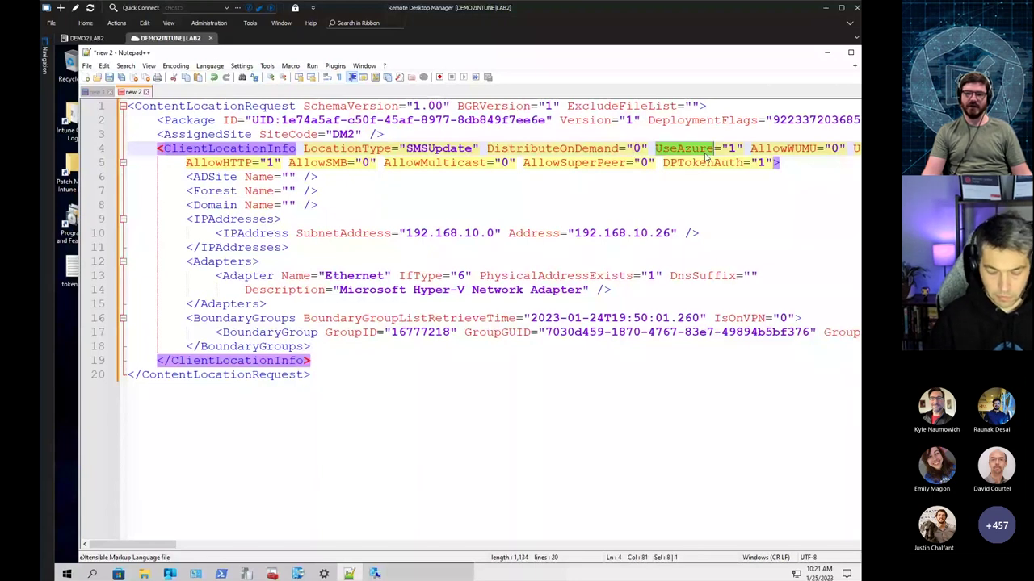
drag(743, 150, 655, 149)
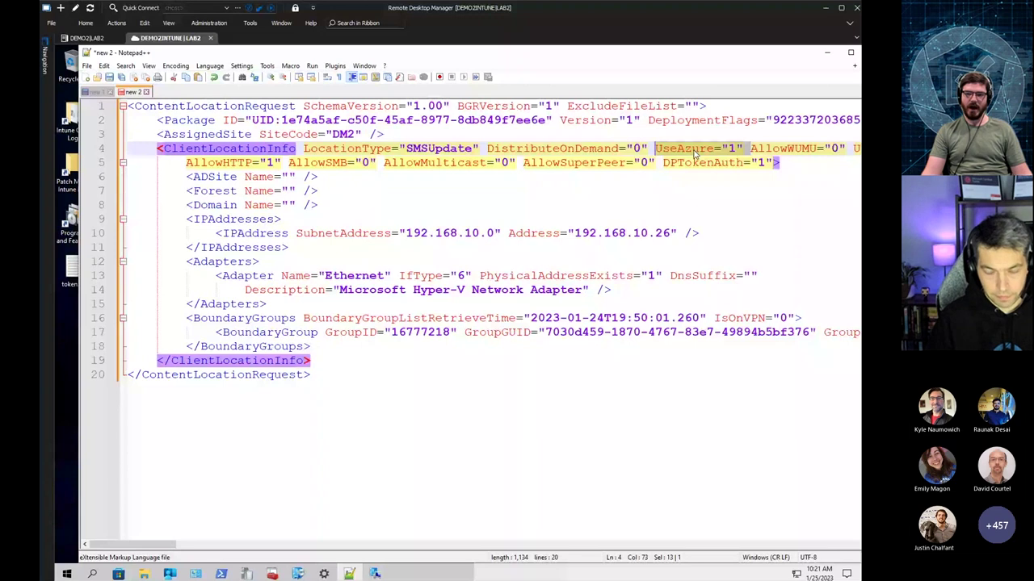
click(738, 149)
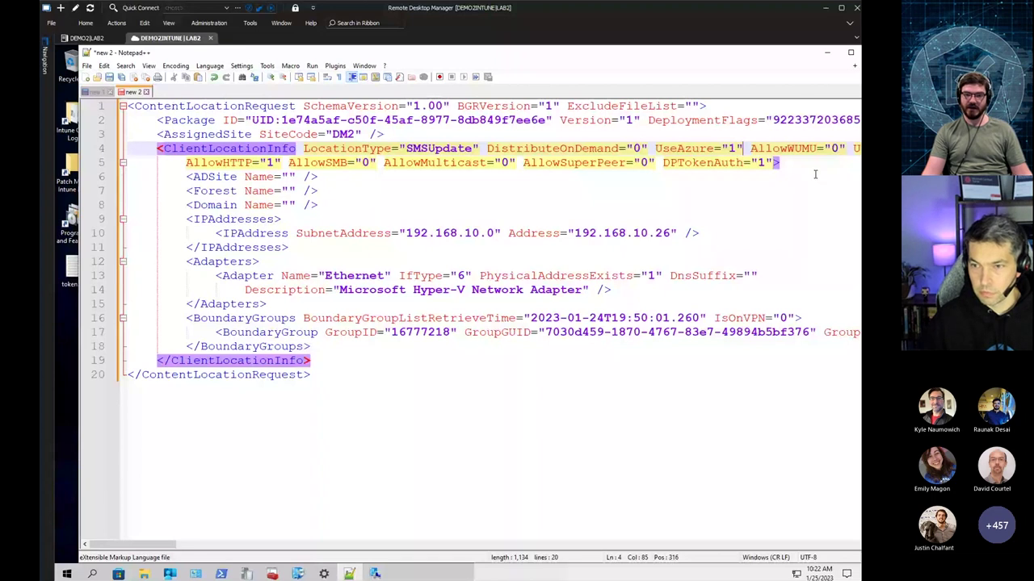
Examine the UseInternetDP and DPTokenAuth attributes of the ClientLocationInfo element in the ContentLocationRequest XML
drag(154, 545, 199, 545)
click(638, 148)
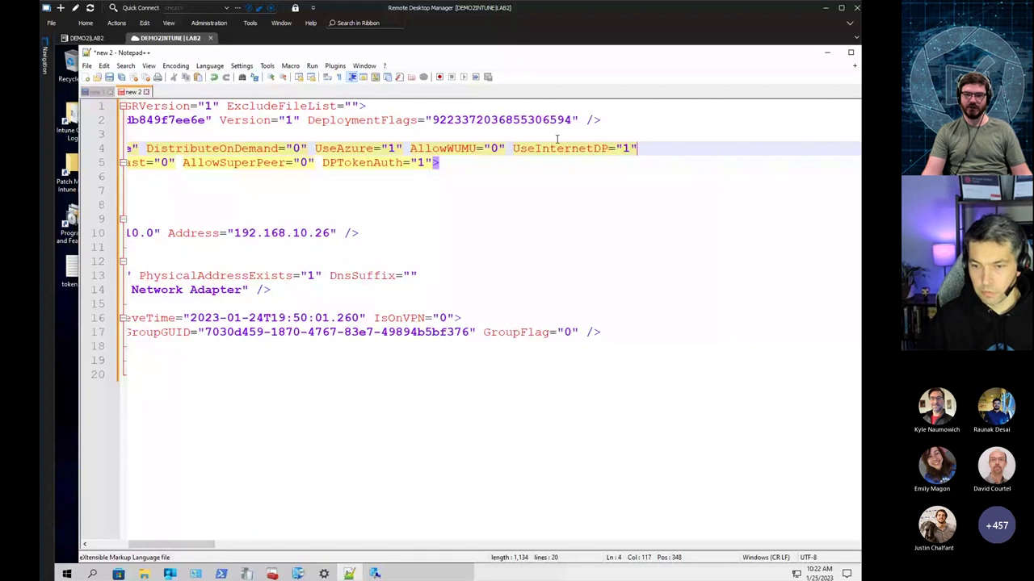
key(ctrl+shift+Left)
key(ctrl+shift+Left)
key(ctrl+shift+Left)
key(ctrl+shift+Left)
click(536, 167)
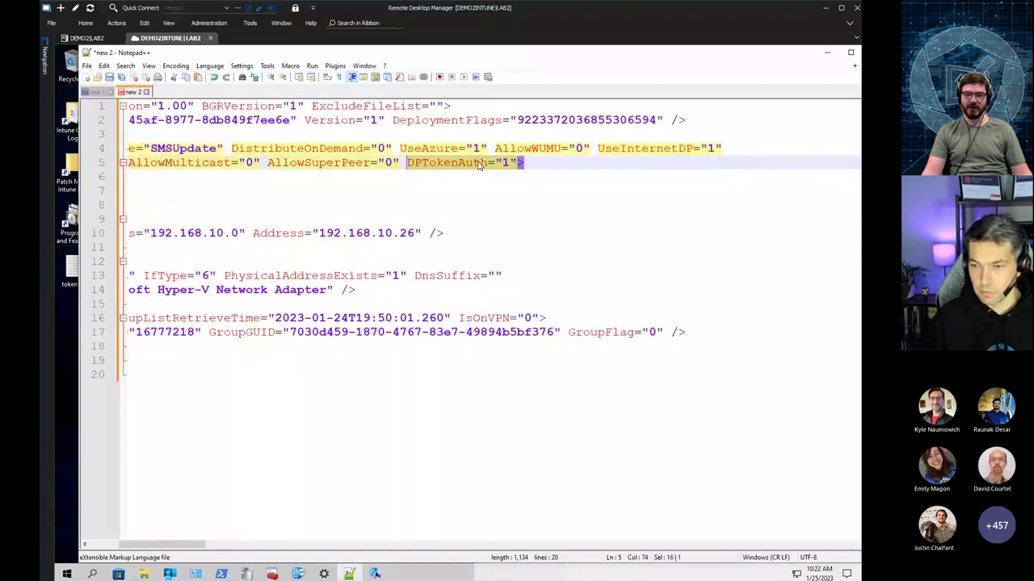
drag(311, 166, 125, 134)
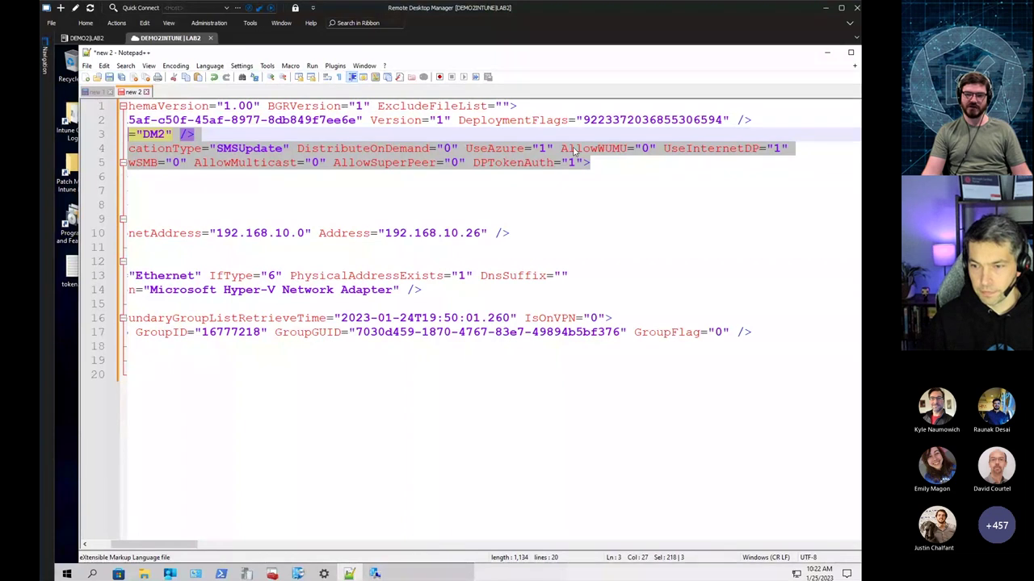
double_click(602, 161)
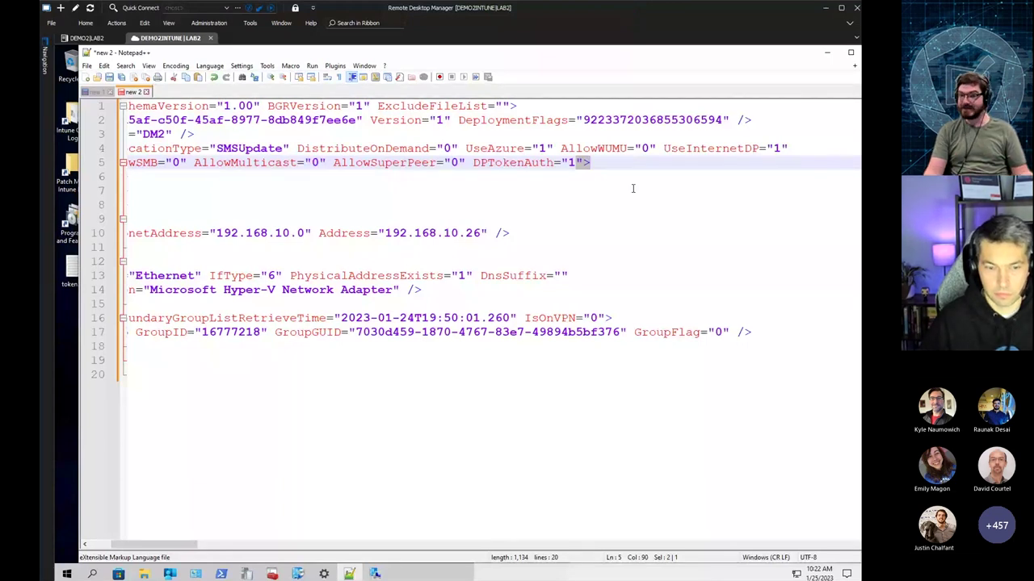
click(566, 453)
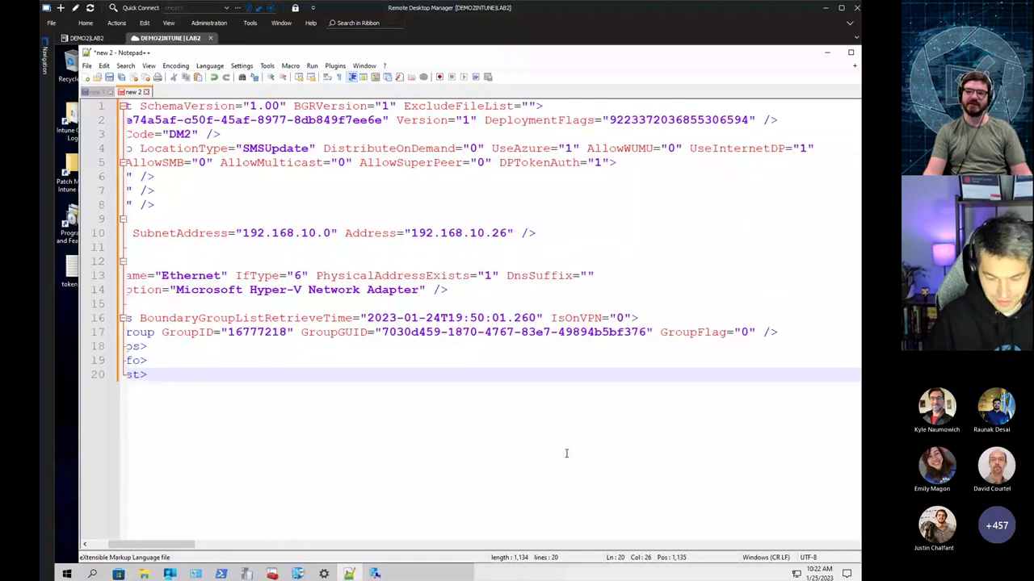
drag(159, 548, 84, 533)
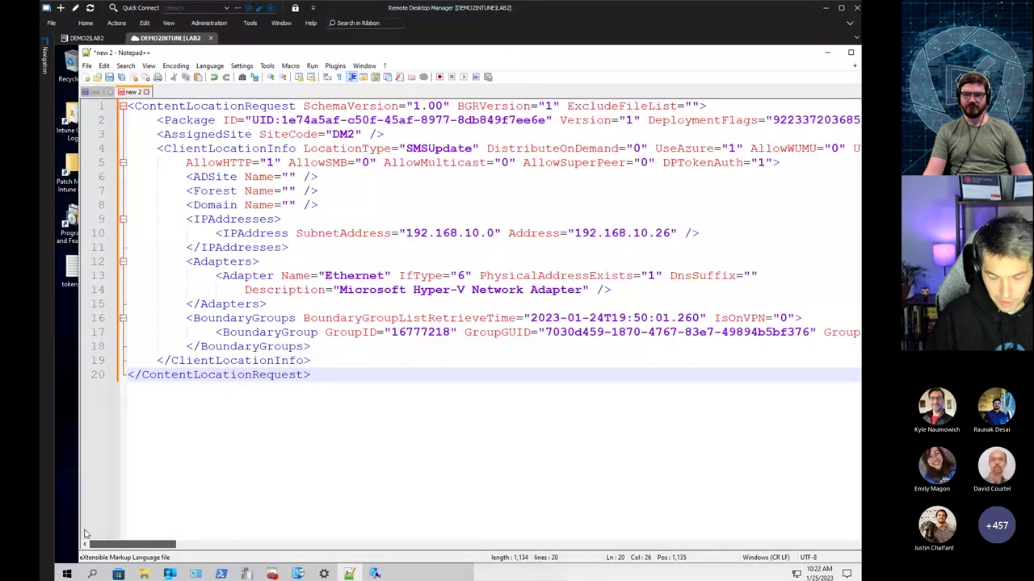
Minimize Notepad++ and reposition Software Center to view the Publisher and Status columns of the Notepad++ 8.4.8 (x64) update
click(349, 573)
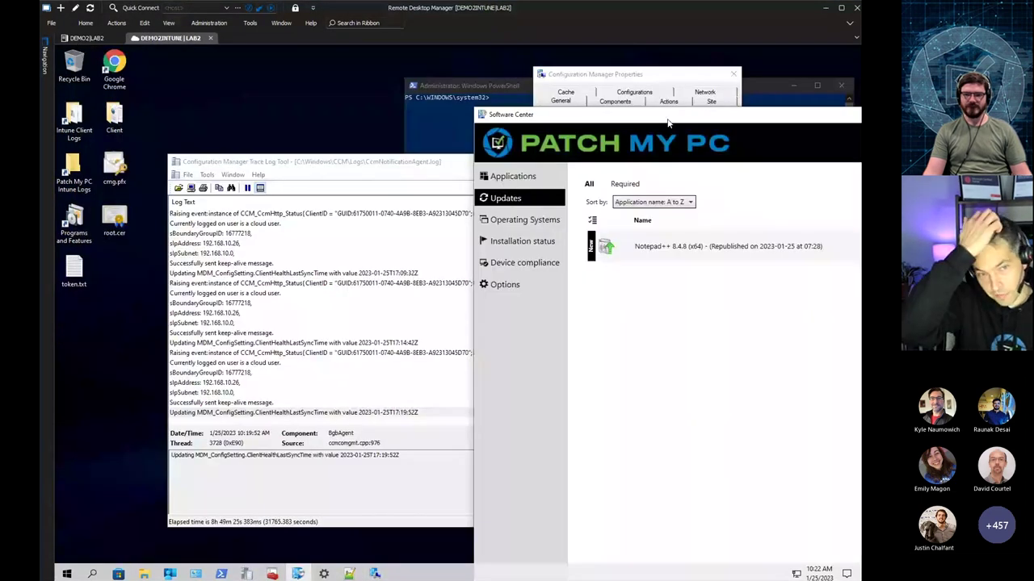
drag(668, 123, 318, 69)
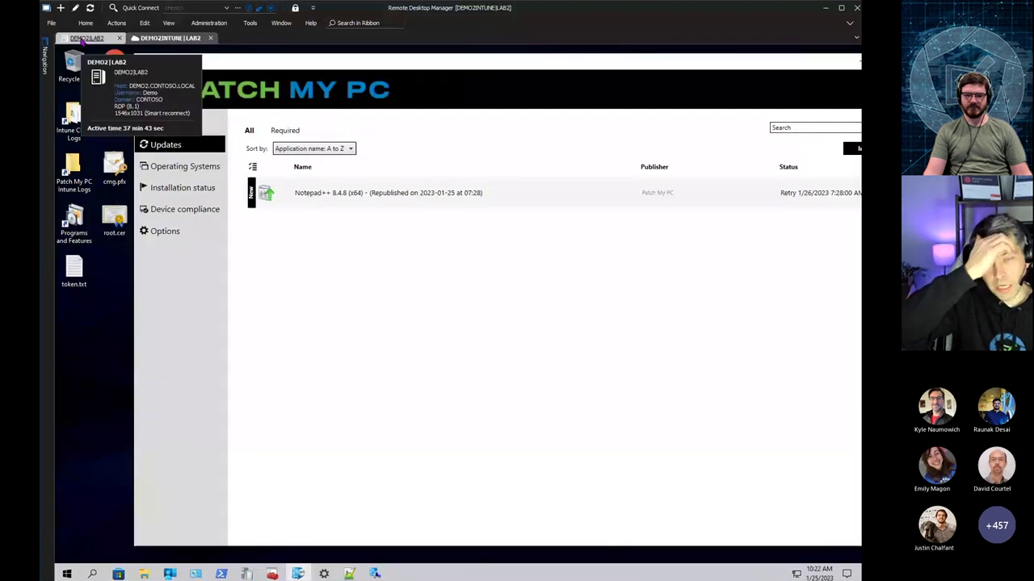
click(360, 575)
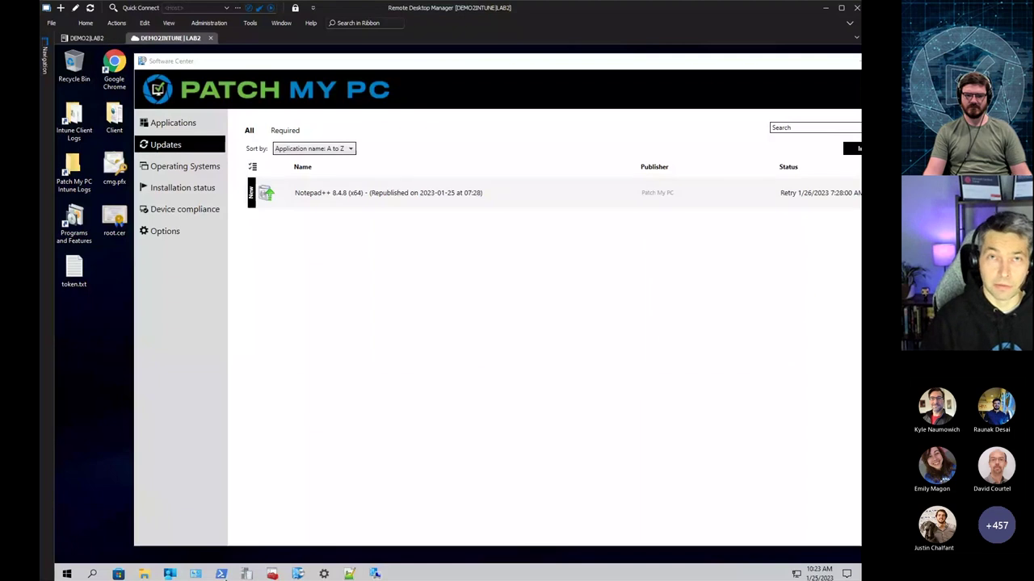
Switch to the DEMO2|LAB2 session and open the Microsoft Endpoint Manager admin center's Apps page in a new browser tab
click(86, 38)
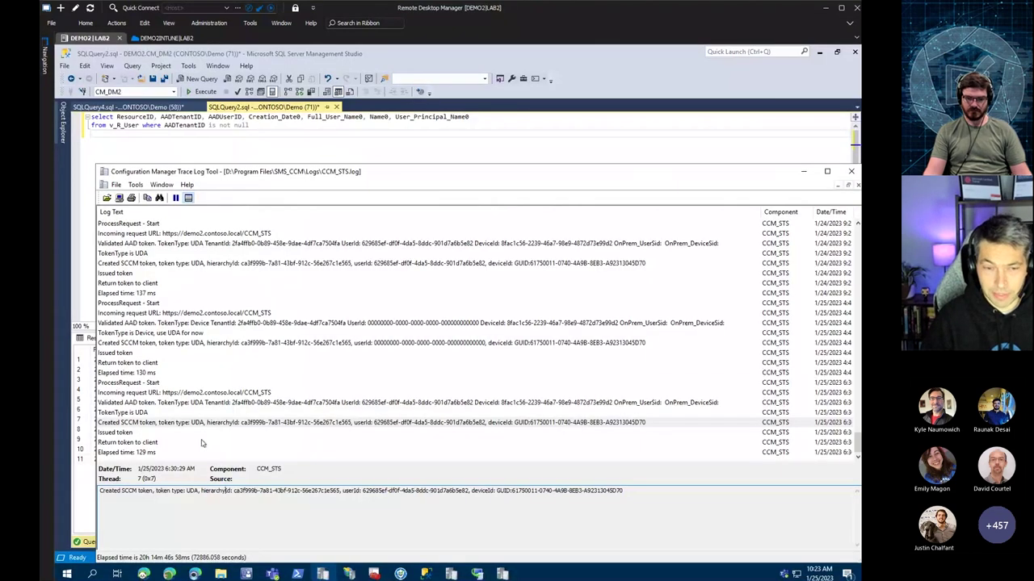
key(alt+Tab)
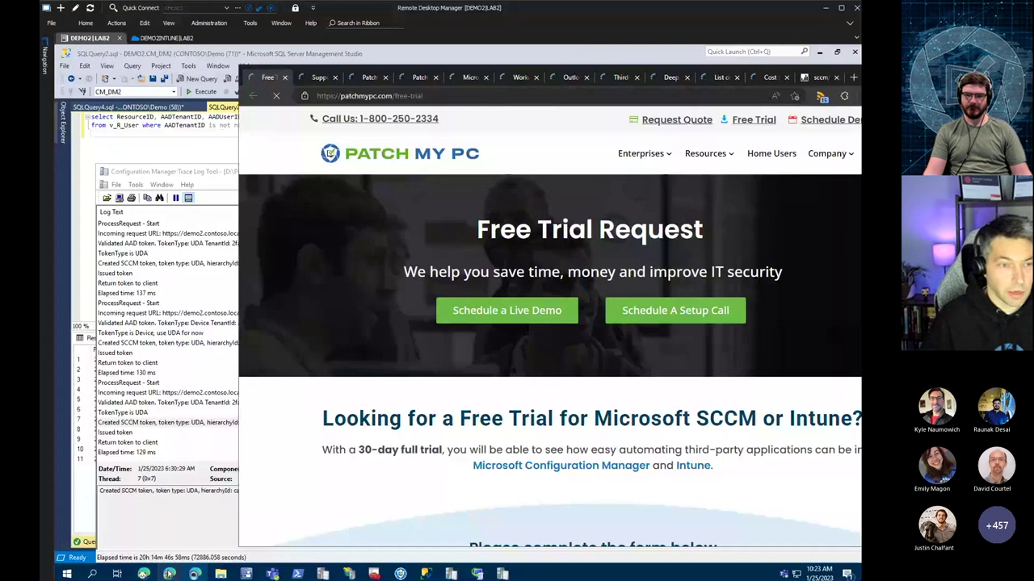
key(alt+Tab)
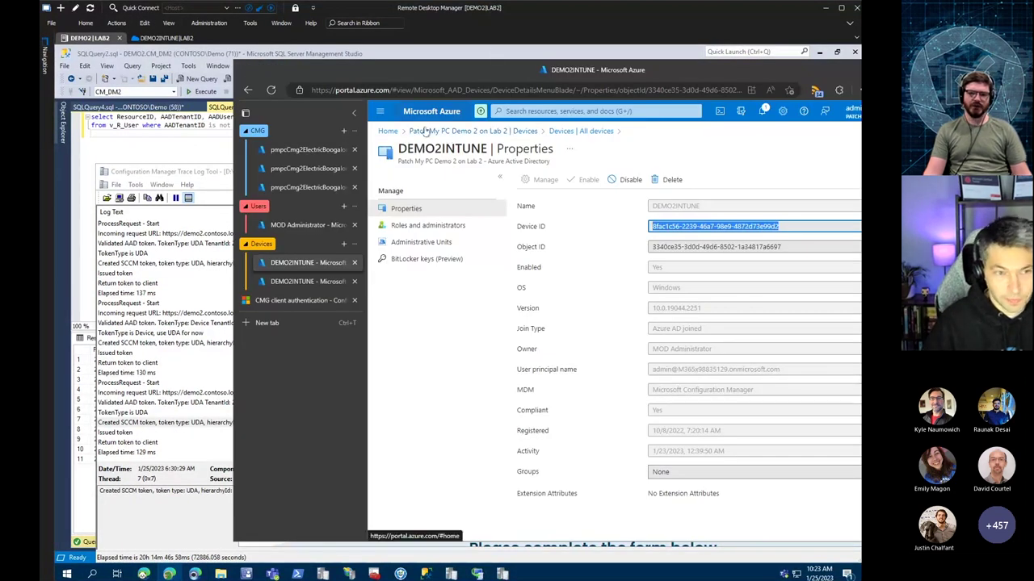
key(ctrl+l)
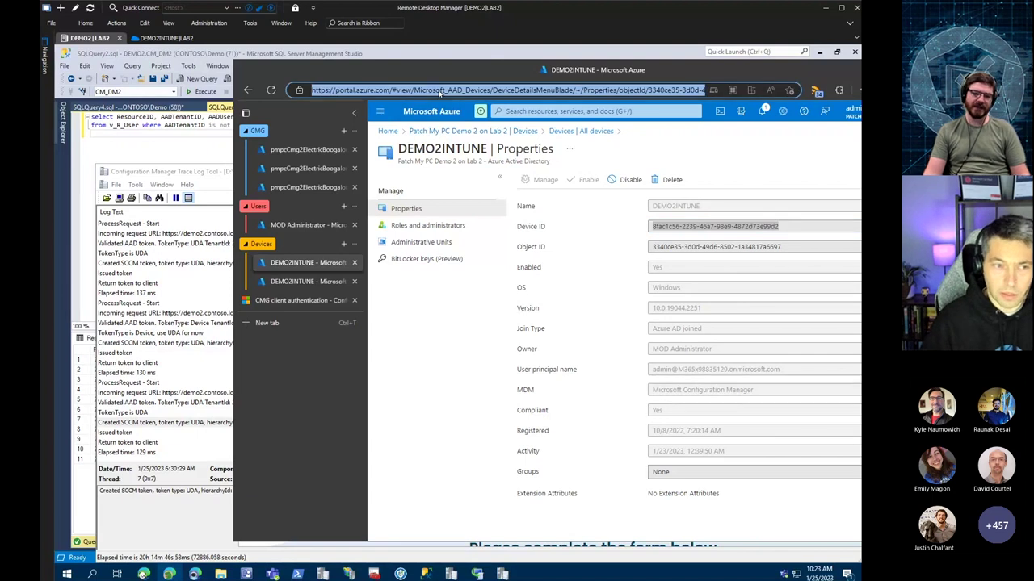
key(ctrl+t)
key(ctrl+v)
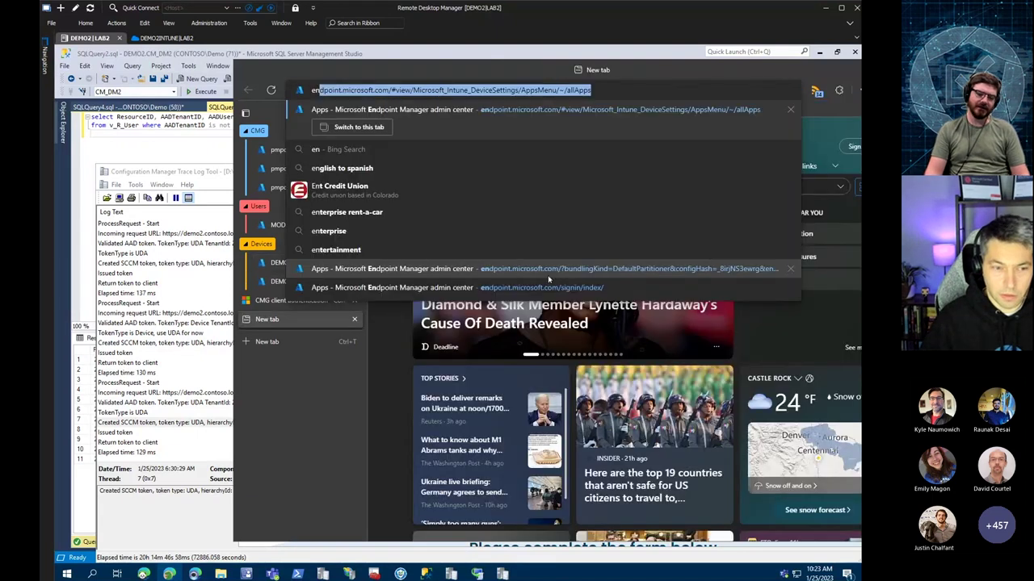
key(Return)
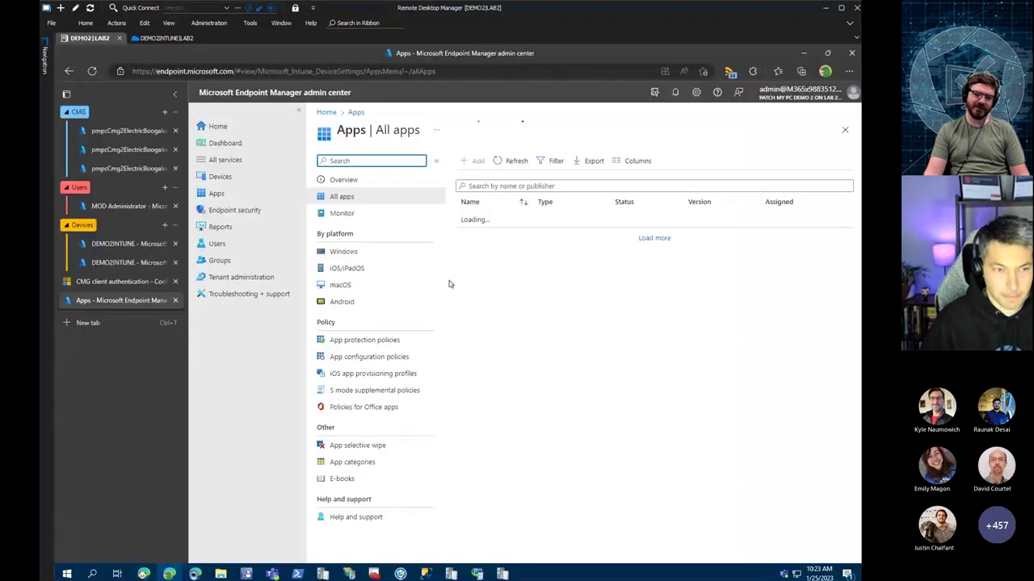
View the list of Windows apps in the Endpoint Manager admin center and return to the Apps overview
click(248, 198)
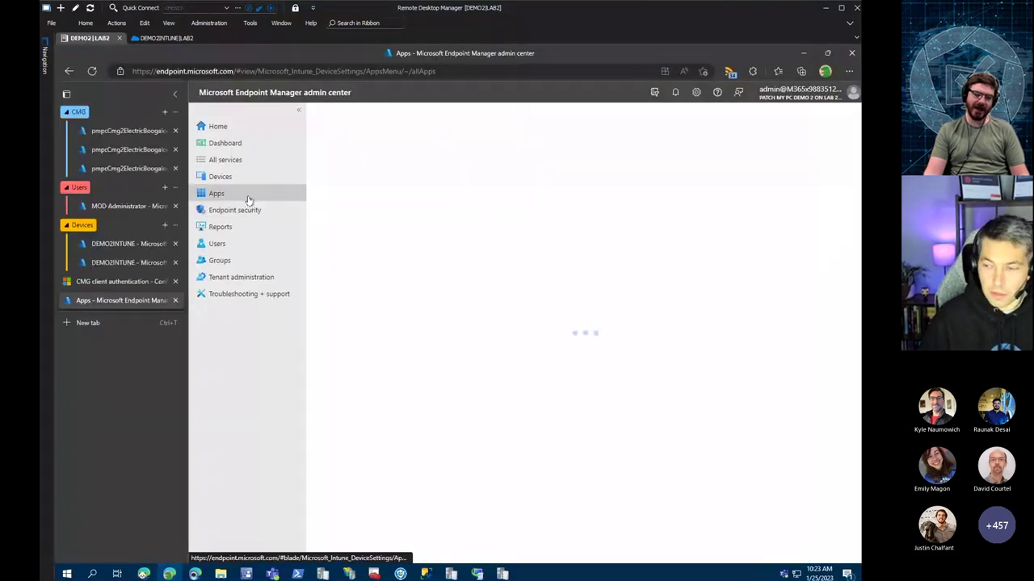
click(343, 251)
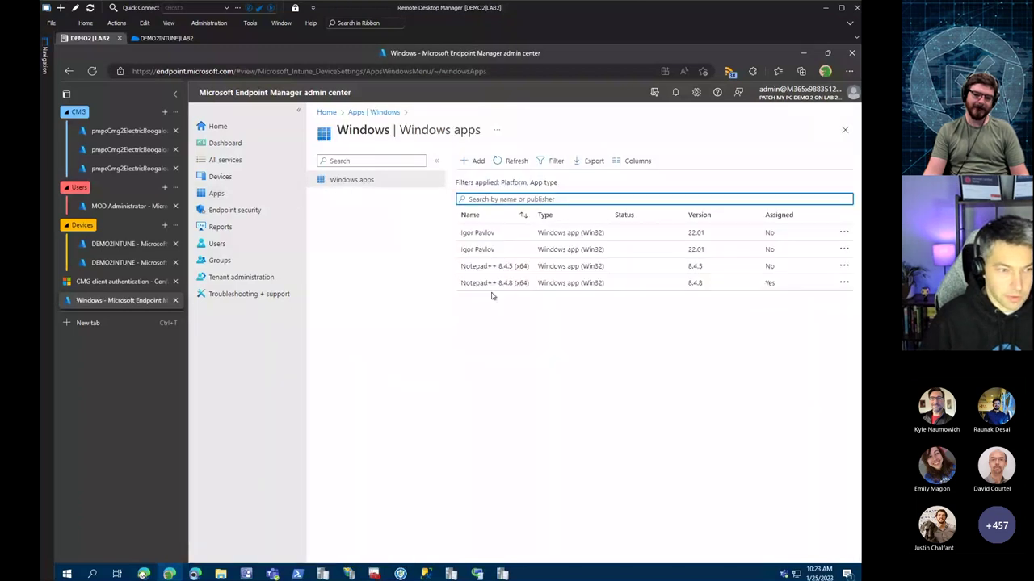
key(alt+Left)
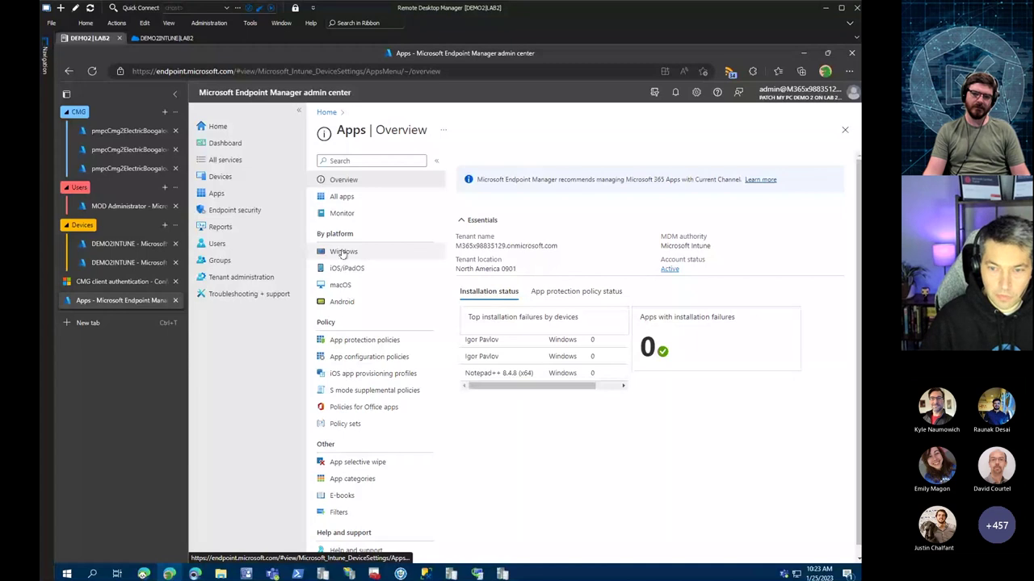
click(344, 252)
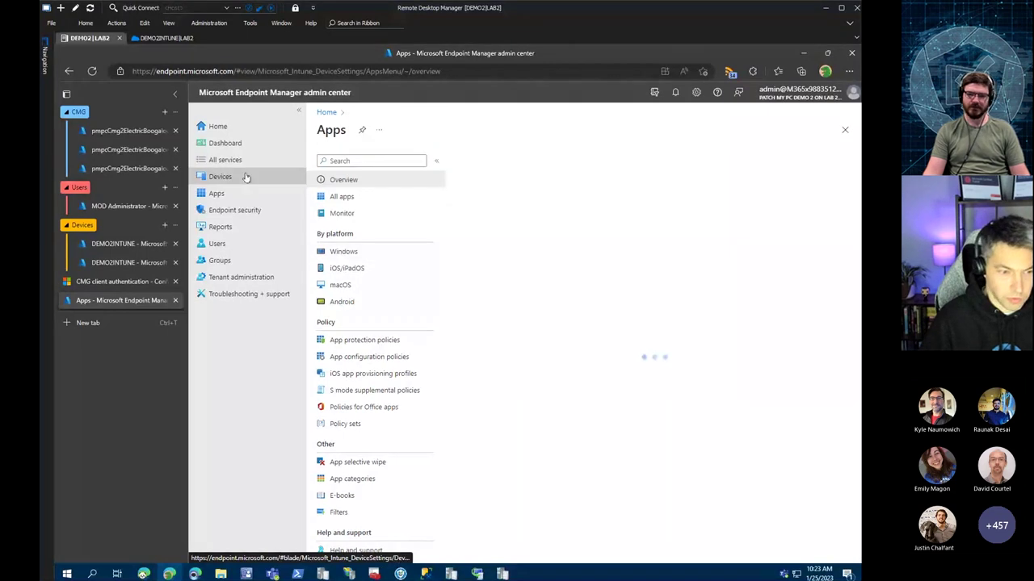
Open the Co-management Settings for Windows device enrollment and start creating a co-management authority profile
click(246, 178)
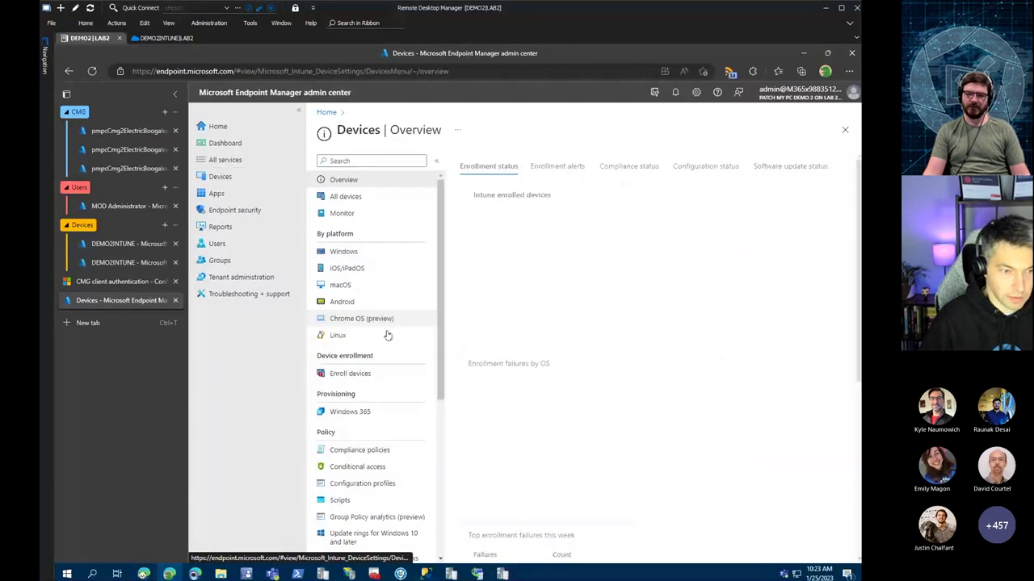
click(350, 373)
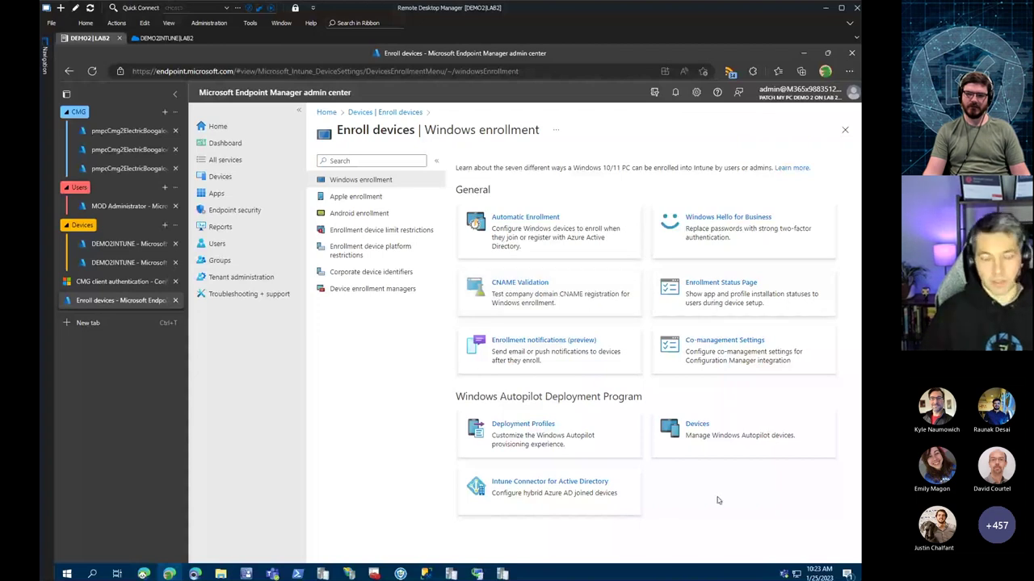
click(724, 340)
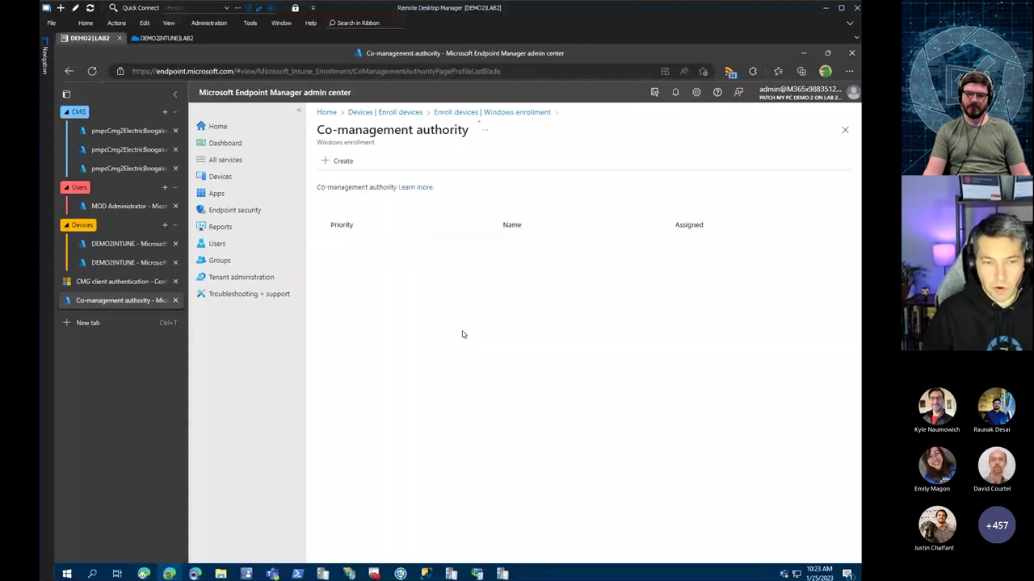
click(339, 159)
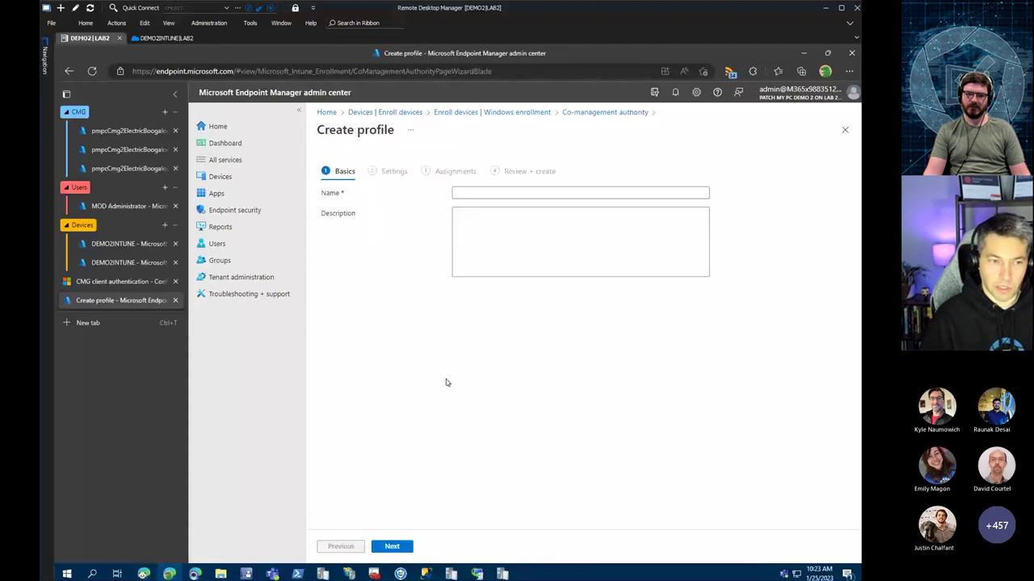
Name the co-management profile aa and proceed to its Settings page
click(392, 547)
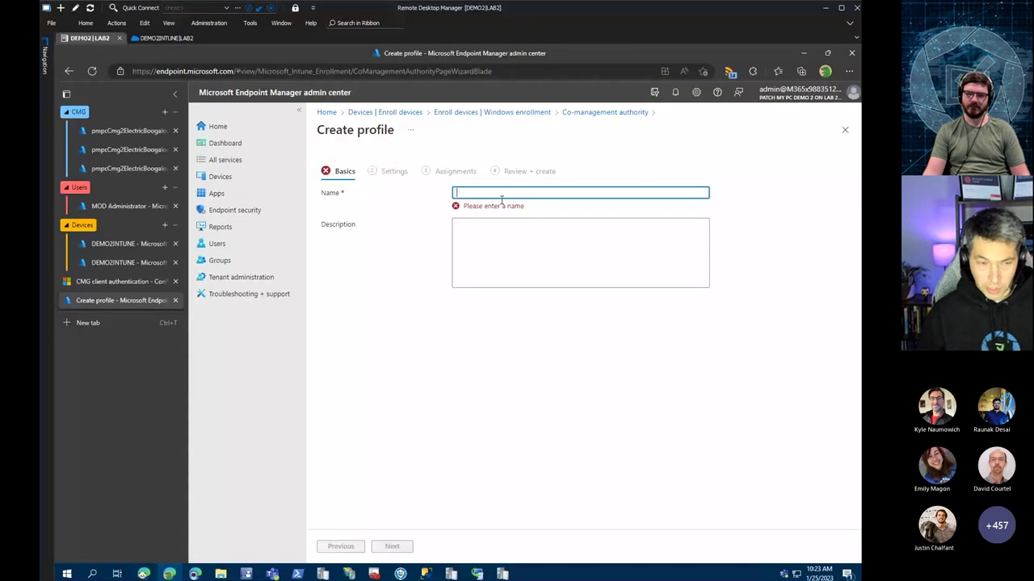
text(CMG)
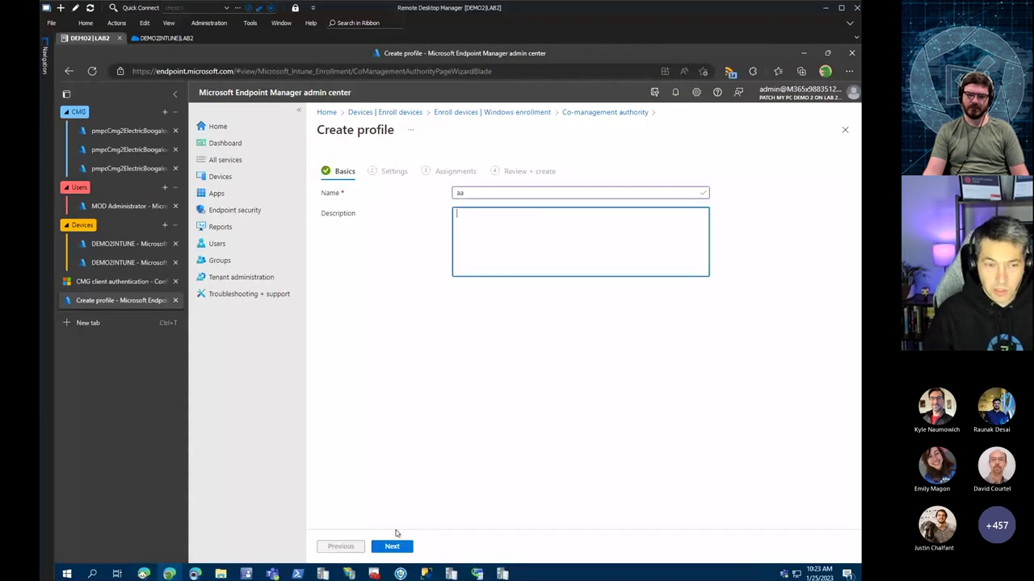
click(392, 546)
Expand the profile's Advanced settings and examine the automatic Configuration Manager agent installation option and the client installation command line arguments
click(357, 324)
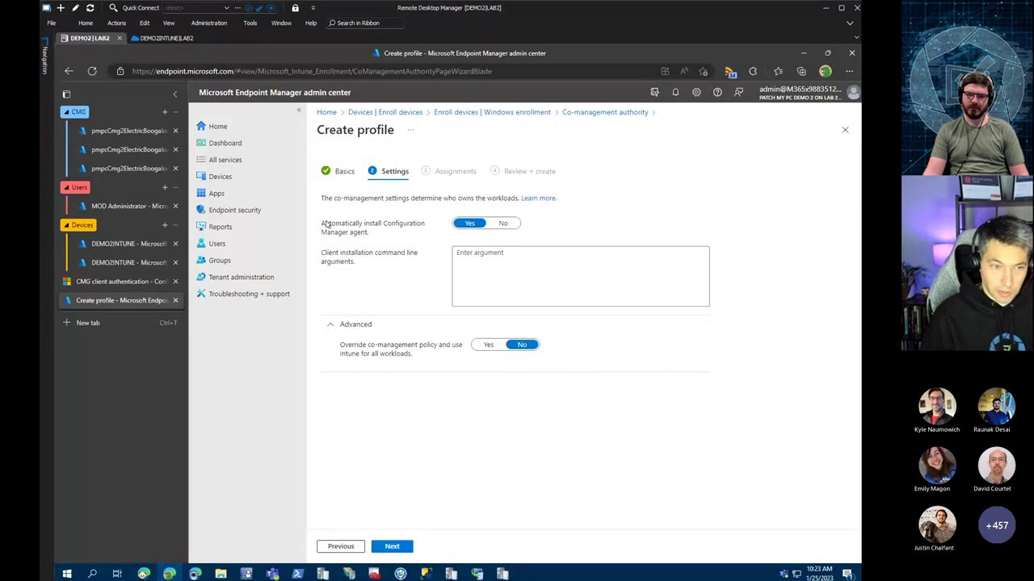
drag(323, 224, 415, 234)
click(533, 252)
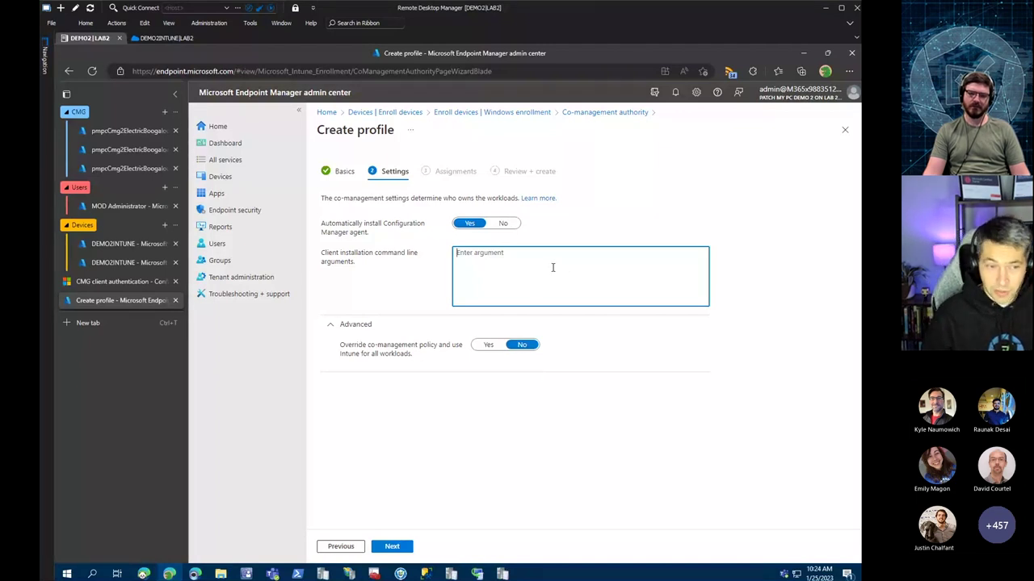
Open the Learn more documentation for the co-management settings and look through its Immediate value and Getting started sections
click(536, 199)
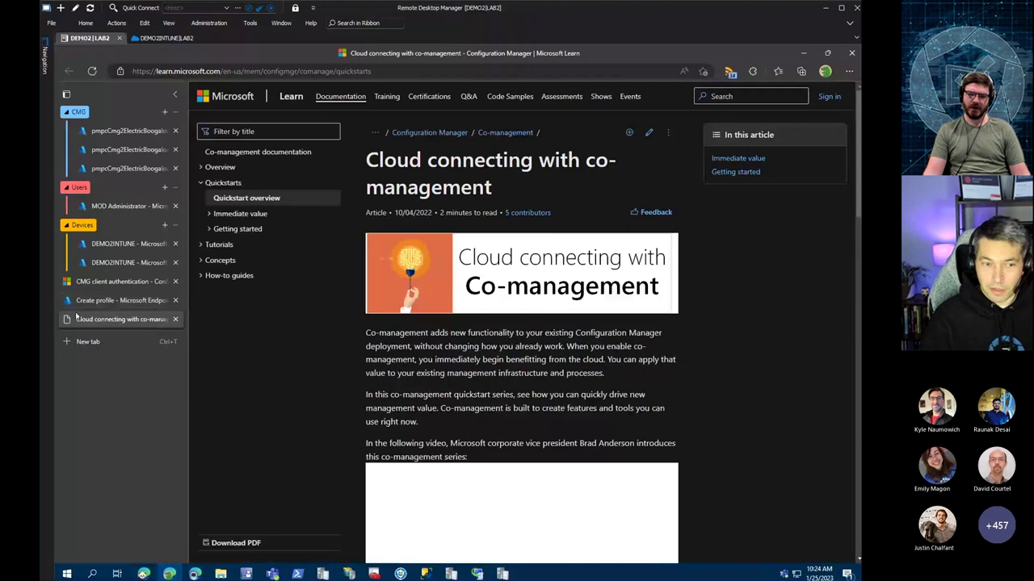
click(89, 300)
click(571, 277)
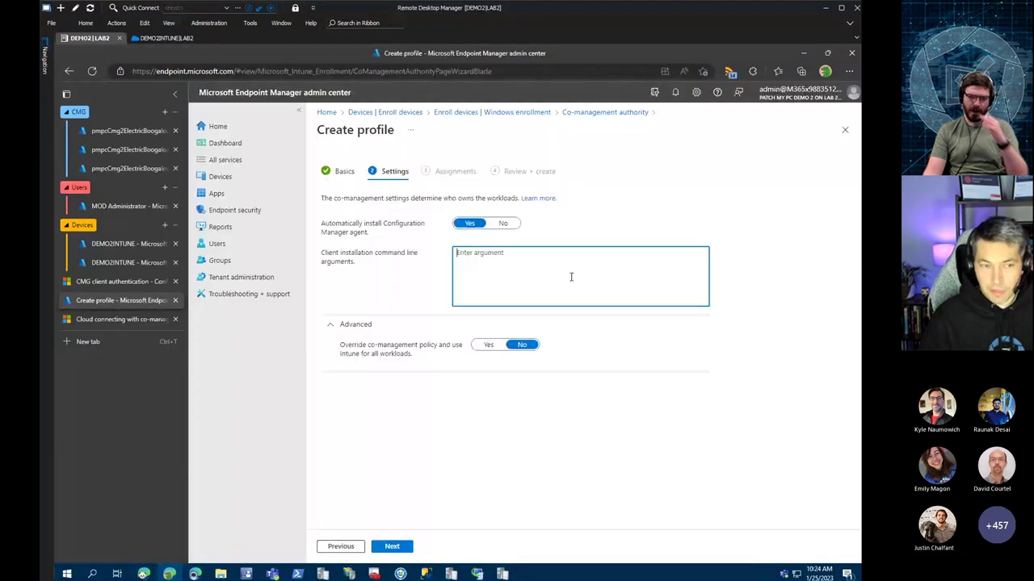
click(119, 322)
scroll(705, 320, down, 6)
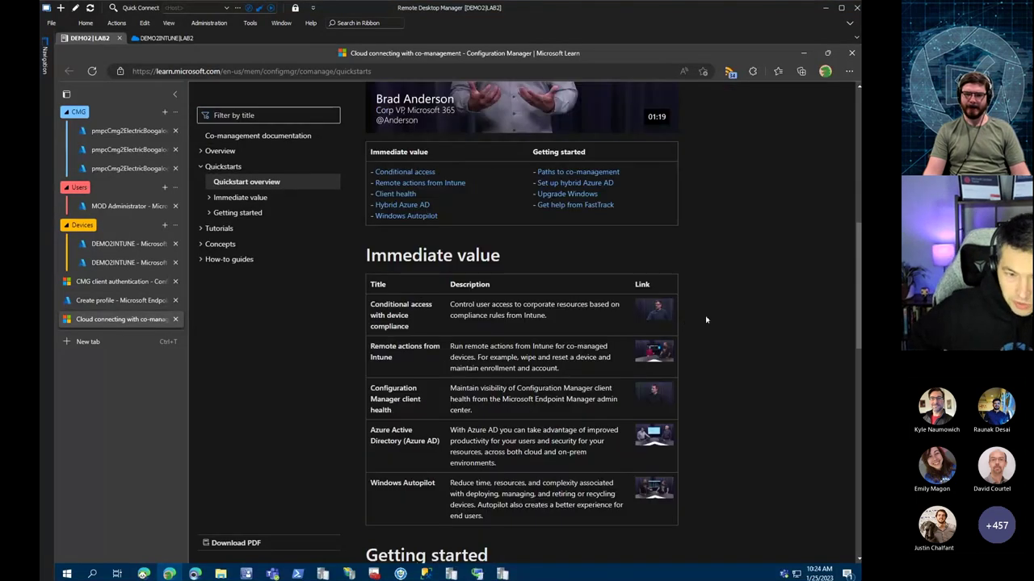
scroll(706, 321, down, 2)
scroll(706, 321, down, 2)
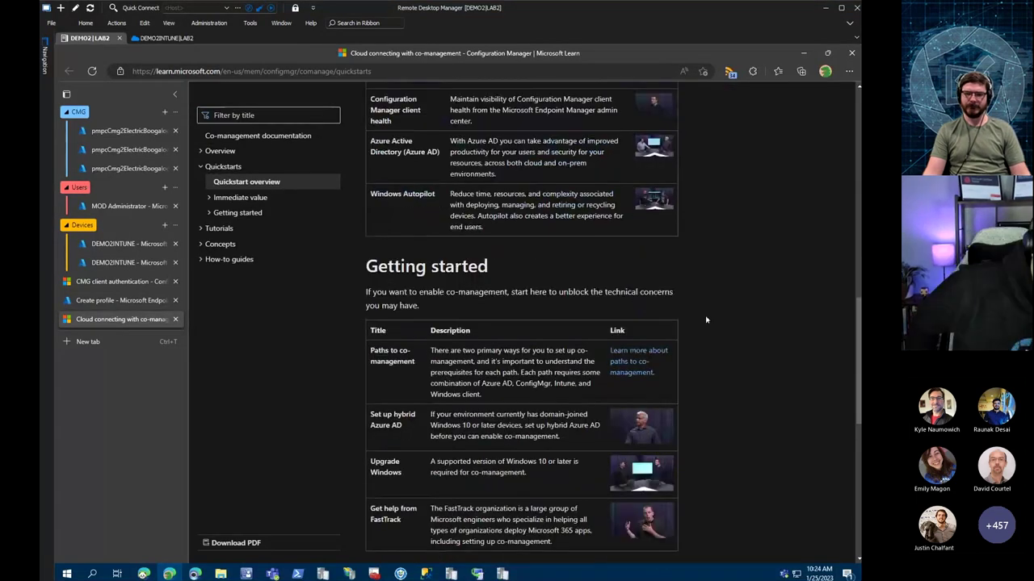
Return from the documentation to the co-management profile, enter a as the client installation command line argument, and proceed to Assignments
scroll(705, 321, down, 2)
scroll(706, 321, down, 3)
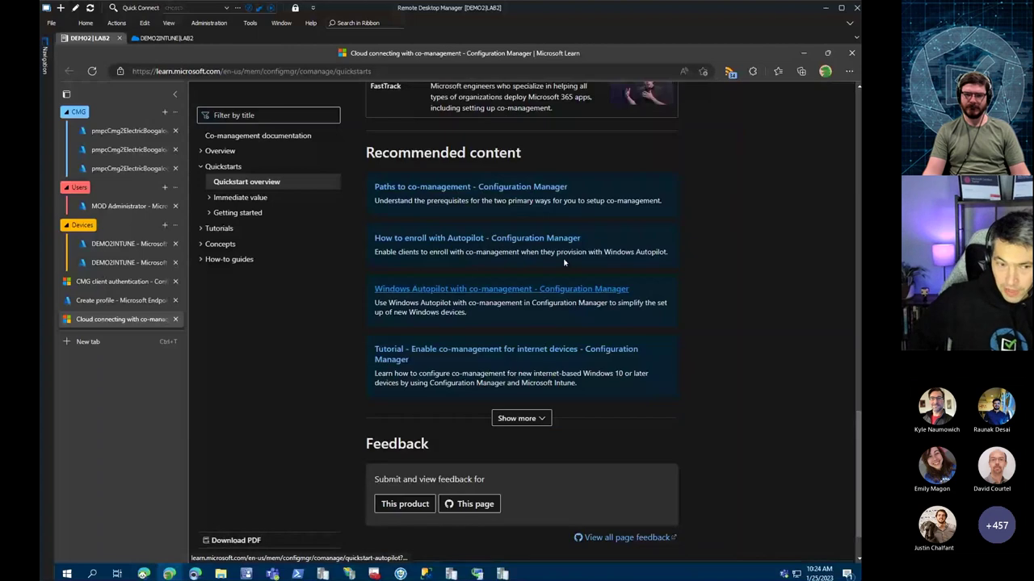
click(116, 301)
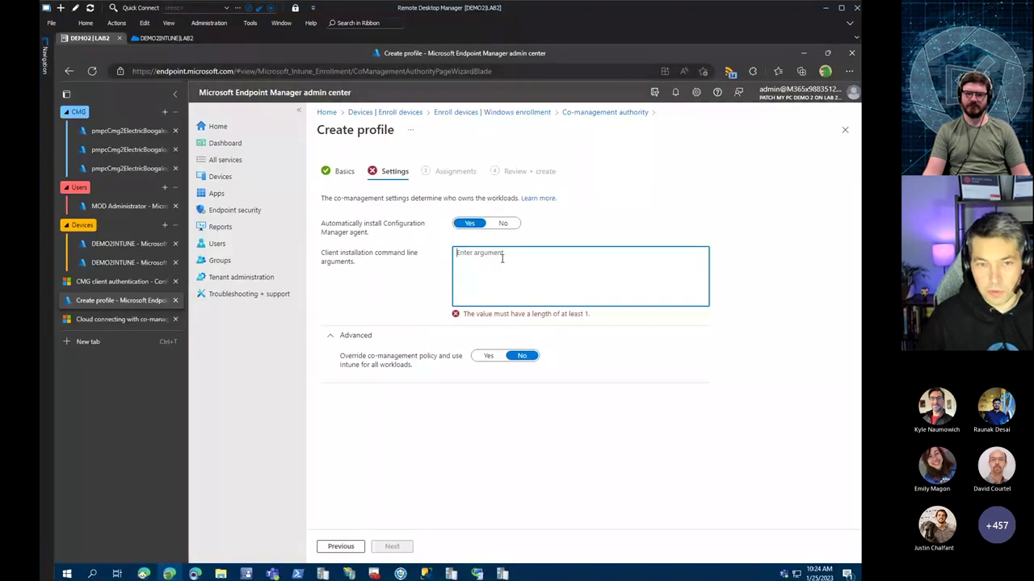
text(a)
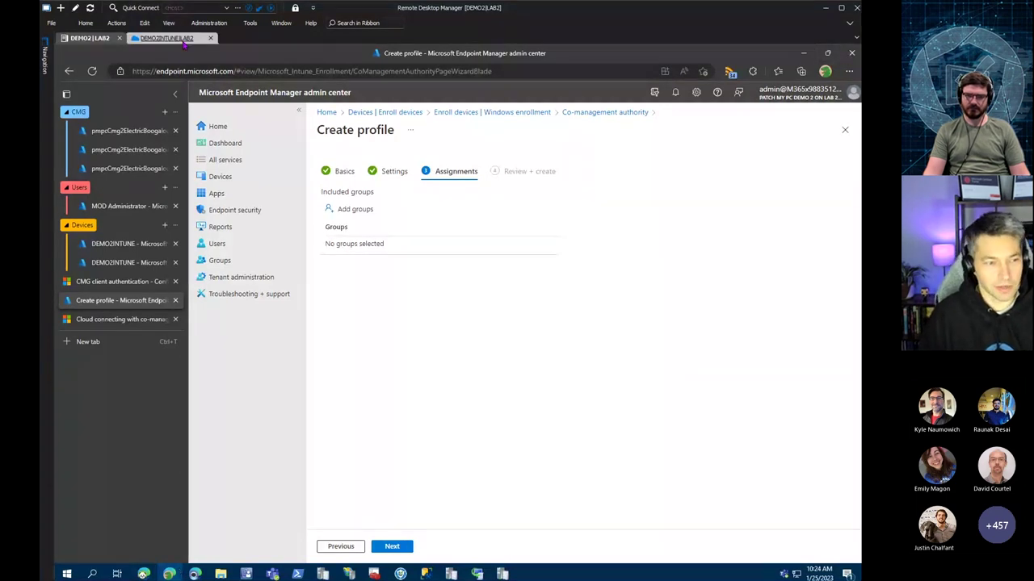
click(91, 38)
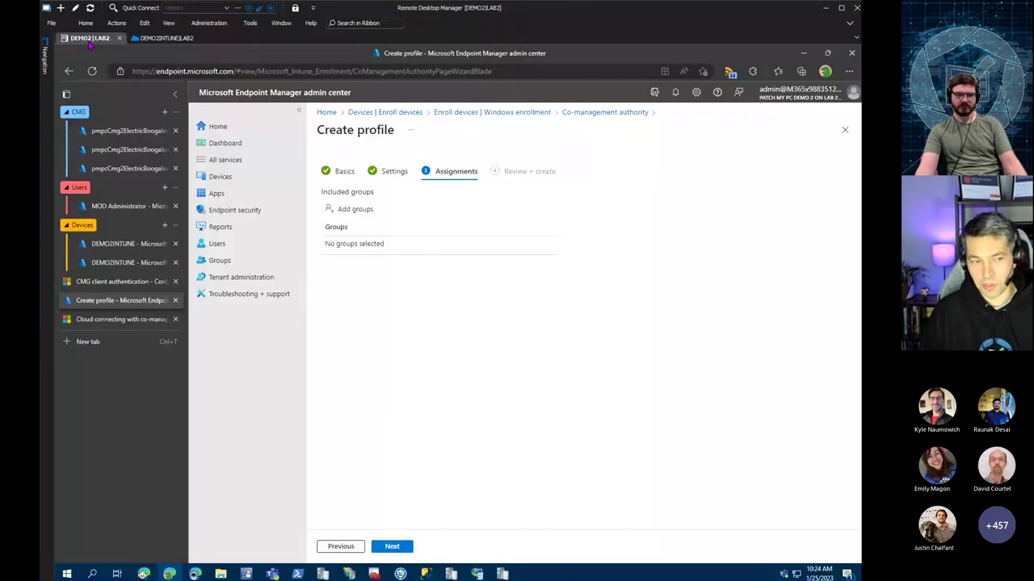
Open the Demo2-CMG-Electric-Boogaloo resource group from the gateway's virtual machine scale set and examine its resource types, including the network security group
click(121, 168)
click(118, 150)
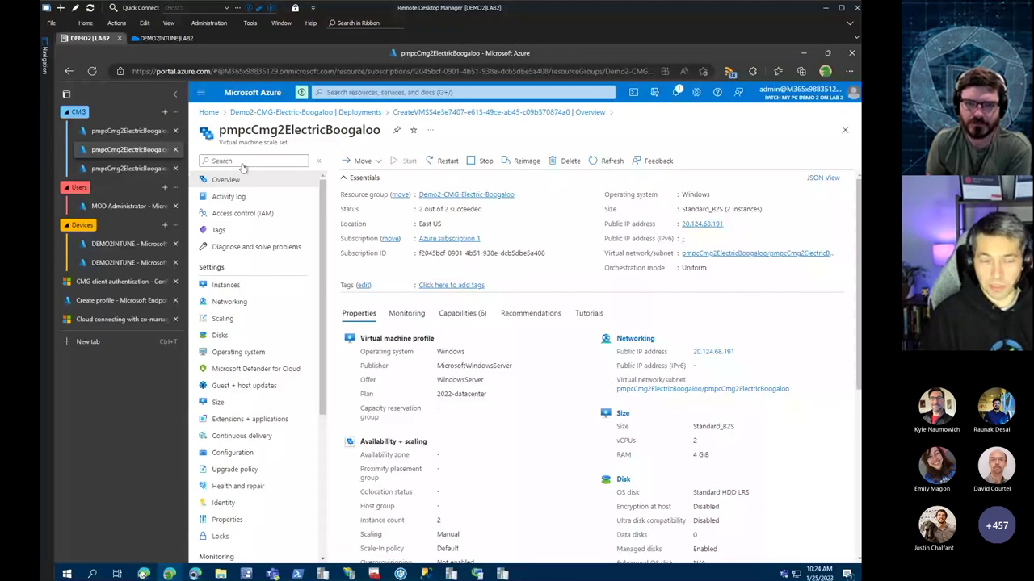
click(466, 194)
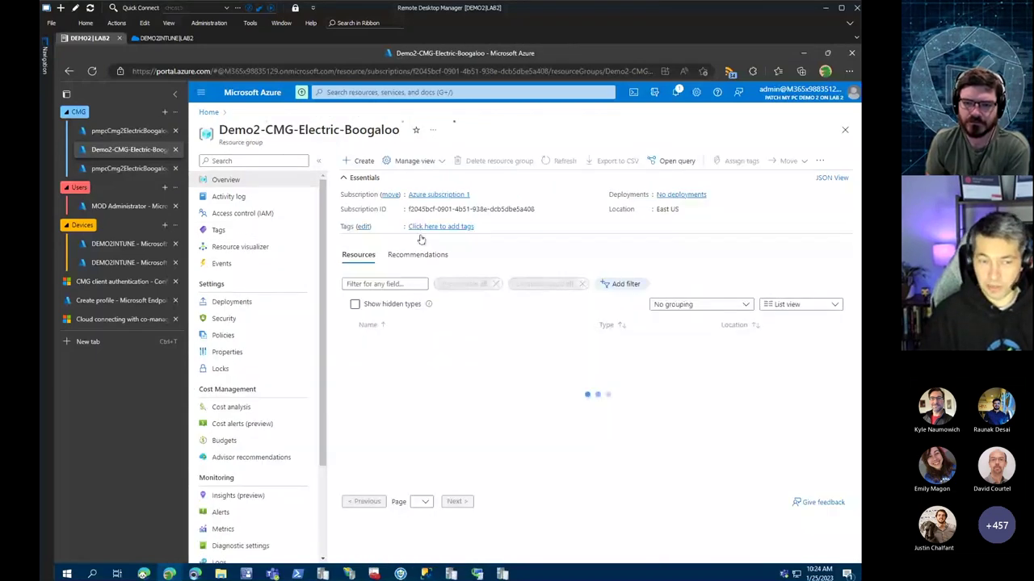
drag(670, 393, 545, 394)
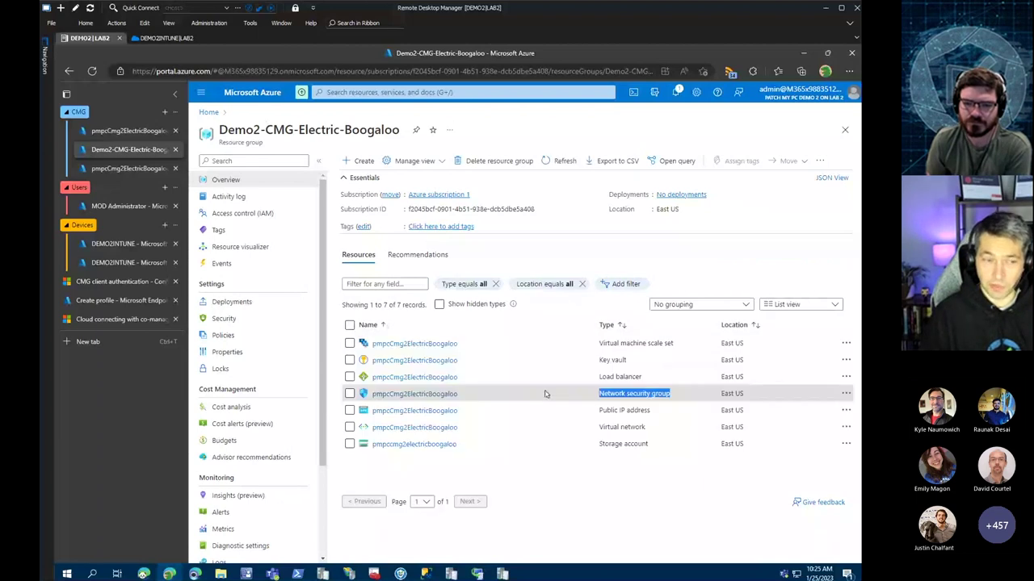
click(688, 507)
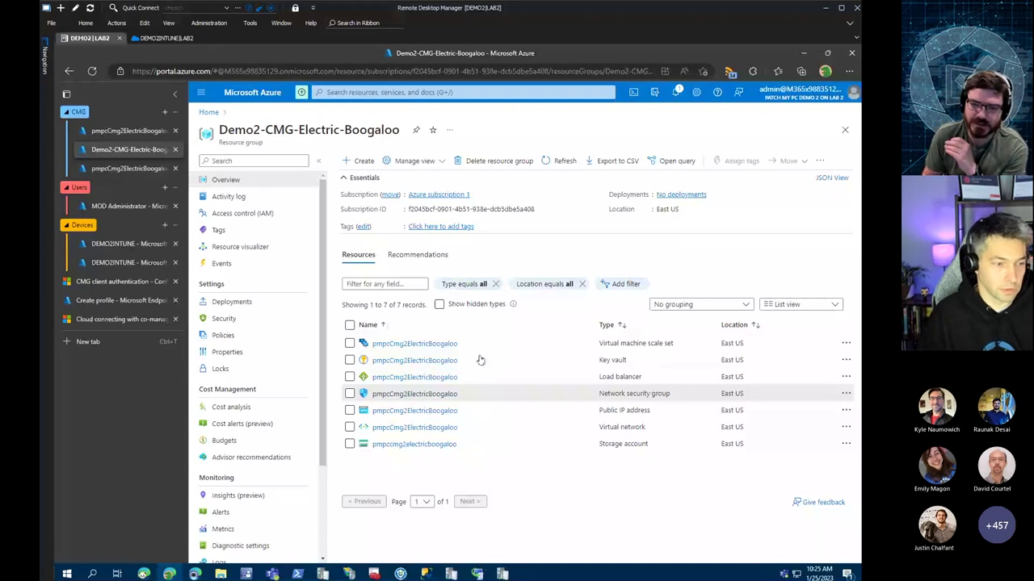
Open the Instances of the pmpcCmg2ElectricBoogaloo virtual machine scale set and examine their computer names
click(414, 343)
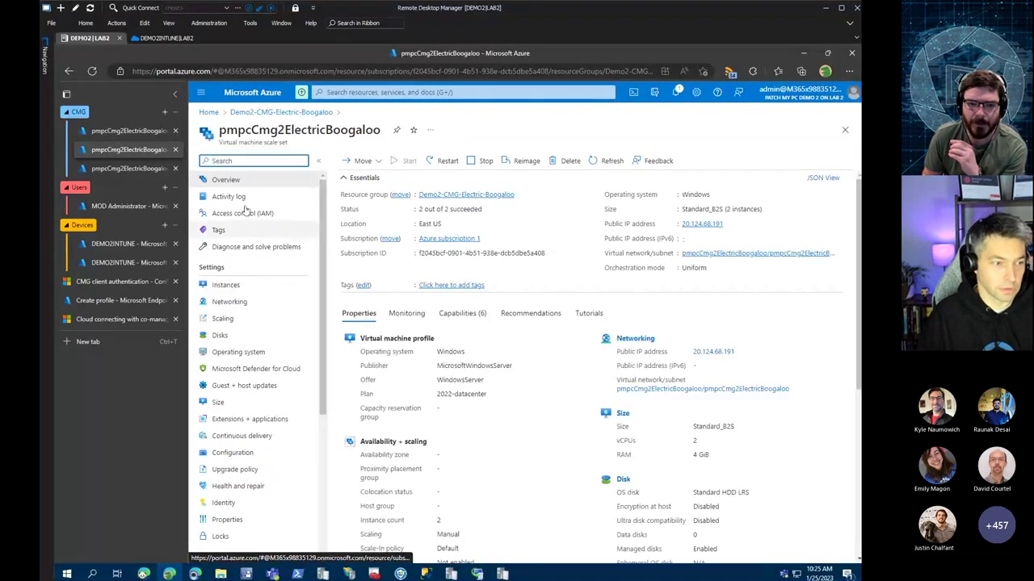
click(225, 285)
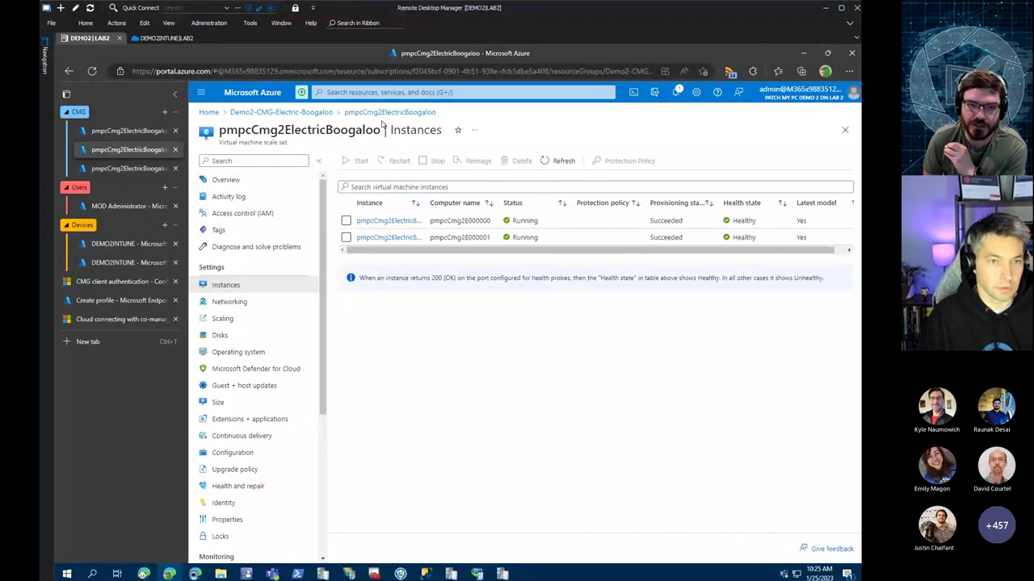
drag(294, 148, 219, 143)
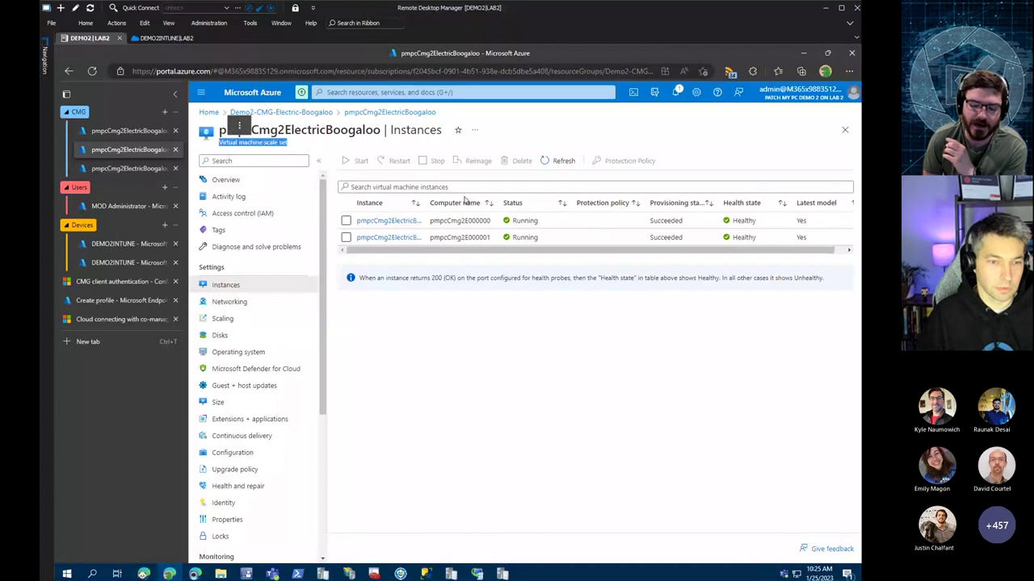
click(528, 361)
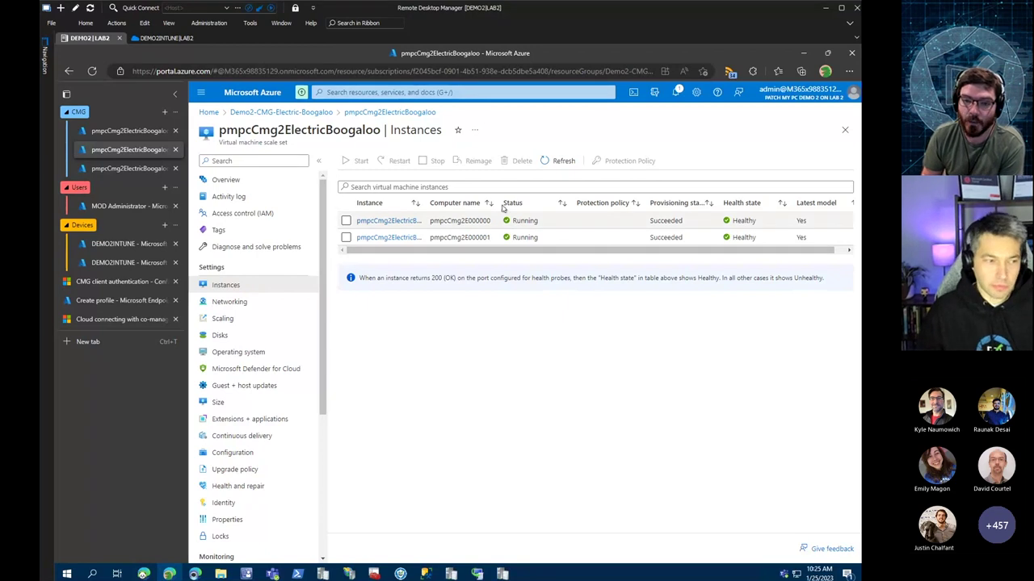
drag(501, 224, 427, 223)
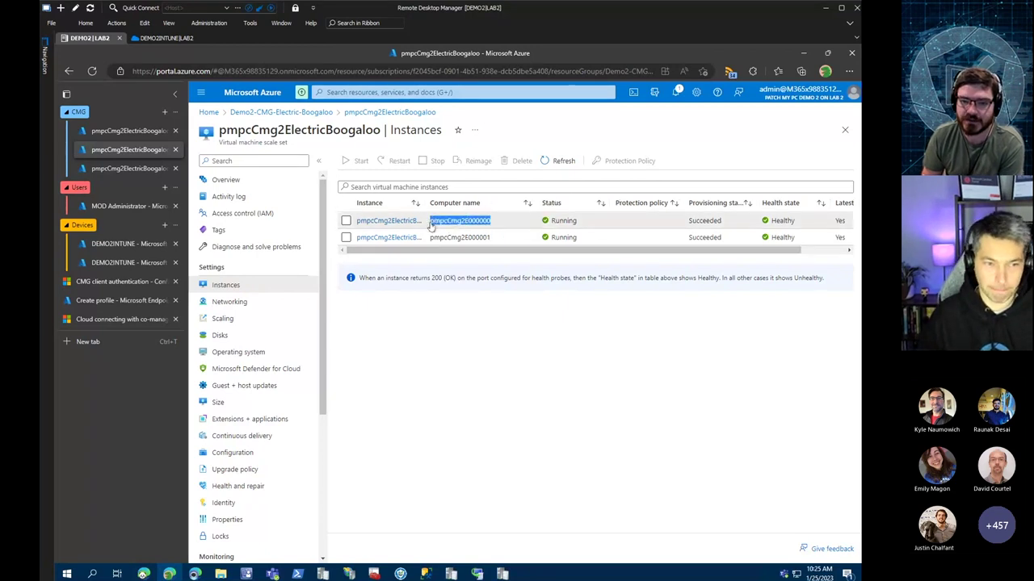
click(468, 232)
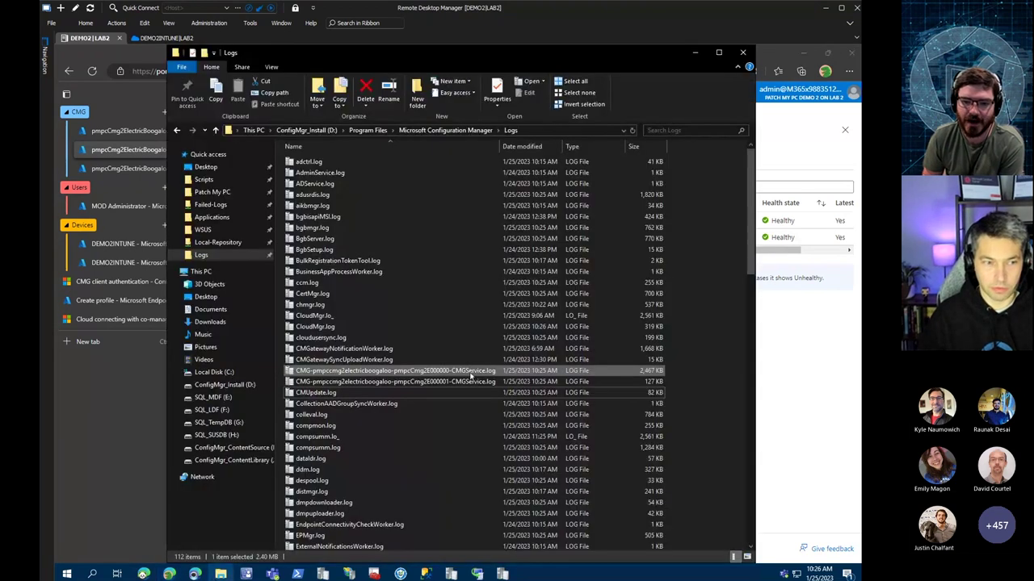
View the CMGService log of instance pmpcCmg2E000001 from the Configuration Manager Logs folder, and return to the Demo2-CMG-Electric-Boogaloo resource group in Azure
click(403, 382)
click(405, 372)
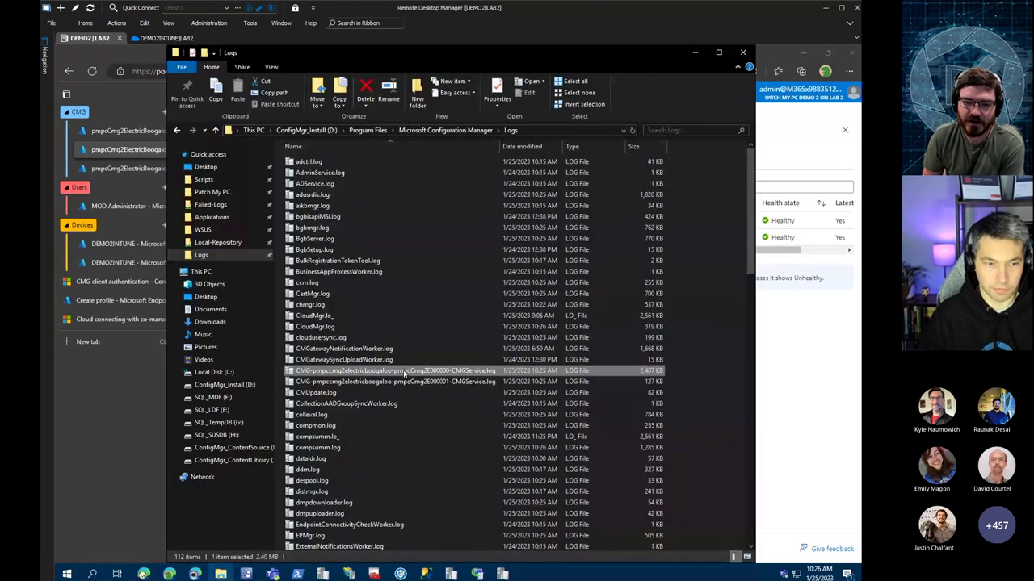
double_click(457, 380)
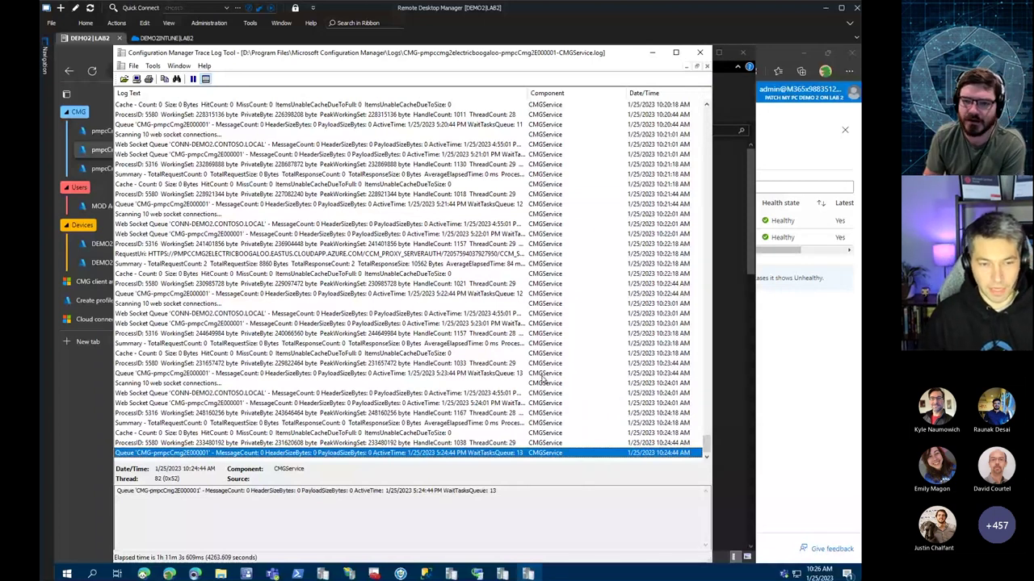
key(alt+Tab)
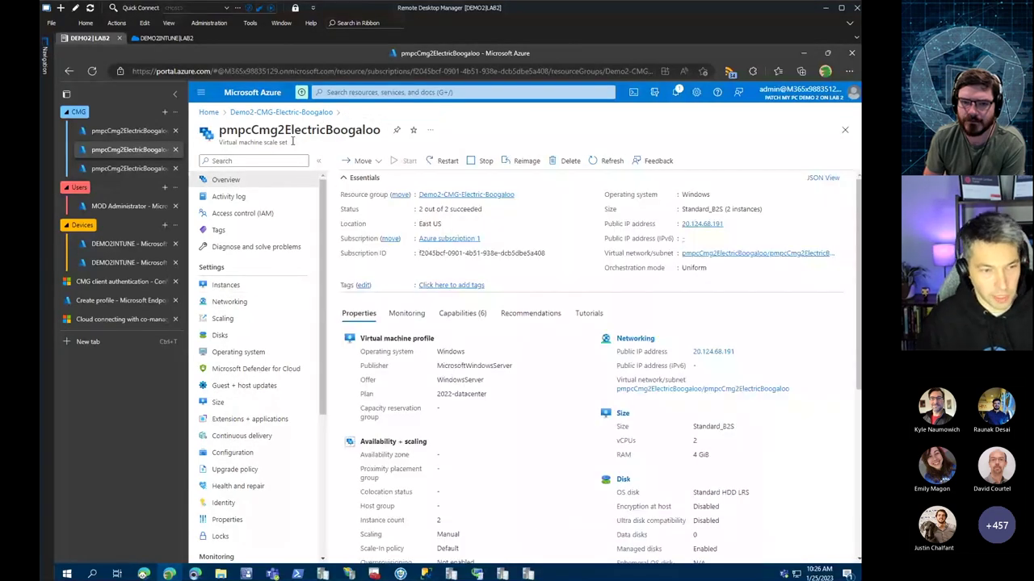
click(299, 112)
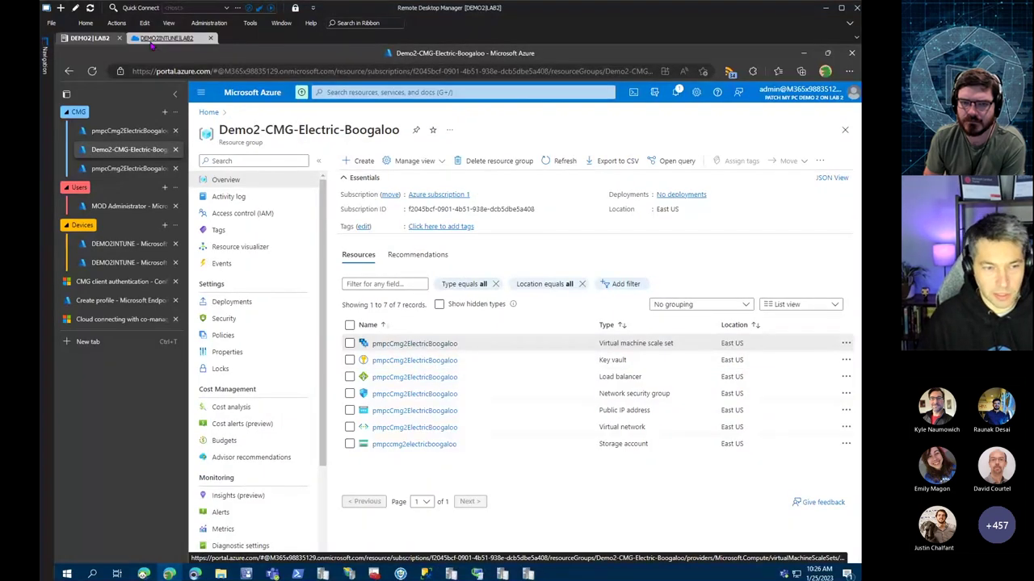
Switch to the Configuration Manager console and examine the Connection Points statistics of the cloud management gateway
click(247, 573)
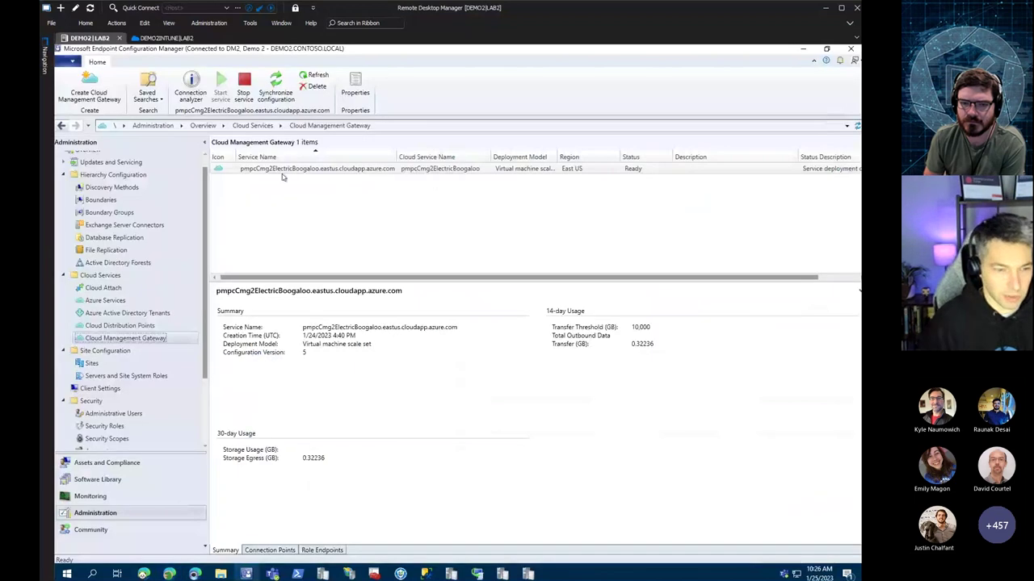
click(270, 550)
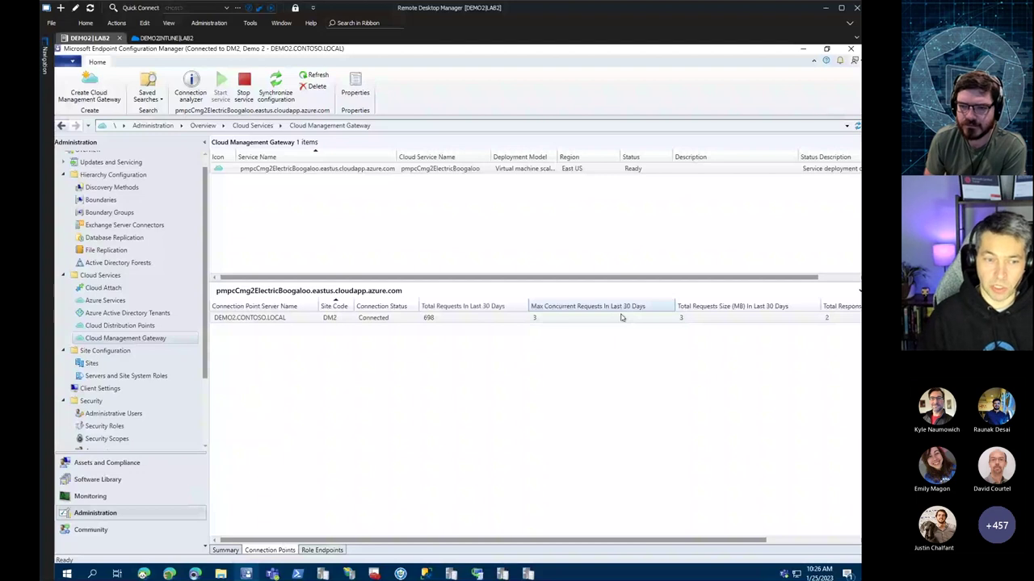
right_click(640, 306)
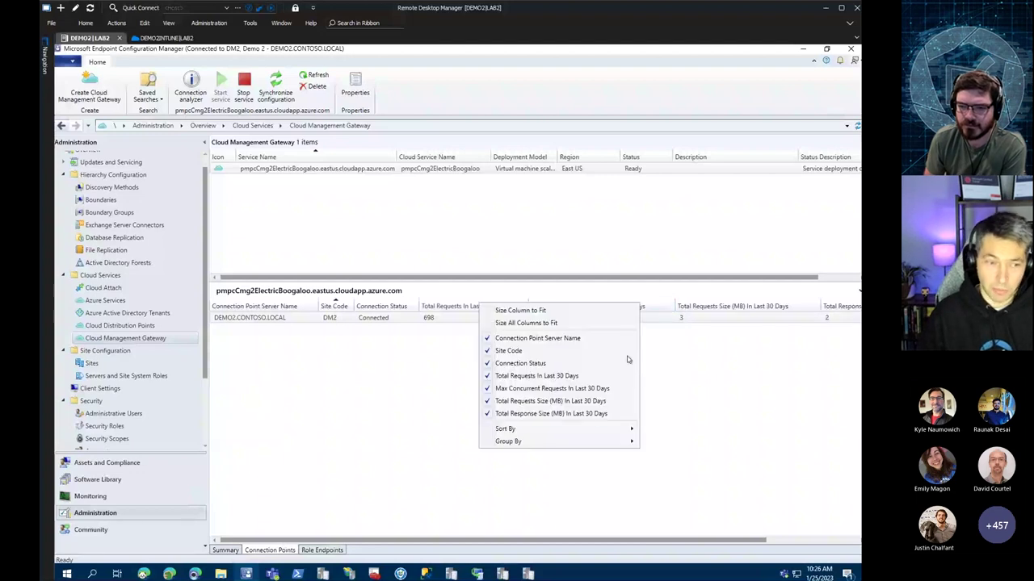
click(809, 539)
drag(809, 539, 828, 539)
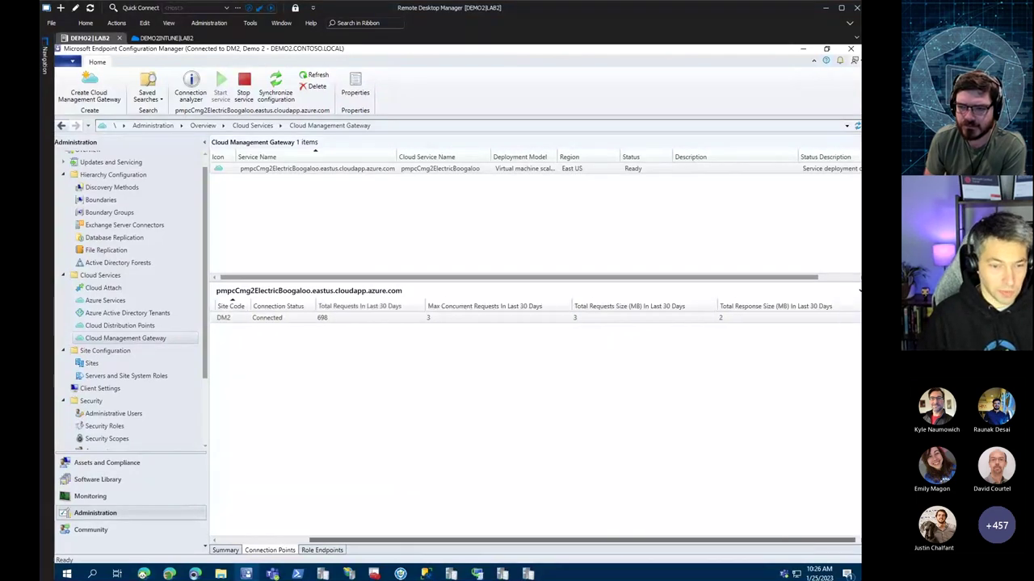
Reorder the connection point columns to Total Requests, Total Response Size, Total Requests Size, Max Concurrent Requests, and fit these statistics columns to their contents
drag(754, 307, 428, 307)
drag(753, 308, 588, 303)
scroll(512, 525, left, 5)
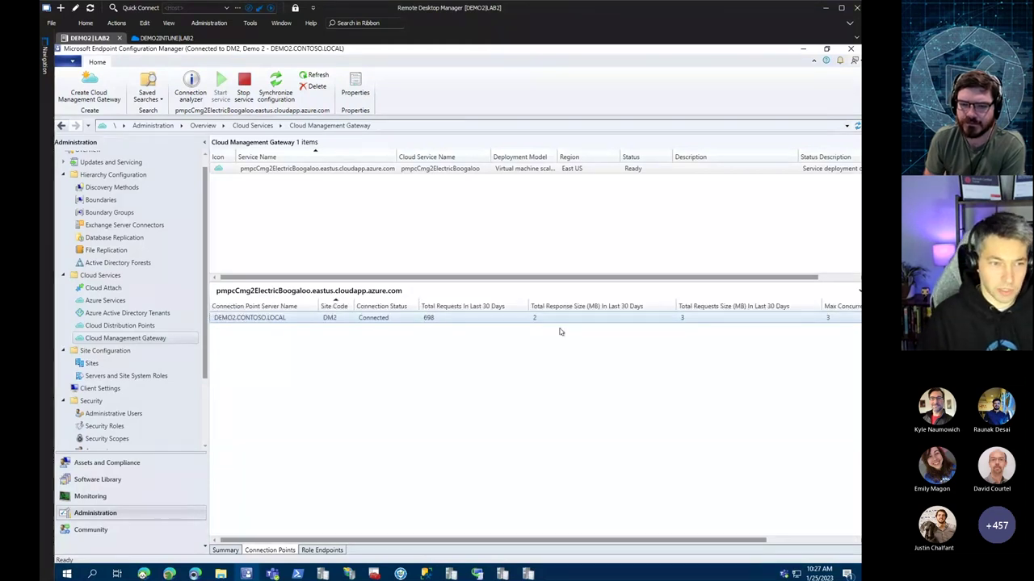
double_click(525, 304)
double_click(657, 306)
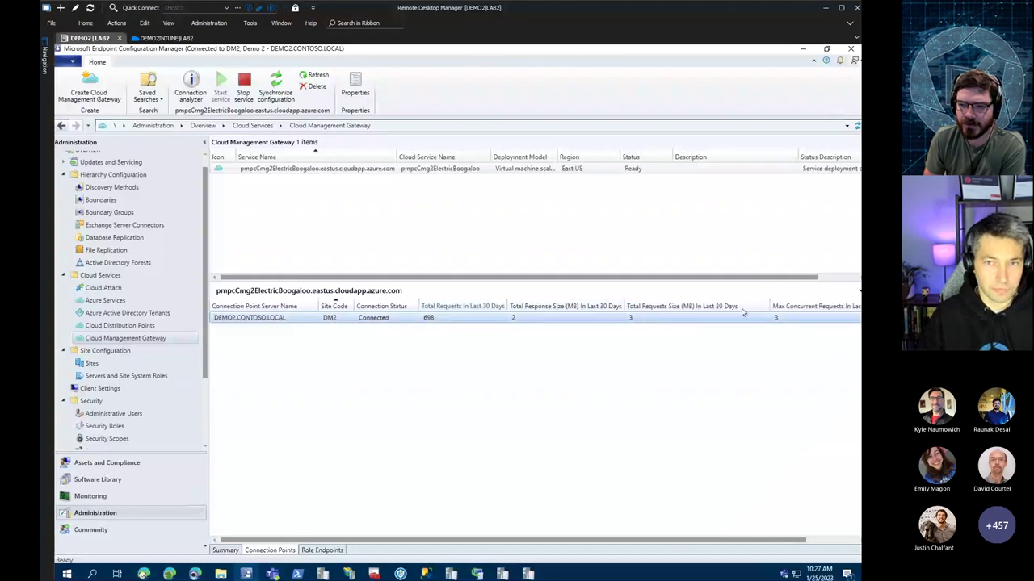
double_click(769, 306)
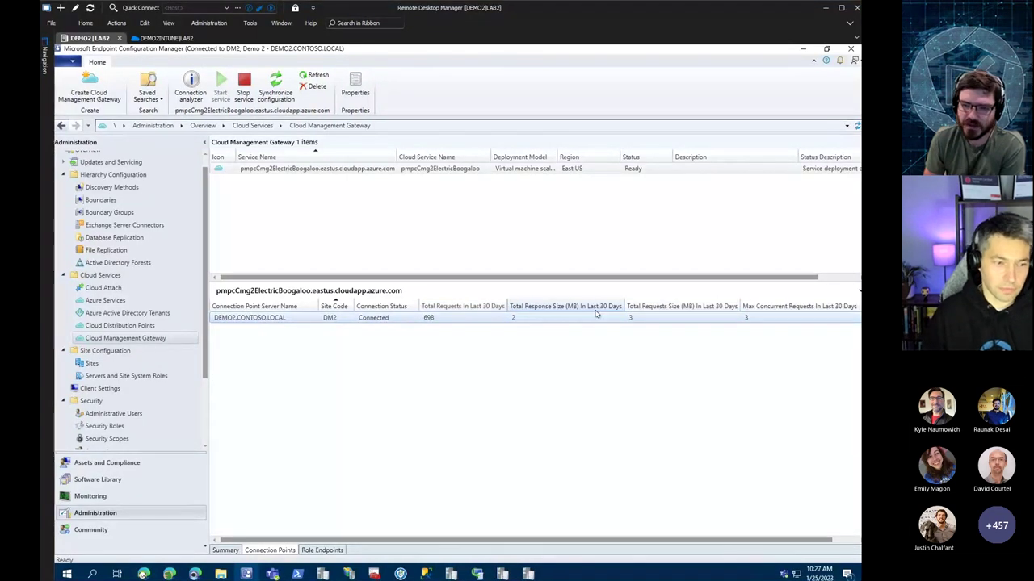